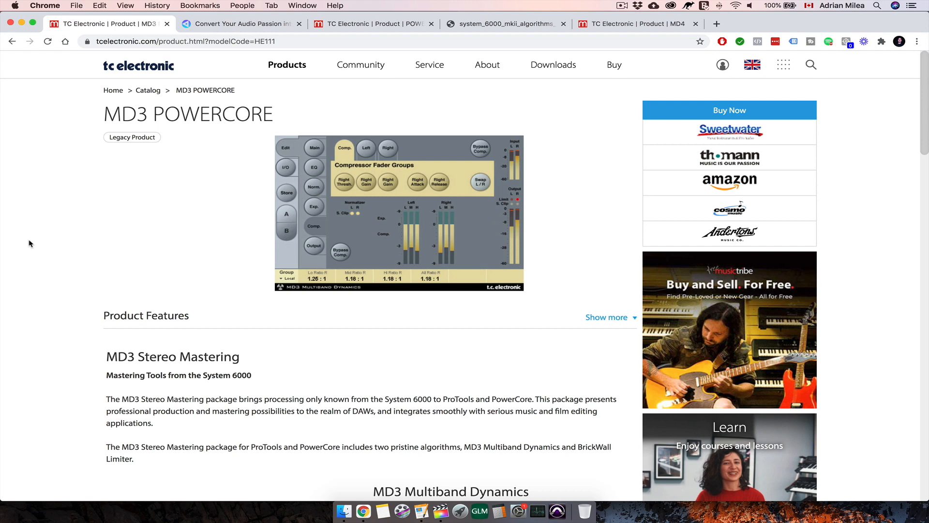
# - Review the introduction to the MD3 Stereo Mastering package, highlighting the sentence about processing from the System 6000 to ProTools and PowerCore
pyautogui.scroll(-2, 28, 274)
pyautogui.scroll(-1, 28, 276)
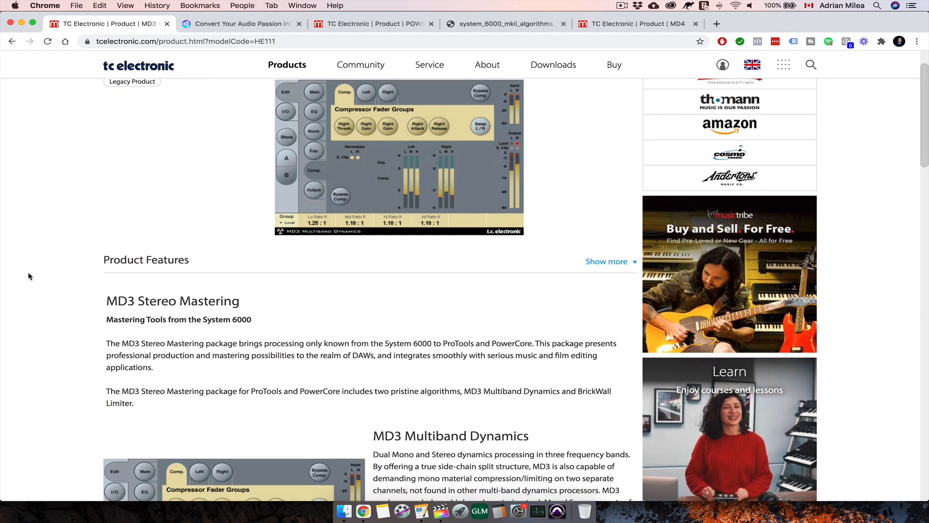
pyautogui.scroll(-1, 28, 276)
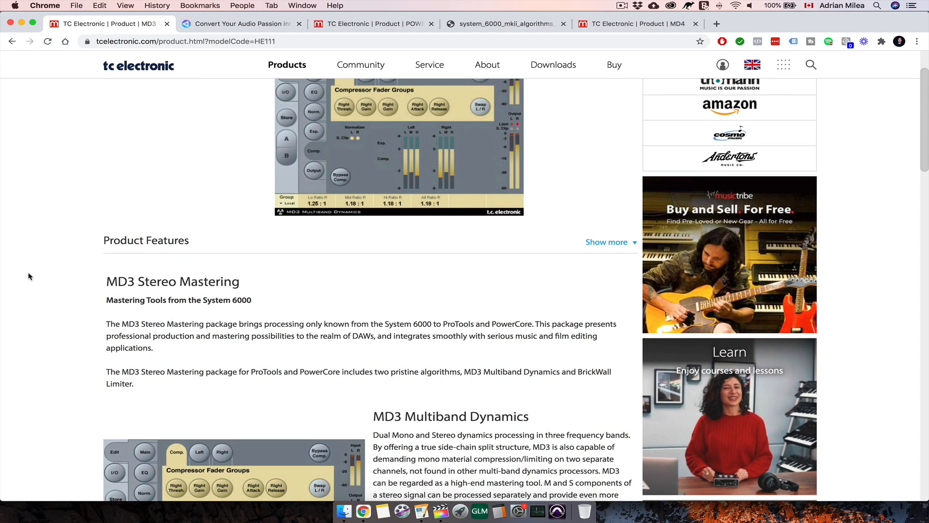
pyautogui.moveTo(109, 323); pyautogui.dragTo(535, 325)
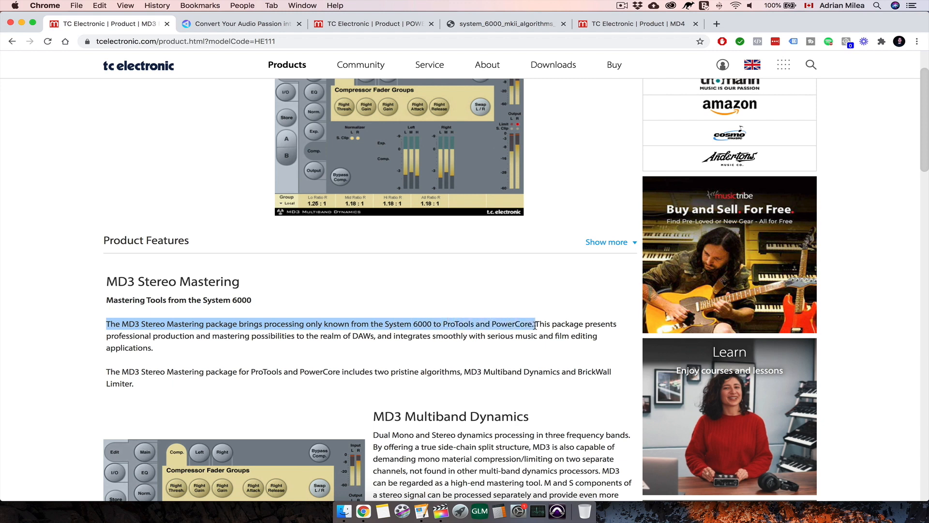
pyautogui.click(16, 319)
# - Examine the MD3 Multiband Dynamics and Brickwall Limiter descriptions on the MD3 POWERCORE product page
pyautogui.scroll(-3, 16, 319)
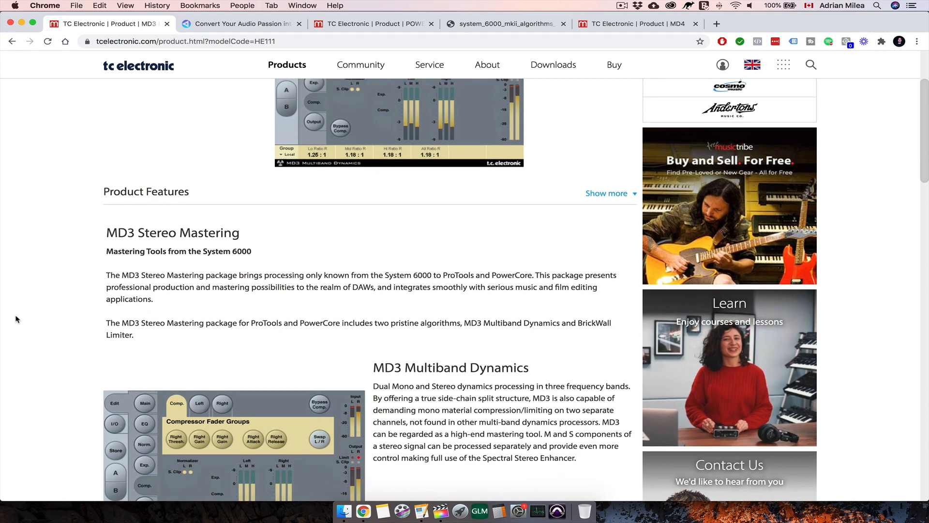
pyautogui.scroll(-3, 16, 319)
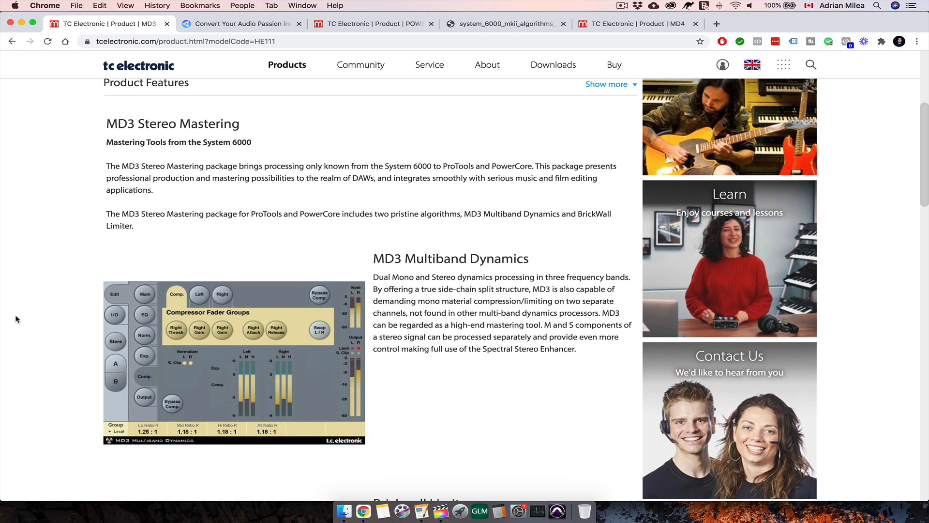
pyautogui.scroll(-3, 16, 319)
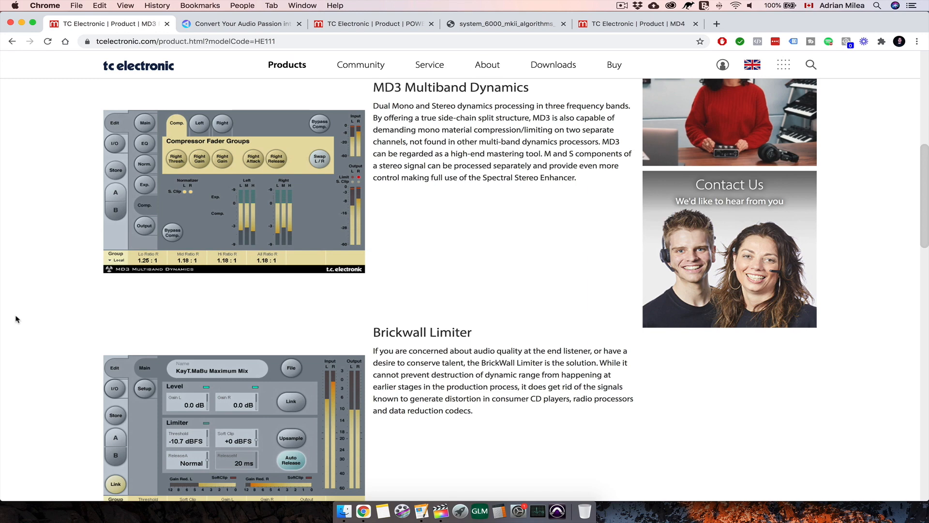
pyautogui.scroll(-2, 16, 319)
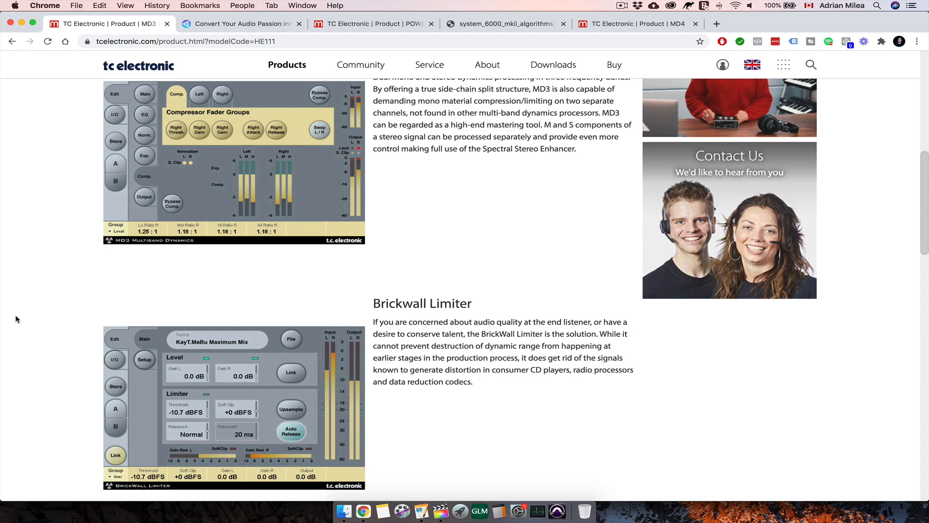
pyautogui.scroll(-1, 16, 319)
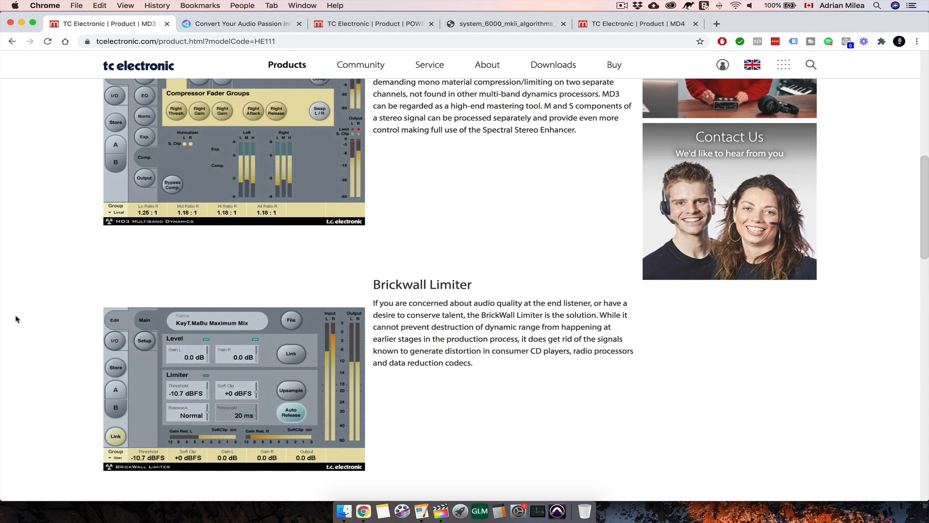
pyautogui.scroll(-4, 16, 319)
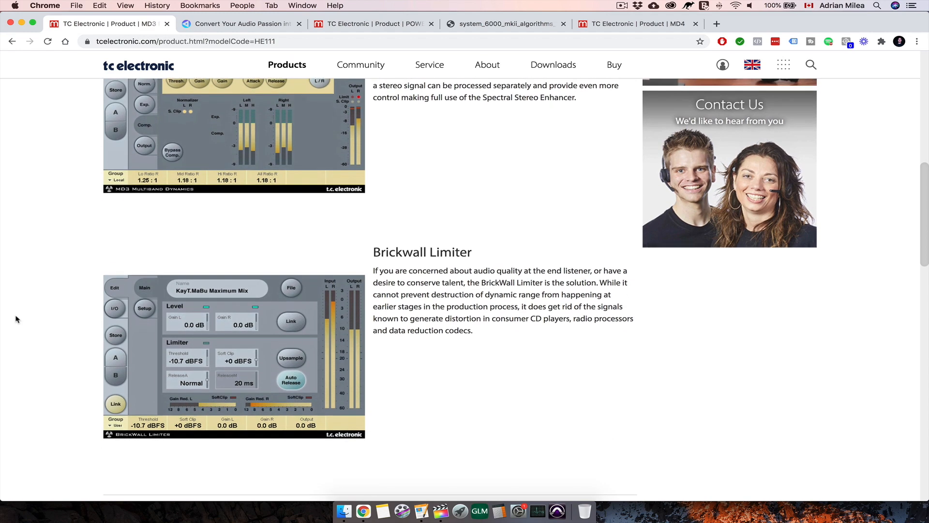
pyautogui.scroll(6, 16, 319)
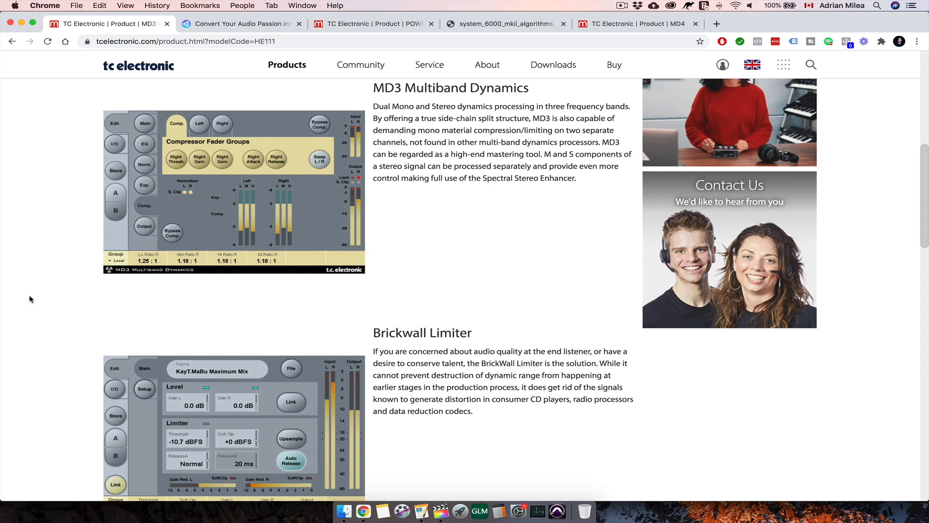
# - View the mastering, production and audio business programs offered on the already open audio-training website
pyautogui.click(216, 27)
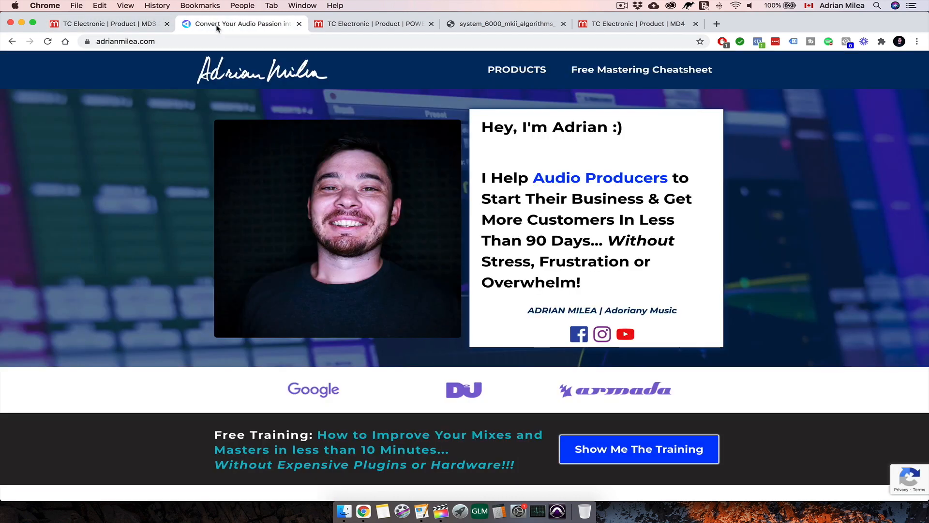
pyautogui.scroll(-5, 108, 254)
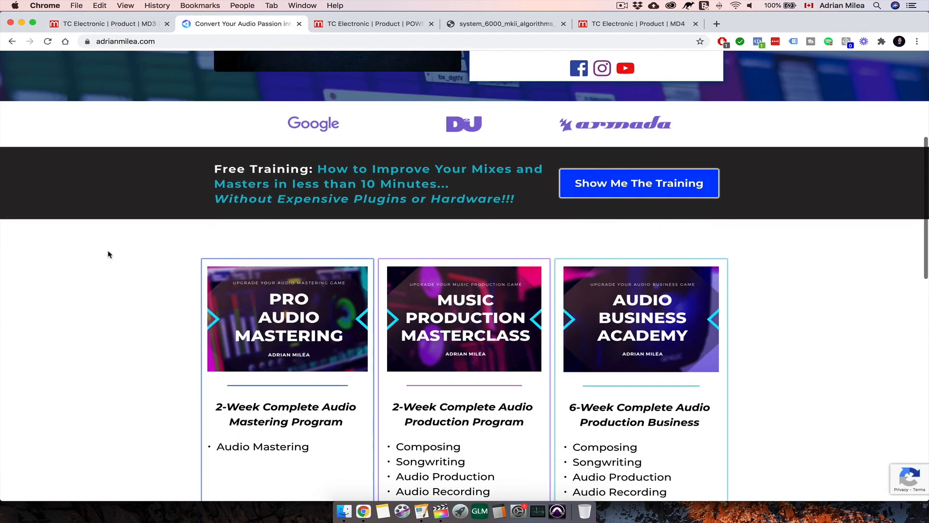
pyautogui.scroll(-4, 108, 254)
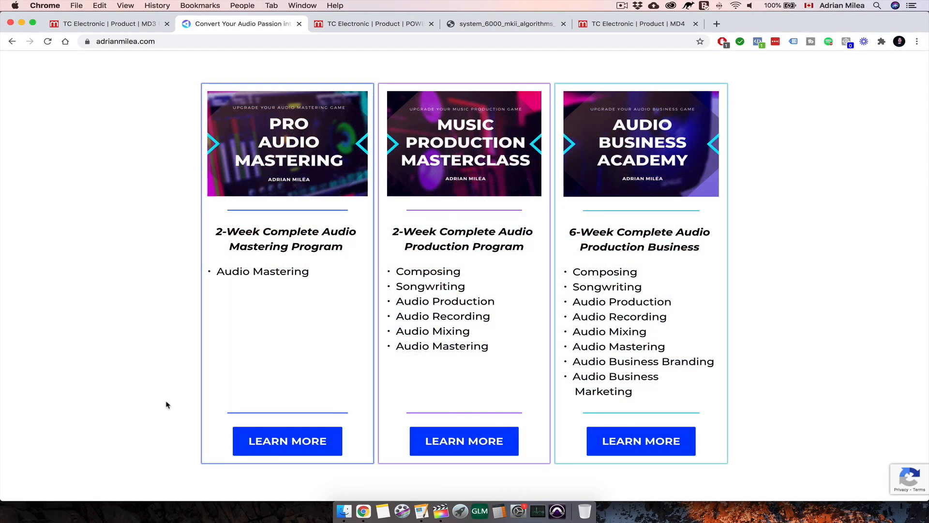
# - View the POWERCORE product page with its September 2017 notice about discontinuing support
pyautogui.click(387, 24)
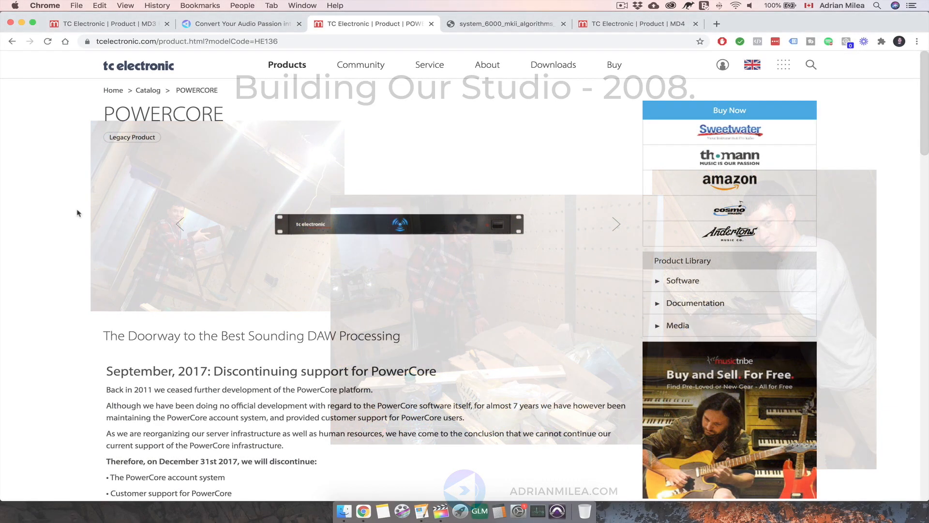
pyautogui.scroll(-1, 77, 213)
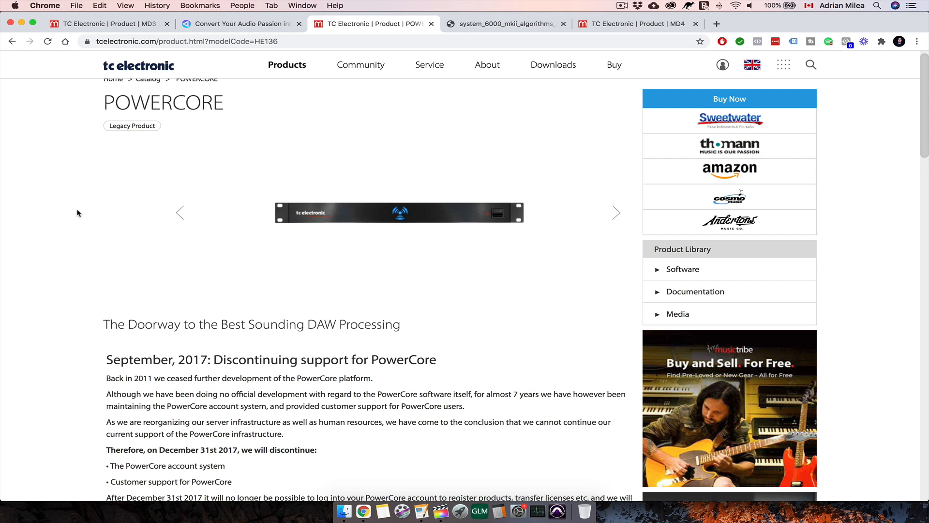
# - Bring up the System 6000 MKII Algorithms manual and go to the MD-4 chapter from its table of contents
pyautogui.click(490, 26)
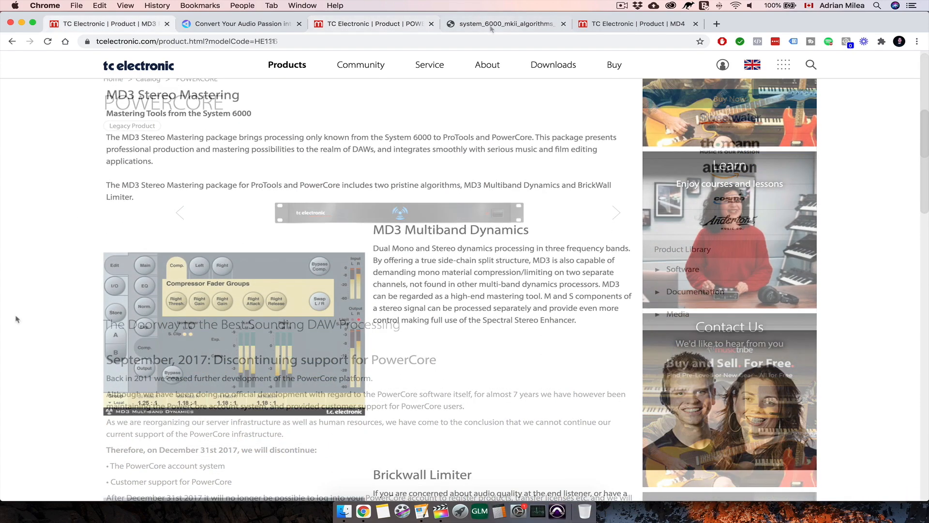
pyautogui.scroll(-5, 16, 319)
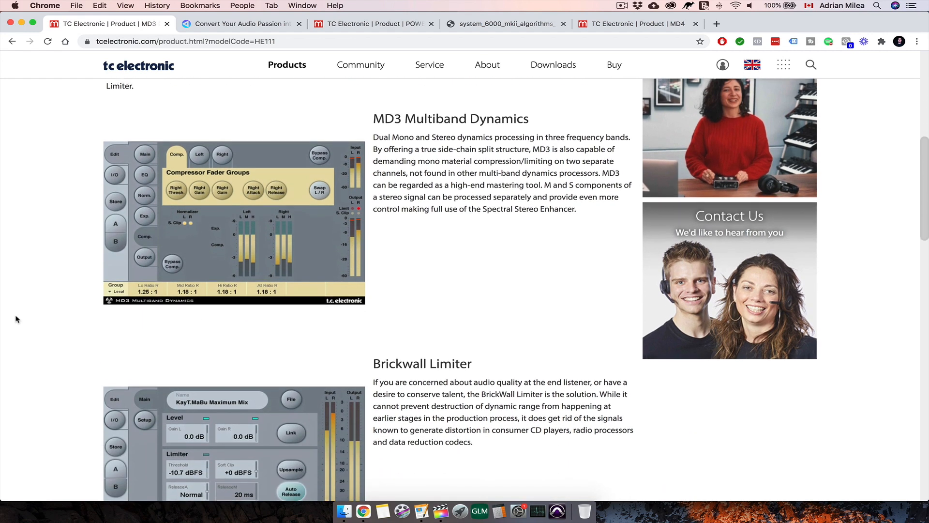
pyautogui.scroll(-1, 17, 319)
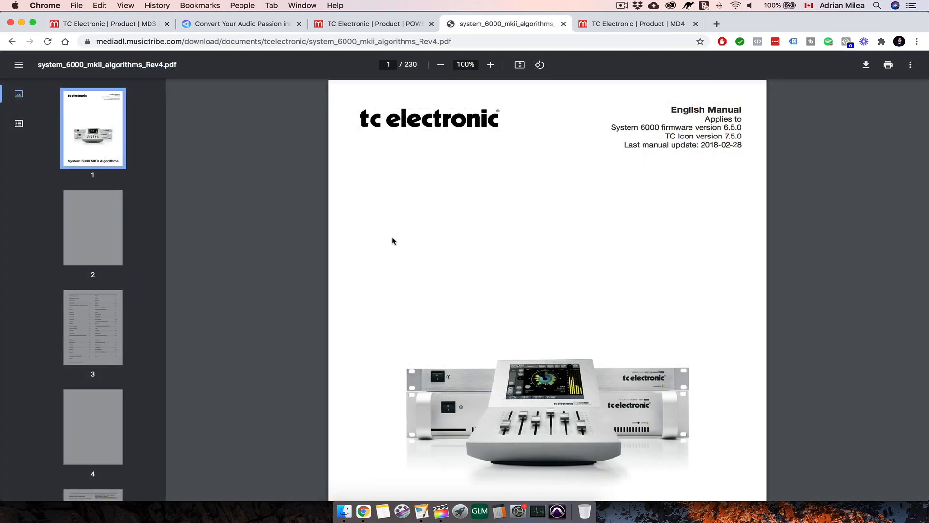
pyautogui.scroll(-6, 393, 241)
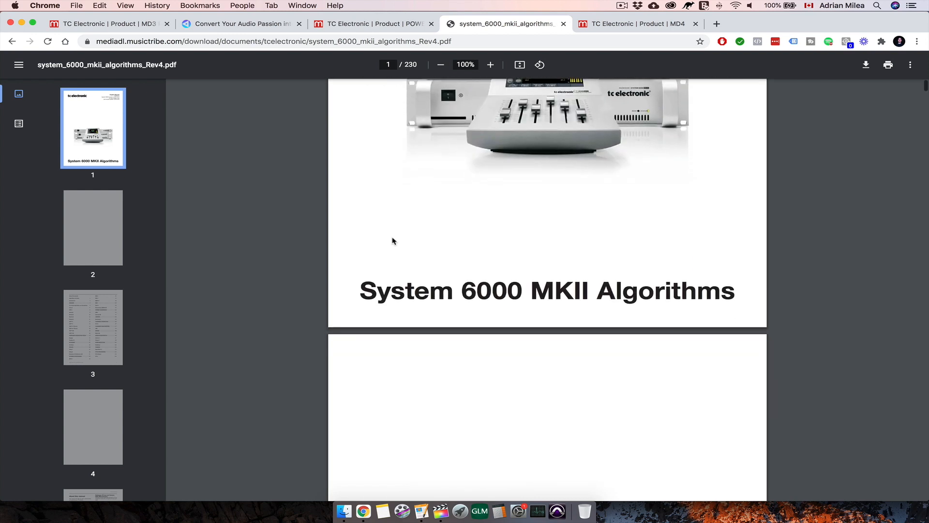
pyautogui.scroll(-3, 393, 241)
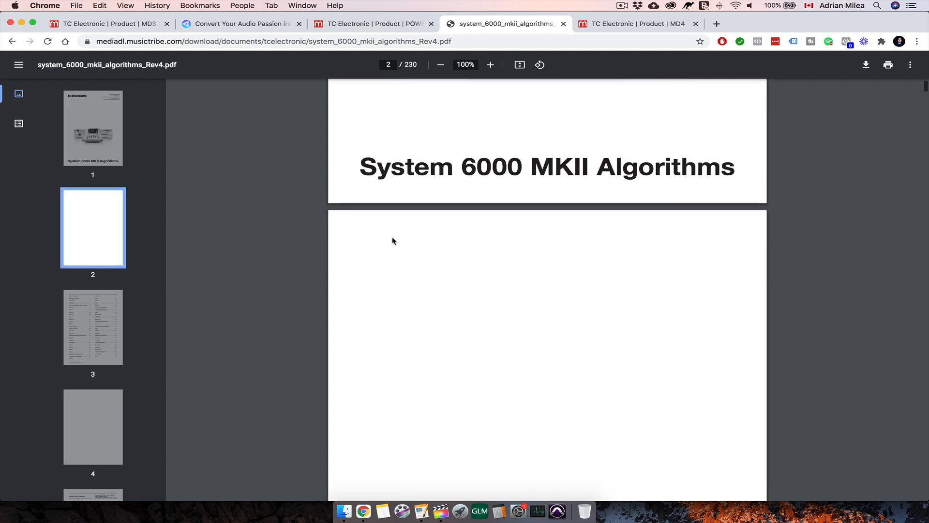
pyautogui.scroll(-14, 393, 241)
pyautogui.scroll(-2, 393, 240)
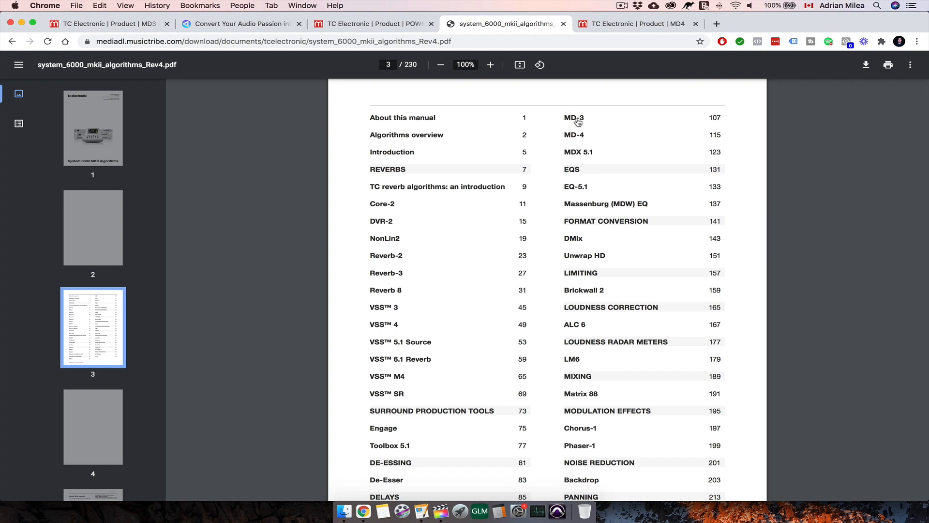
pyautogui.click(576, 136)
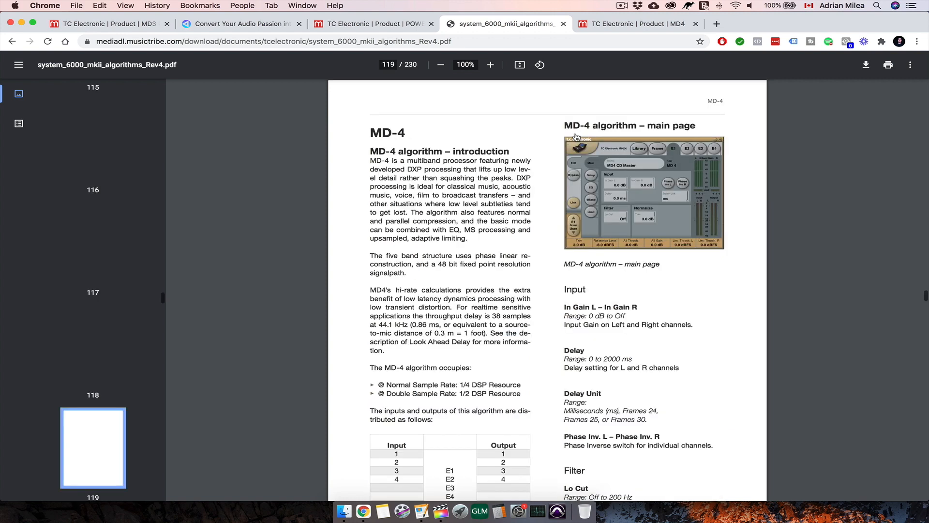
pyautogui.scroll(-2, 576, 136)
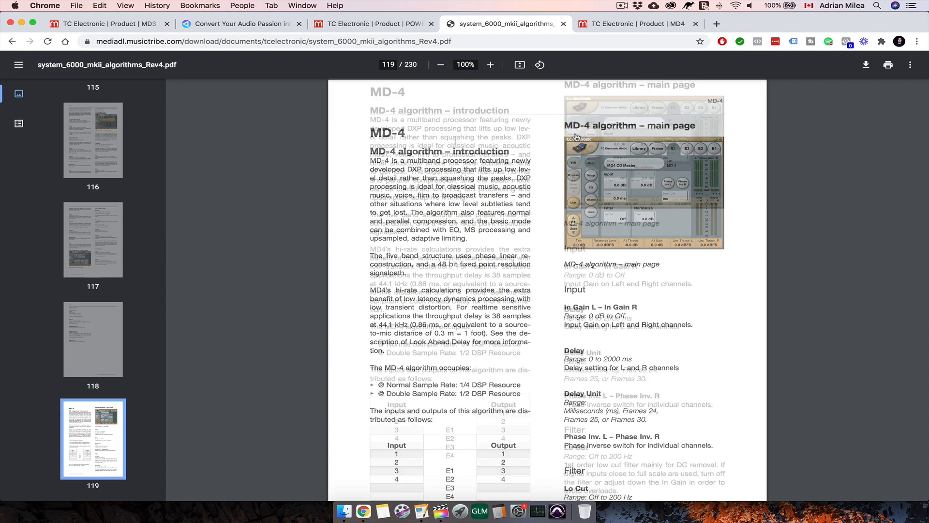
# - View the MD4 Stereo 5-Band Dynamics Algorithm product page
pyautogui.click(629, 25)
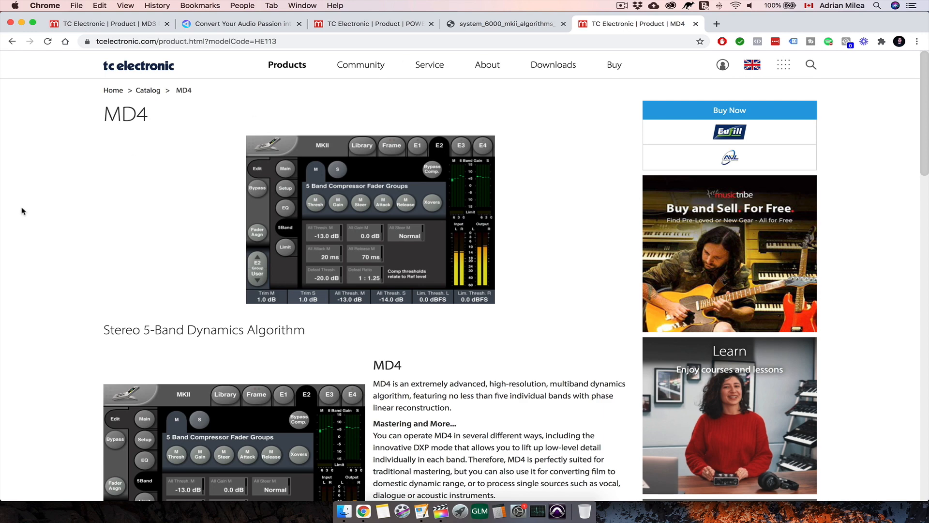
pyautogui.scroll(-5, 22, 211)
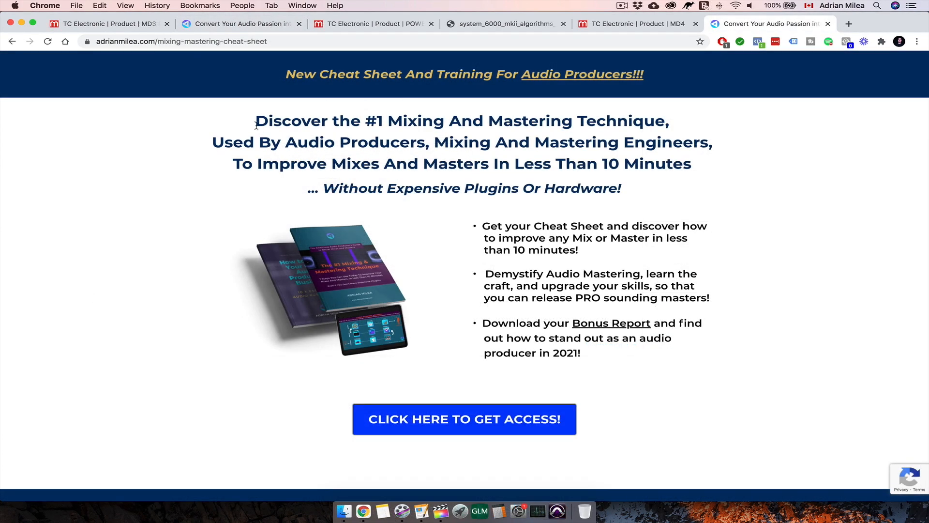
# - Examine the MD4 HD NATIVE product features and its Iconic Features, A Modern Classic and A Legend Re-Imagined sections
pyautogui.moveTo(256, 126); pyautogui.dragTo(692, 167)
pyautogui.click(724, 213)
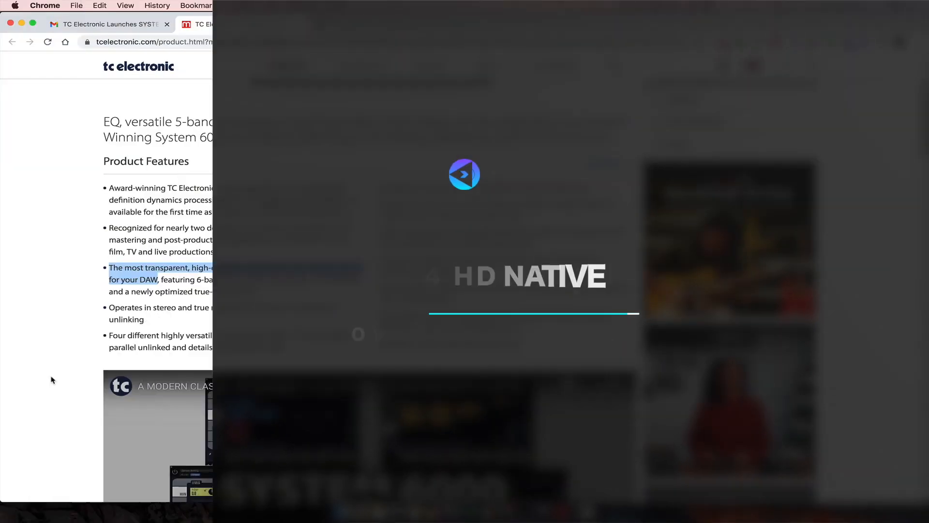
pyautogui.scroll(-15, 53, 380)
pyautogui.scroll(-5, 54, 379)
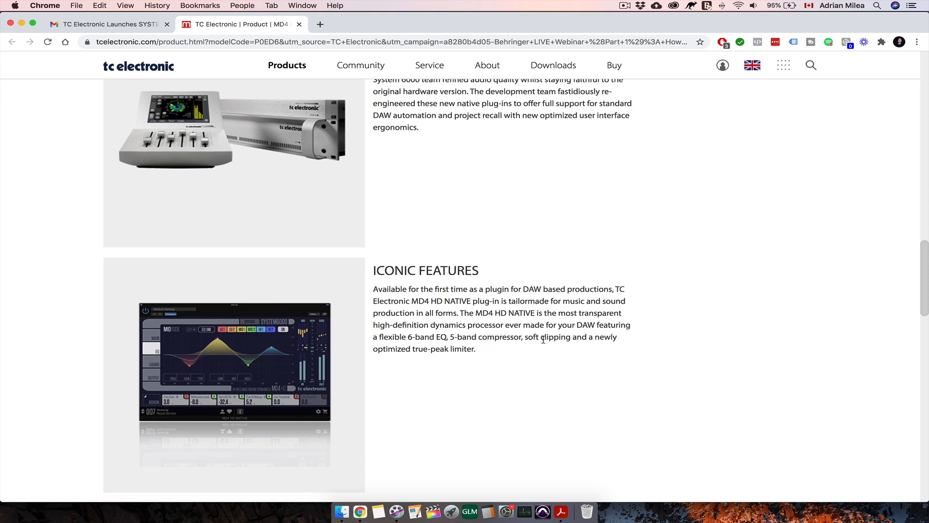
pyautogui.moveTo(375, 352); pyautogui.dragTo(477, 353)
pyautogui.scroll(-2, 492, 369)
pyautogui.scroll(8, 492, 370)
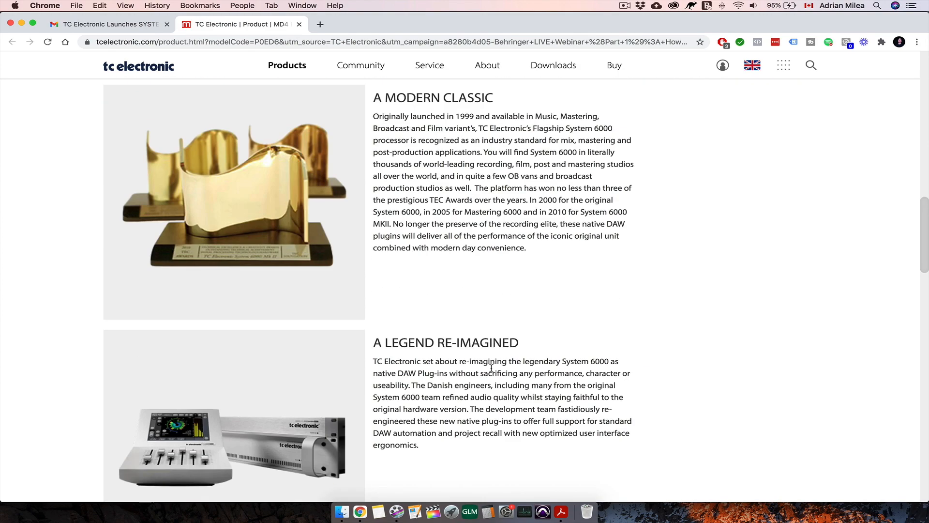
# - Download the MD4 HD Native MacOS Version 1.0.00 installer from the product's software library
pyautogui.scroll(15, 491, 368)
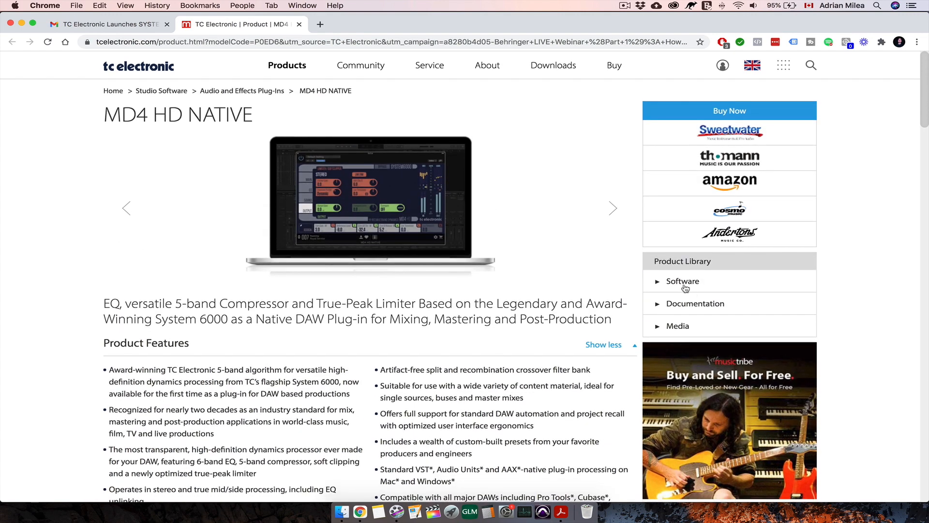
pyautogui.click(685, 285)
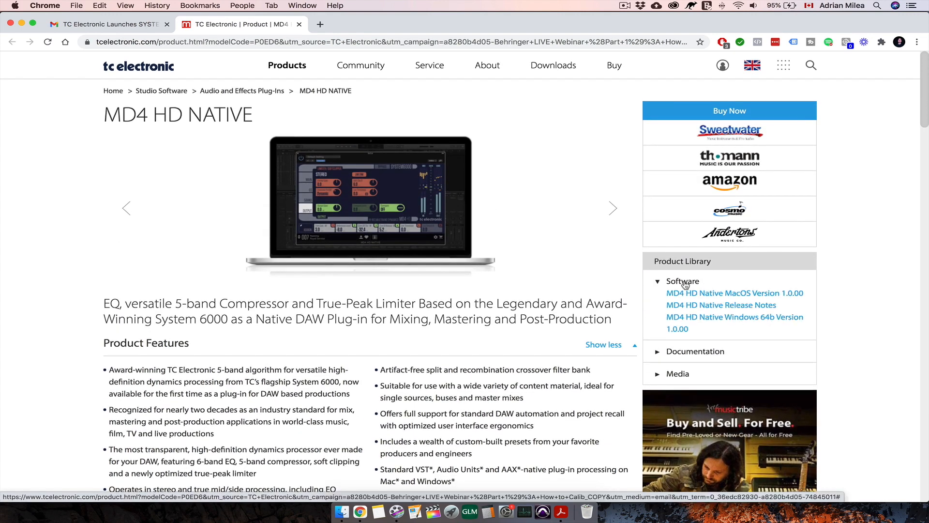
pyautogui.click(724, 293)
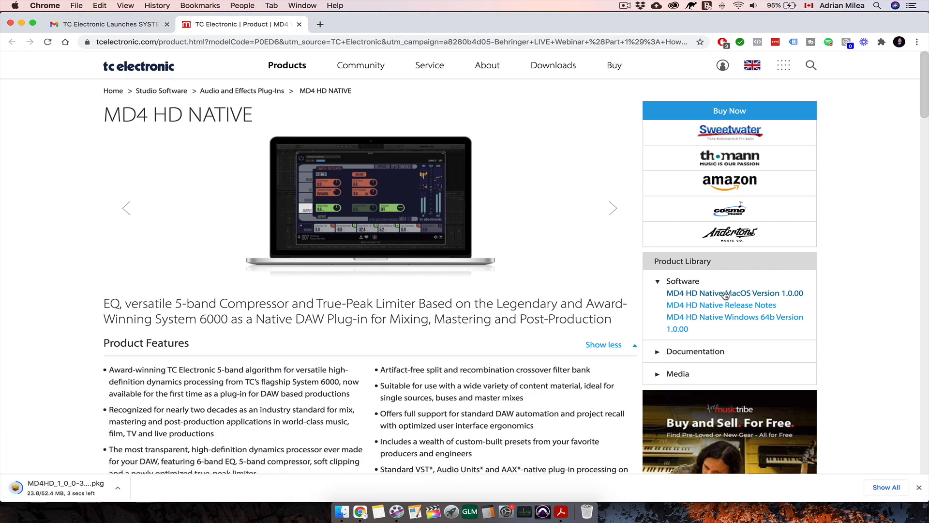
# - Open the MD4 HD NATIVE free trial page in a new tab and review how to get the 14-day demo license
pyautogui.scroll(-10, 530, 334)
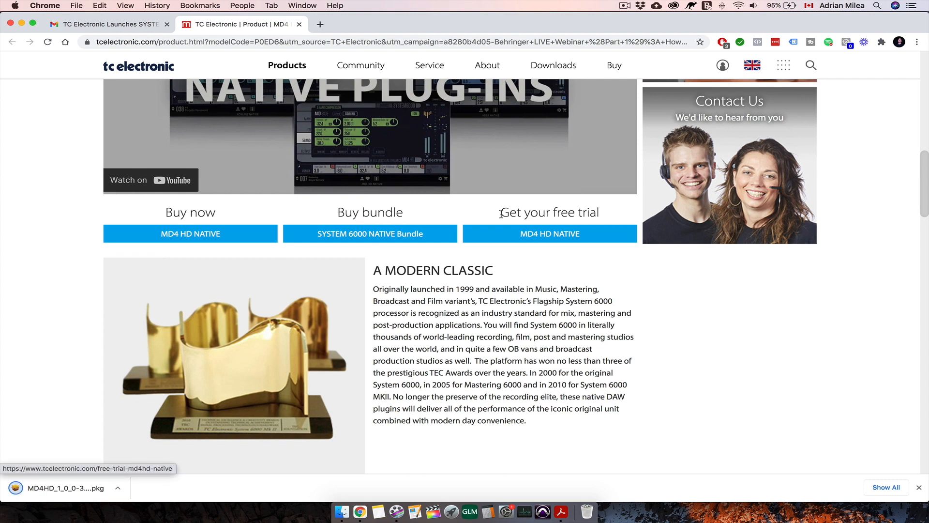
pyautogui.rightClick(538, 234)
pyautogui.click(565, 238)
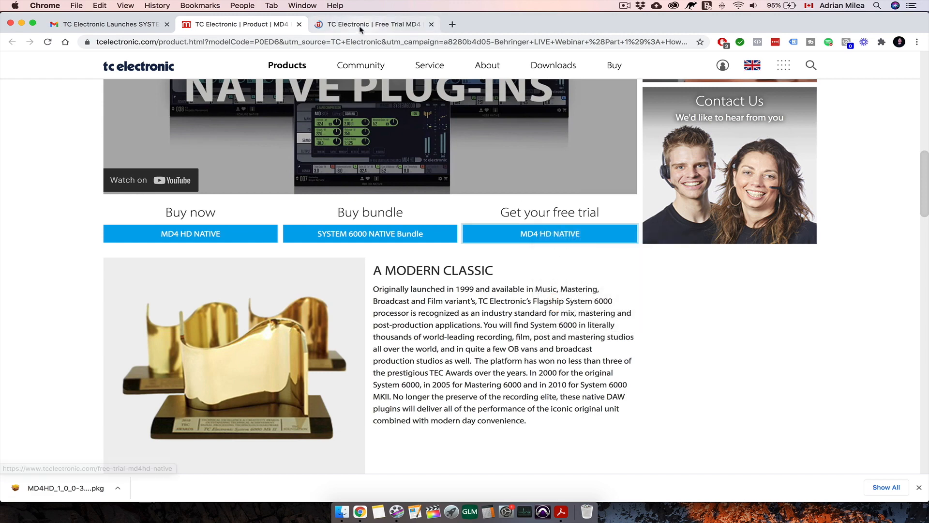
pyautogui.click(360, 27)
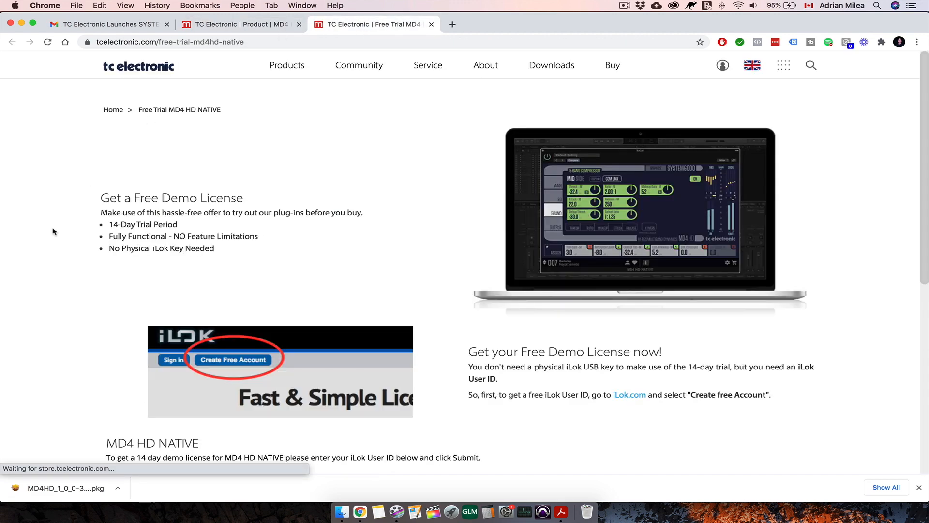
pyautogui.scroll(-6, 52, 231)
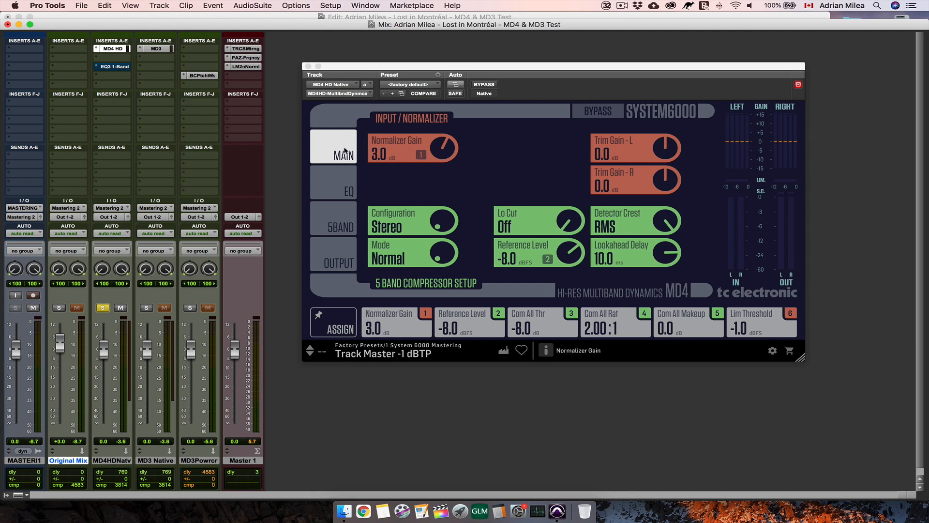
# - View MD4's EQ, 5-band compressor and limiter/output pages, then return to the main page
pyautogui.click(341, 190)
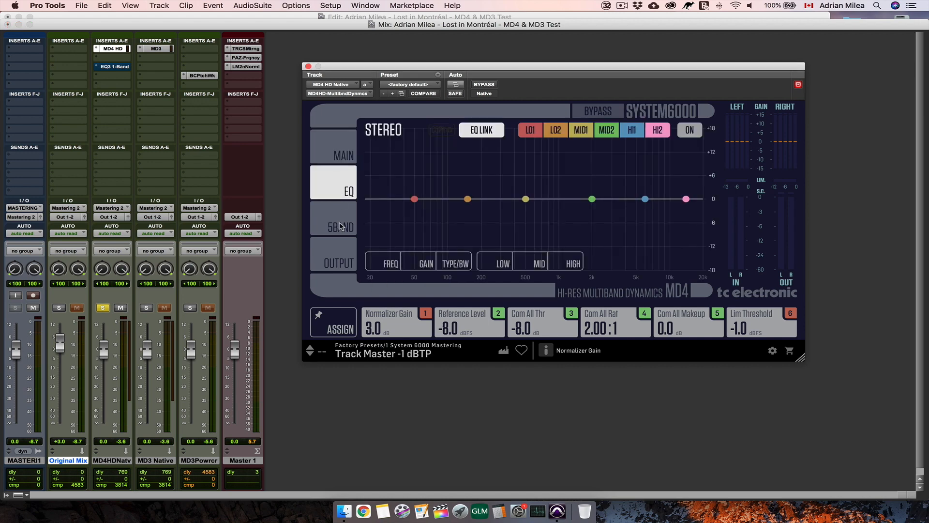
pyautogui.click(341, 226)
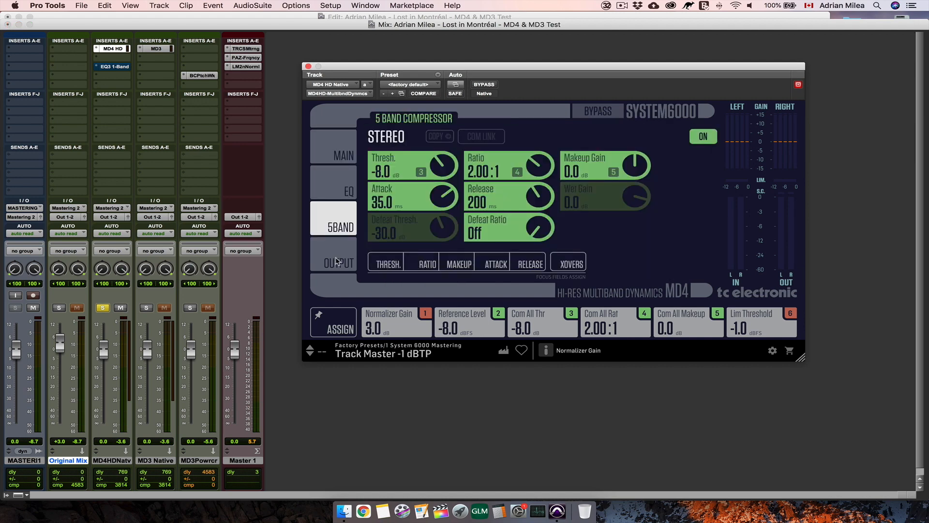
pyautogui.click(338, 262)
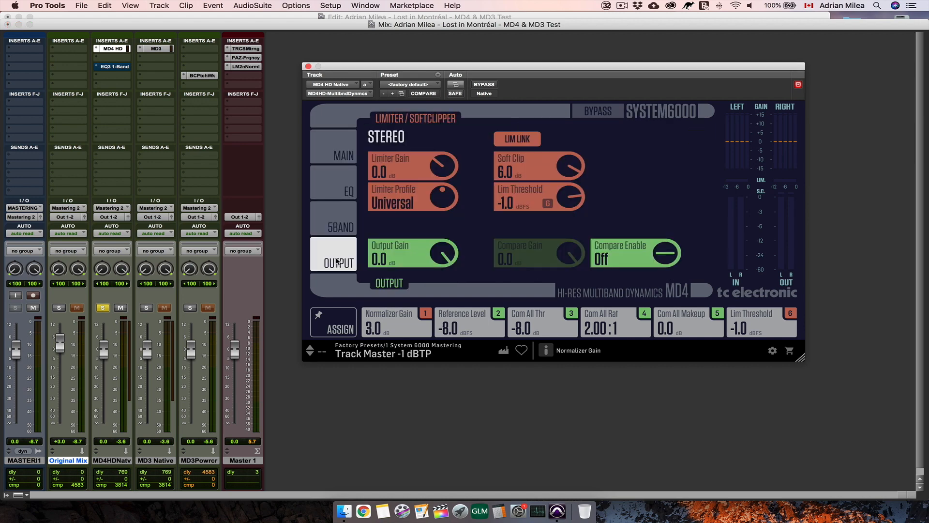
pyautogui.click(340, 155)
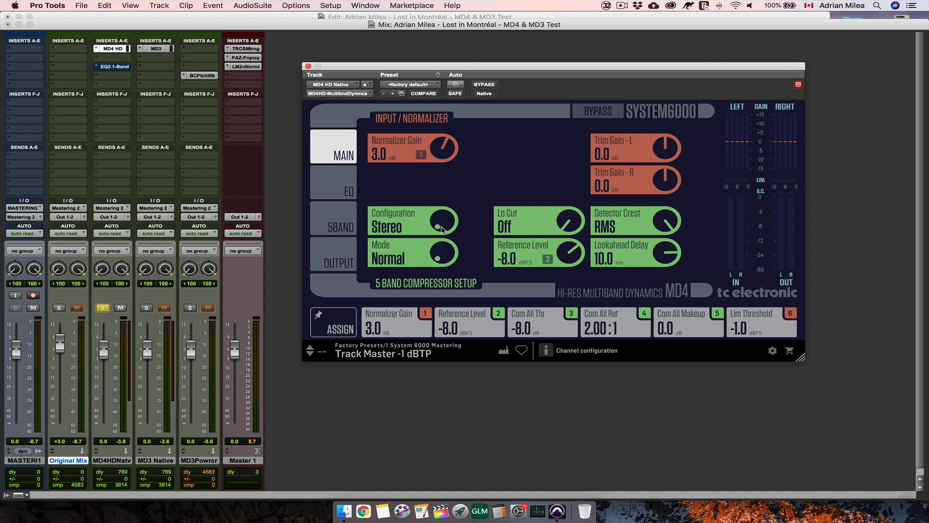
# - Try the Mid/Side channel configuration and return it to Stereo
pyautogui.moveTo(441, 225)
pyautogui.mouseDown()
pyautogui.moveTo(444, 199)
pyautogui.moveTo(442, 241)
pyautogui.mouseUp()
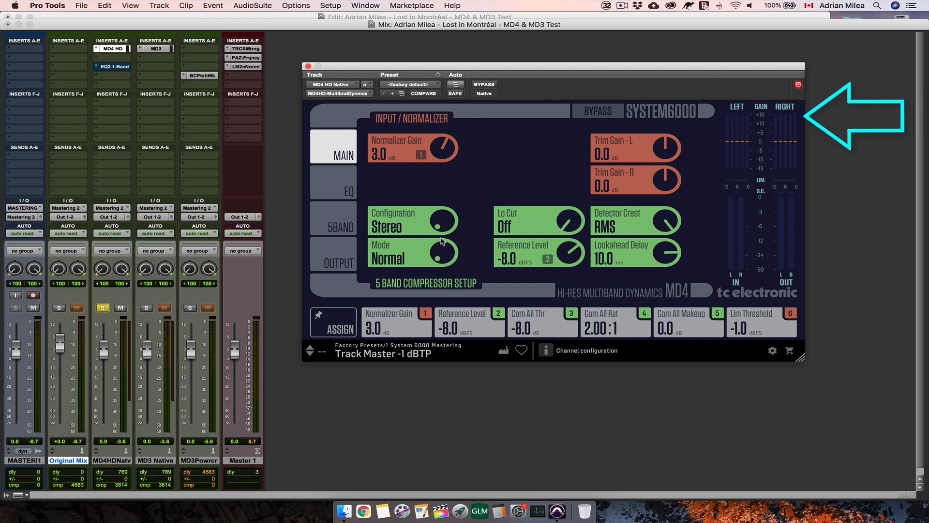
pyautogui.click(452, 221)
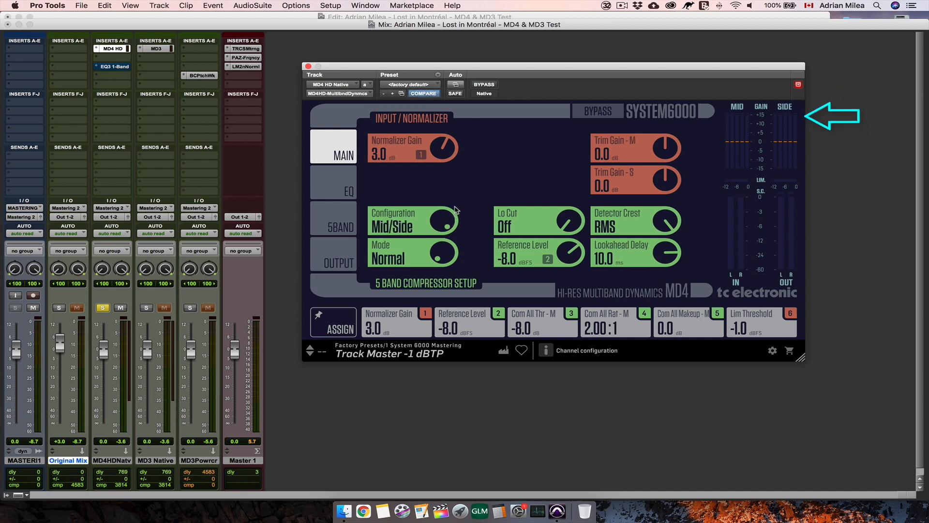
pyautogui.click(454, 224)
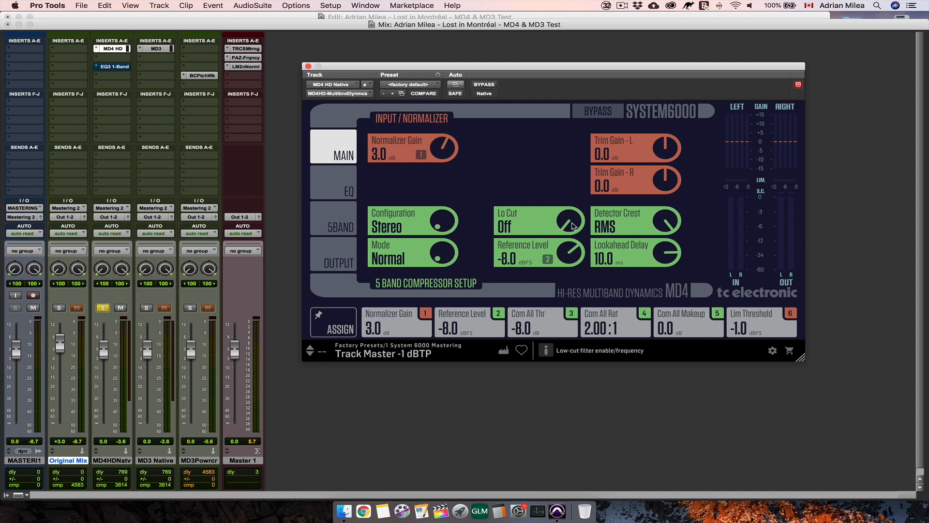
# - Try the Lo Cut filter at 200 Hz, turn it back off, and try the Detector Crest control
pyautogui.moveTo(574, 226); pyautogui.dragTo(565, 94)
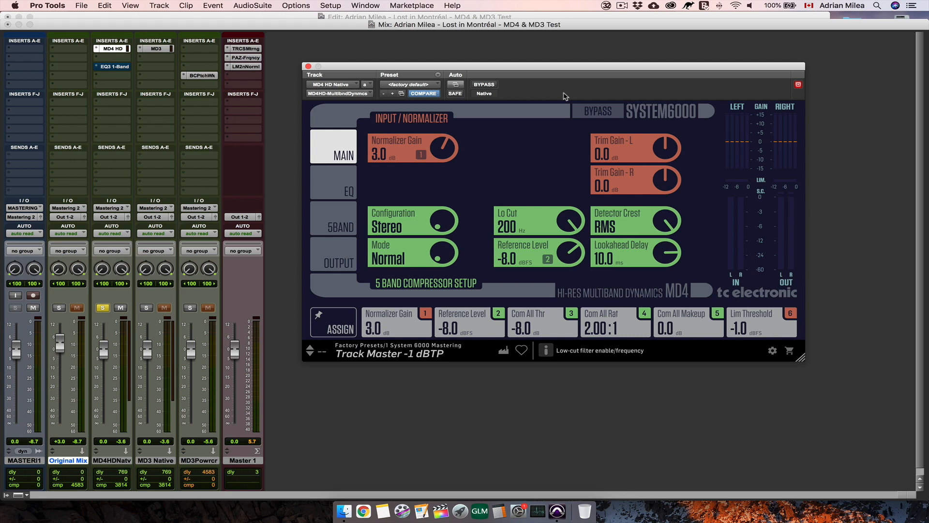
pyautogui.moveTo(564, 94); pyautogui.dragTo(558, 261)
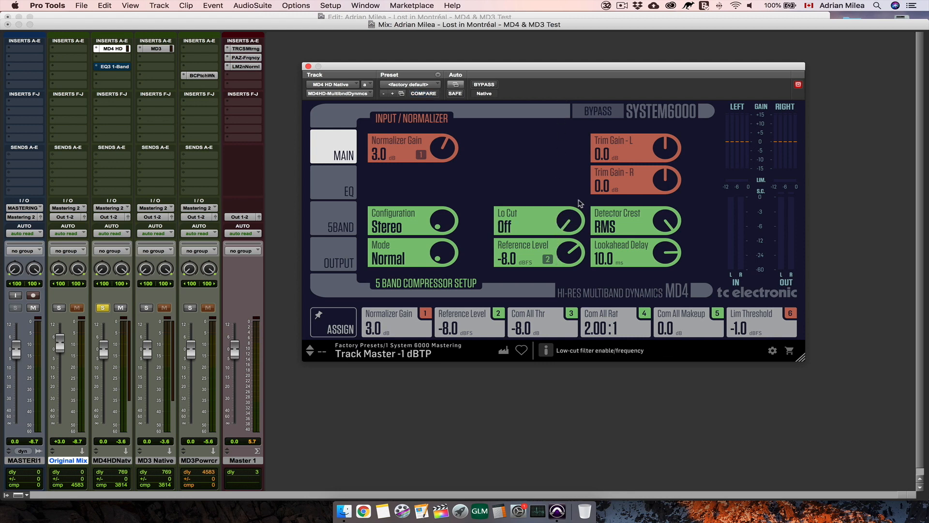
pyautogui.moveTo(666, 224); pyautogui.dragTo(665, 160)
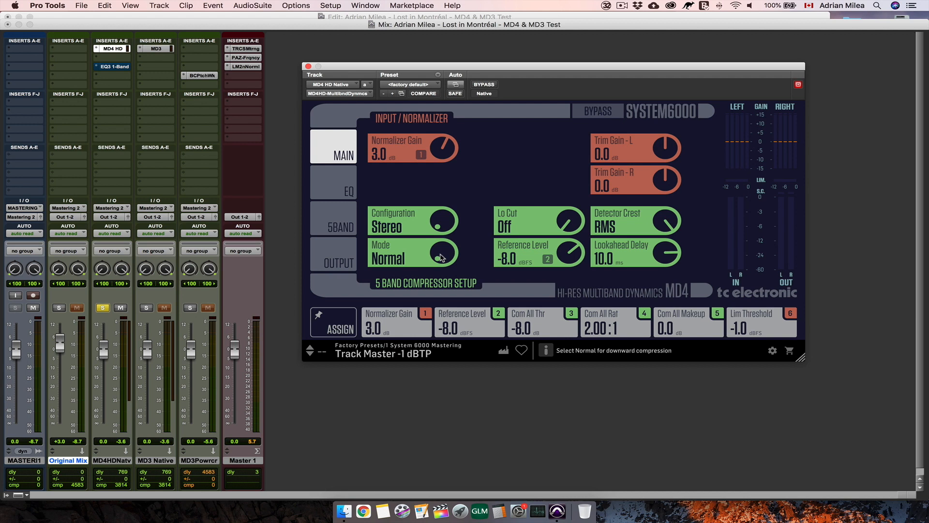
# - Try the Parallel UL and DXP compressor modes, then return the mode to Normal
pyautogui.moveTo(441, 257); pyautogui.dragTo(440, 236)
pyautogui.scroll(1, 442, 257)
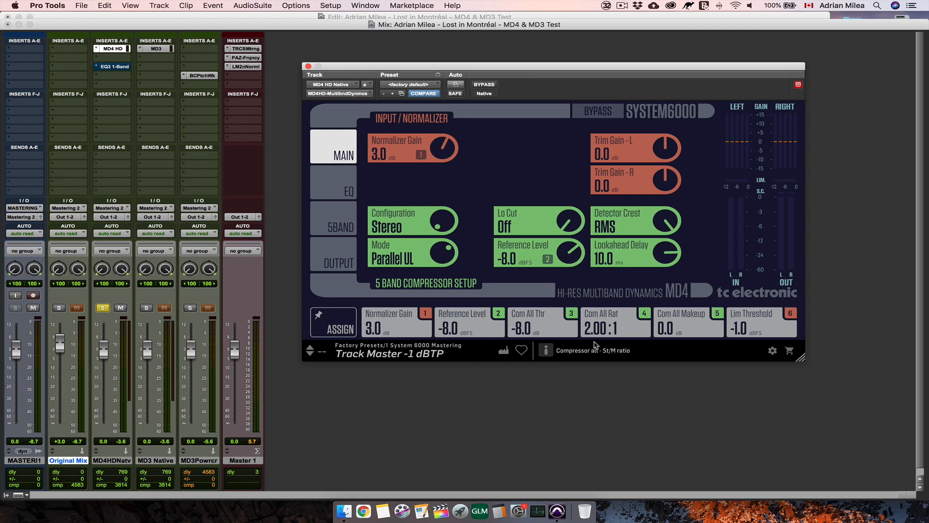
pyautogui.moveTo(442, 257); pyautogui.dragTo(444, 239)
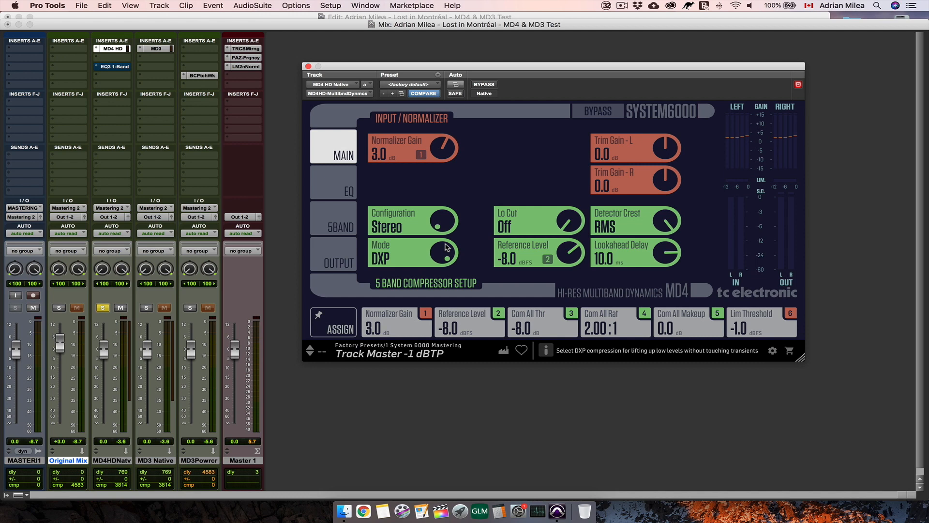
pyautogui.moveTo(445, 244); pyautogui.dragTo(449, 353)
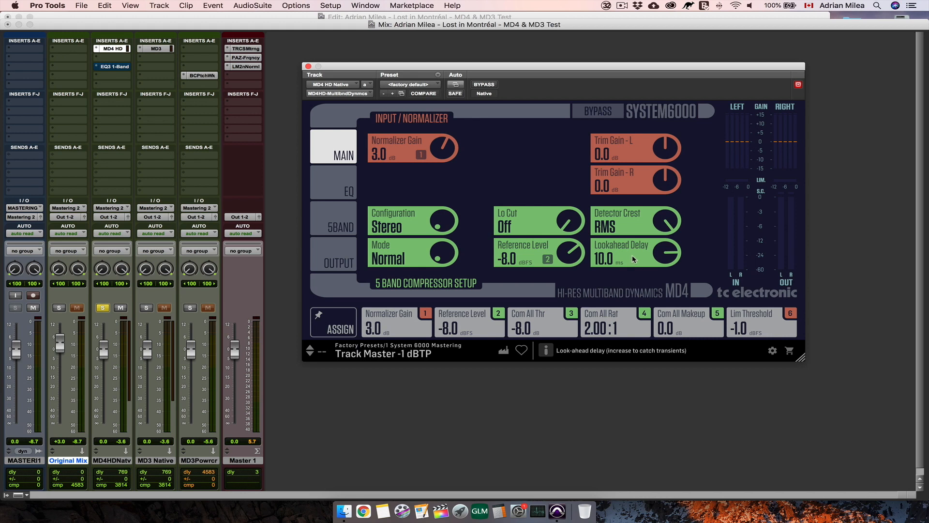
# - Unlink the EQ to view its separate right and left channels, then link it to stereo again
pyautogui.click(351, 184)
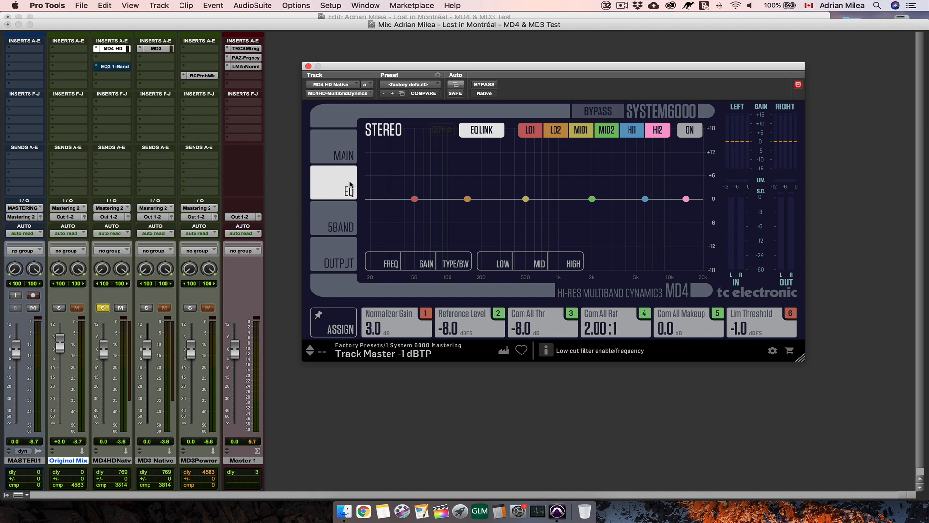
pyautogui.click(478, 131)
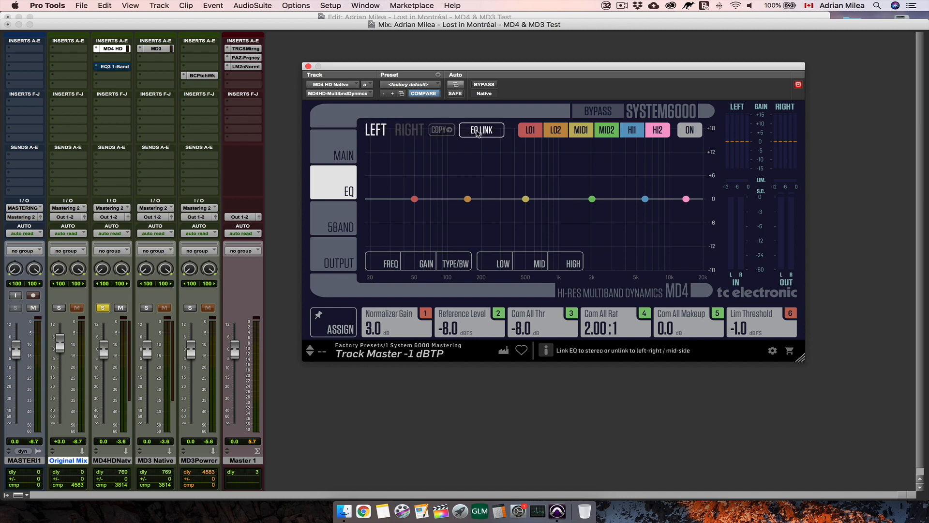
pyautogui.click(408, 132)
pyautogui.click(374, 132)
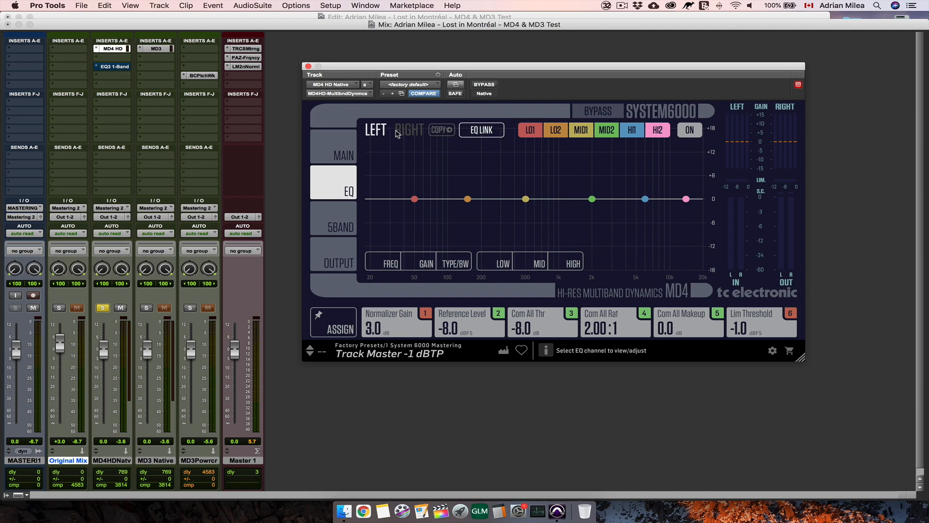
pyautogui.click(490, 131)
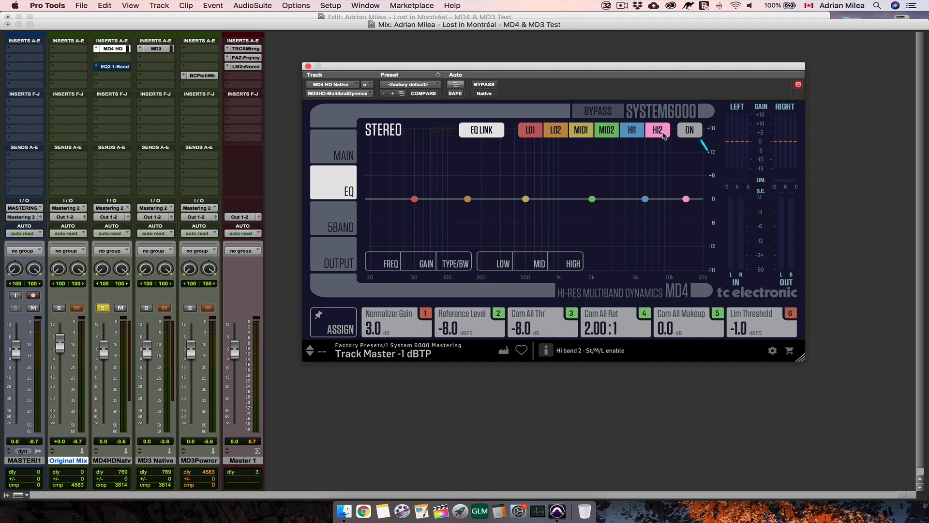
# - View the EQ frequency, gain and type/bandwidth controls, and try the LO2 band at 142 Hz, 0.3 dB gain and ParEQ 0.50
pyautogui.click(391, 263)
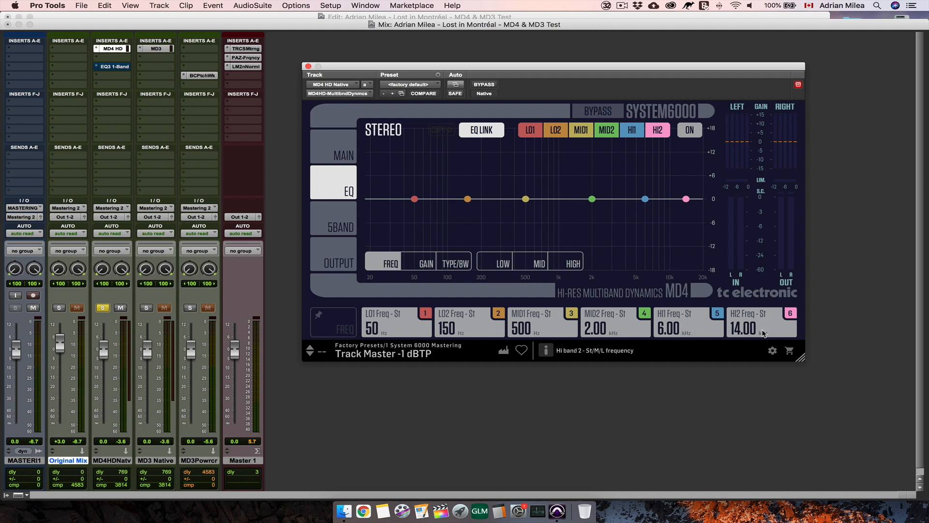
pyautogui.click(426, 264)
pyautogui.click(455, 263)
pyautogui.moveTo(465, 329); pyautogui.dragTo(467, 461)
pyautogui.moveTo(467, 199); pyautogui.dragTo(468, 238)
pyautogui.moveTo(470, 329); pyautogui.dragTo(476, 208)
pyautogui.moveTo(468, 239); pyautogui.dragTo(465, 158)
pyautogui.moveTo(469, 330); pyautogui.dragTo(473, 359)
pyautogui.moveTo(464, 158); pyautogui.dragTo(465, 198)
# - Examine the frequency, gain and filter controls of the low, mid and high EQ band pairs
pyautogui.click(499, 267)
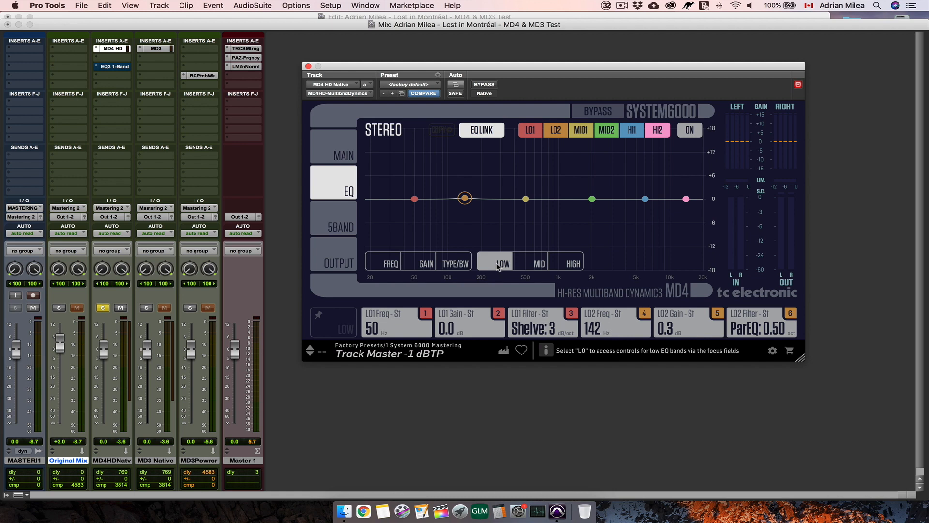
pyautogui.click(537, 264)
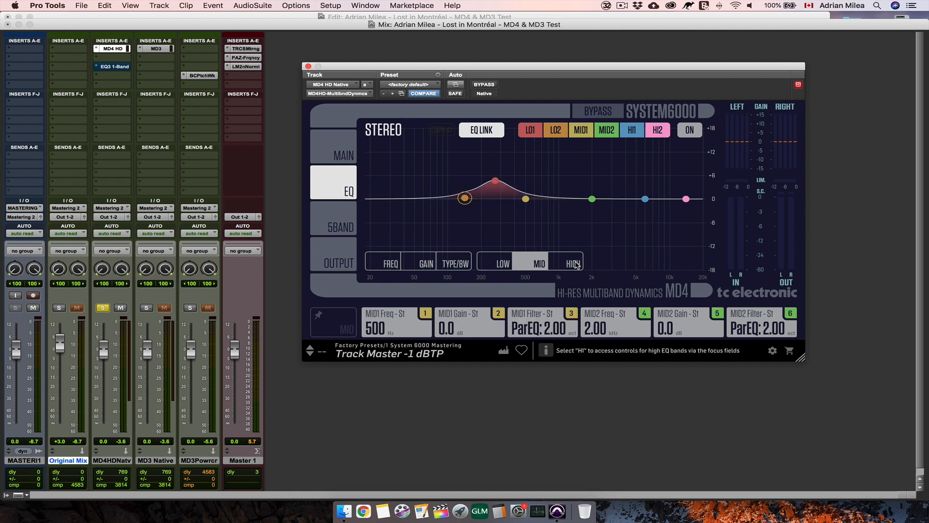
pyautogui.click(579, 265)
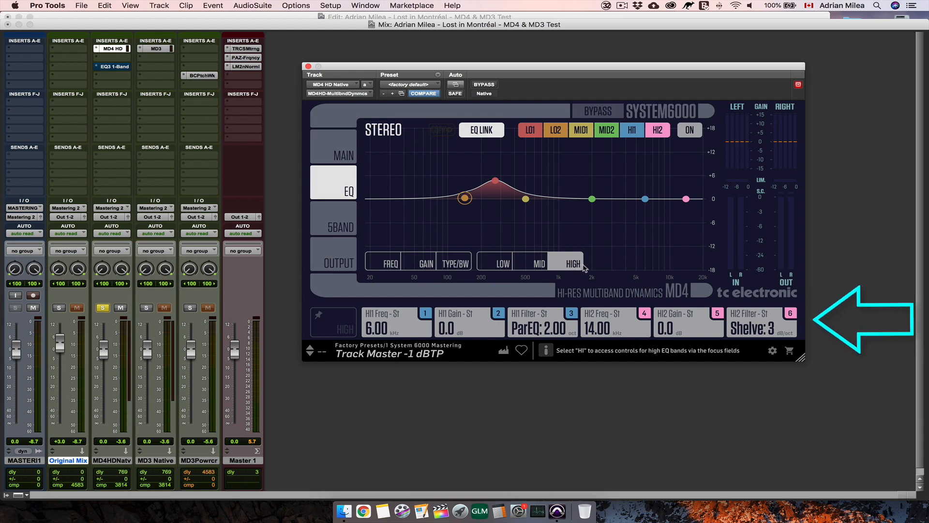
pyautogui.click(537, 264)
pyautogui.click(503, 264)
pyautogui.click(526, 266)
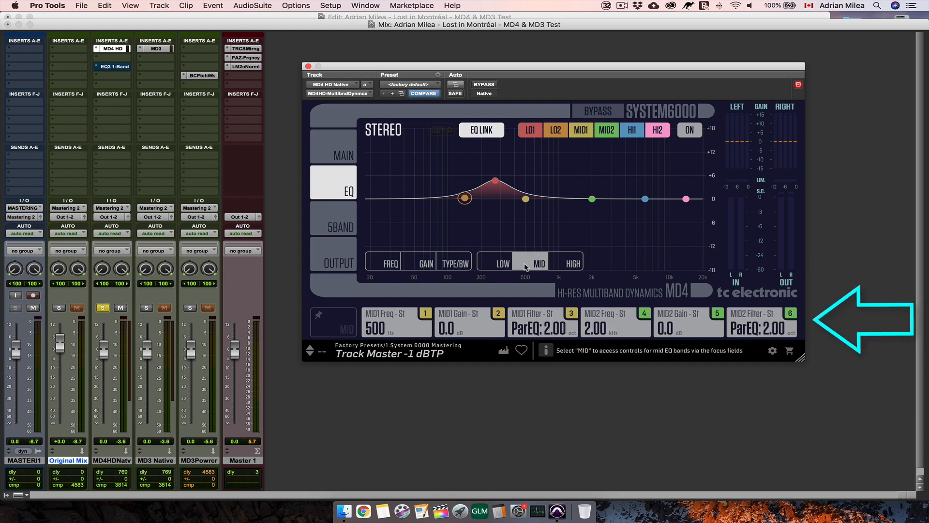
pyautogui.click(502, 263)
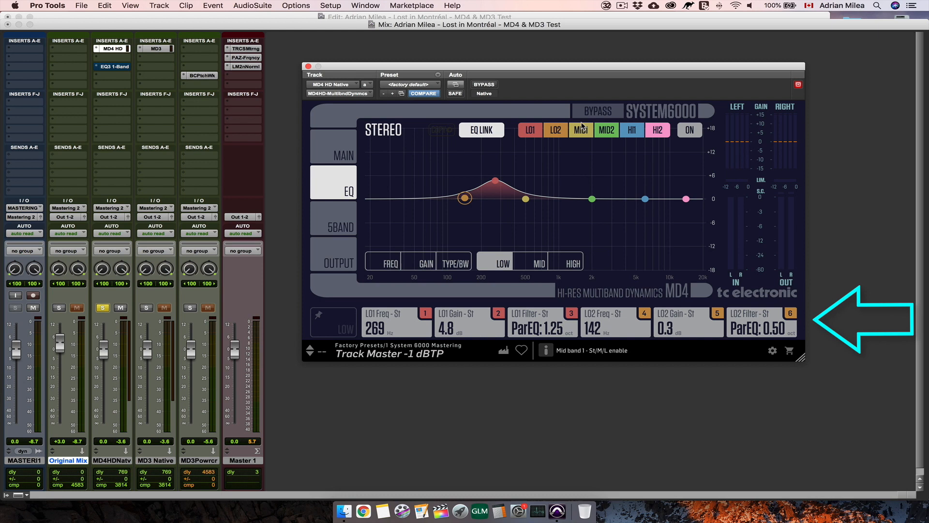
pyautogui.click(534, 262)
pyautogui.click(568, 263)
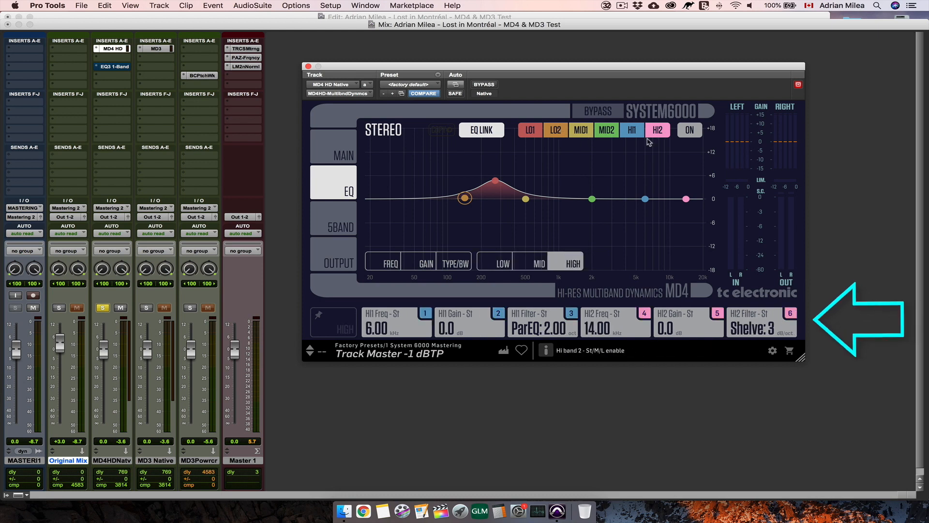
pyautogui.click(538, 264)
pyautogui.click(502, 264)
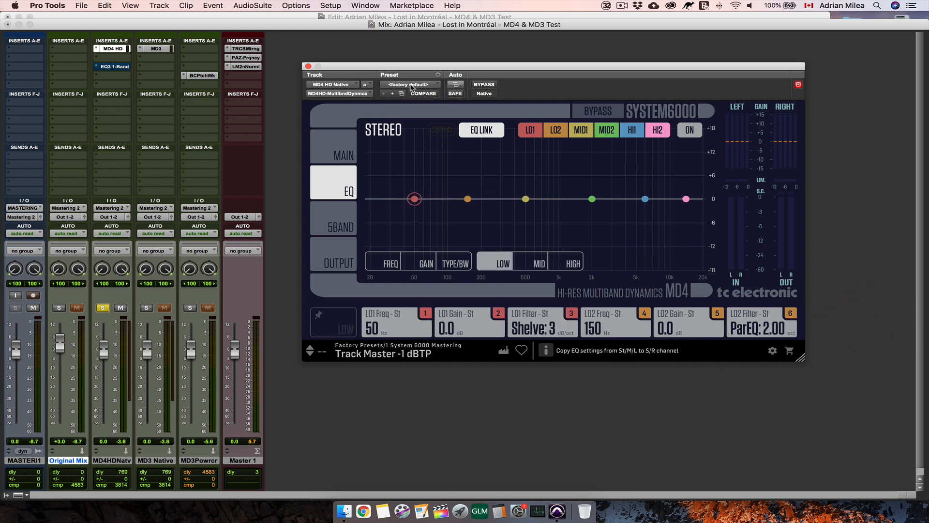
# - Try the Mid/Side configuration to view the 5-band compressor's separate mid and side channels and toggle their compressor link
pyautogui.click(332, 228)
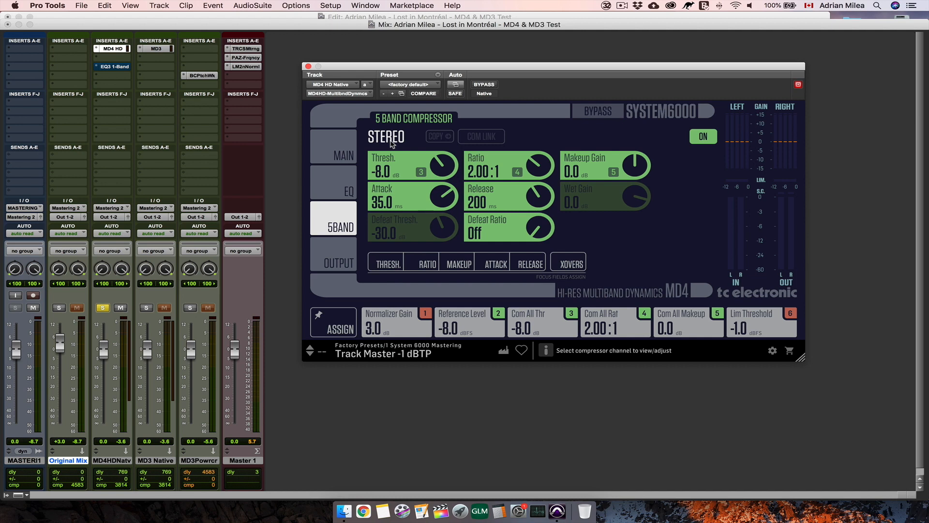
pyautogui.click(342, 153)
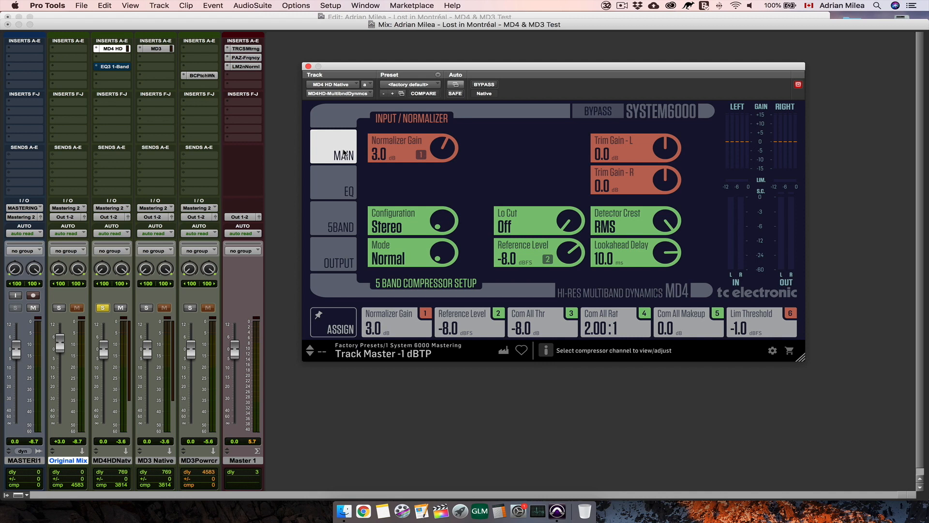
pyautogui.click(443, 220)
pyautogui.click(345, 229)
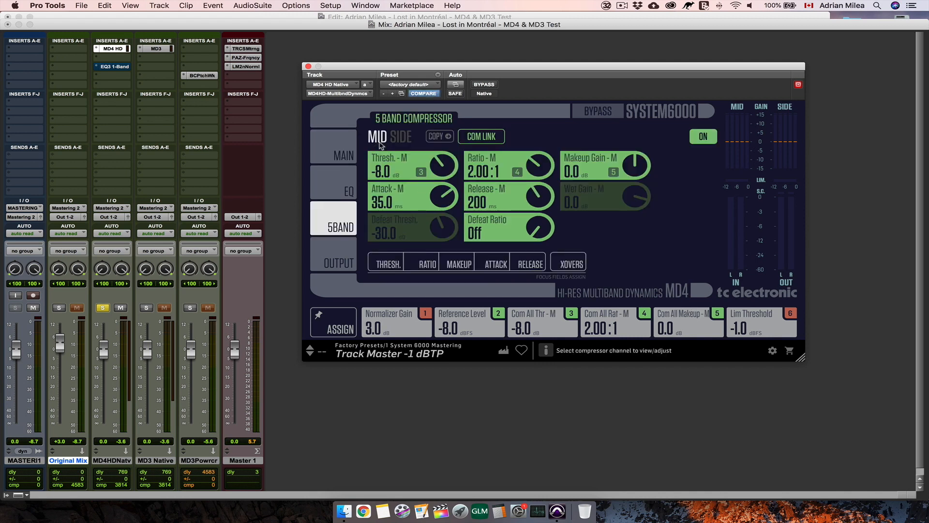
pyautogui.click(407, 137)
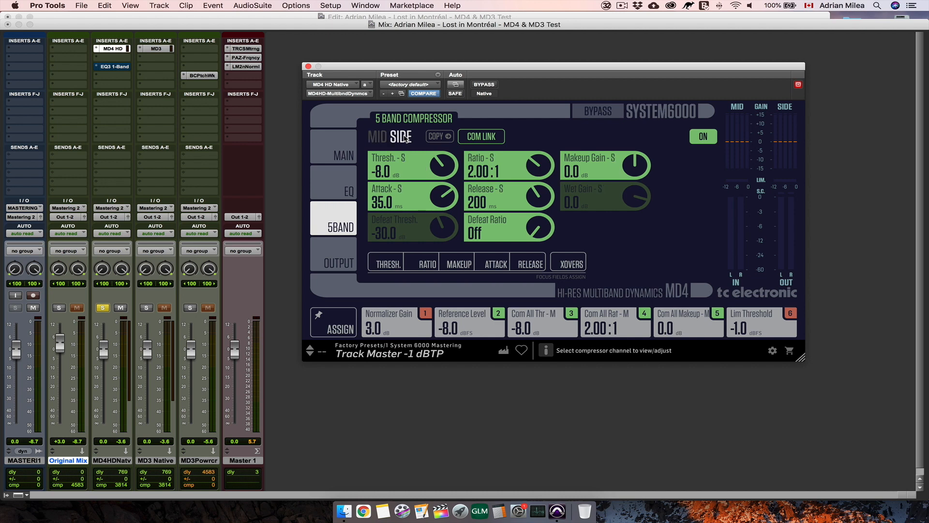
pyautogui.click(483, 137)
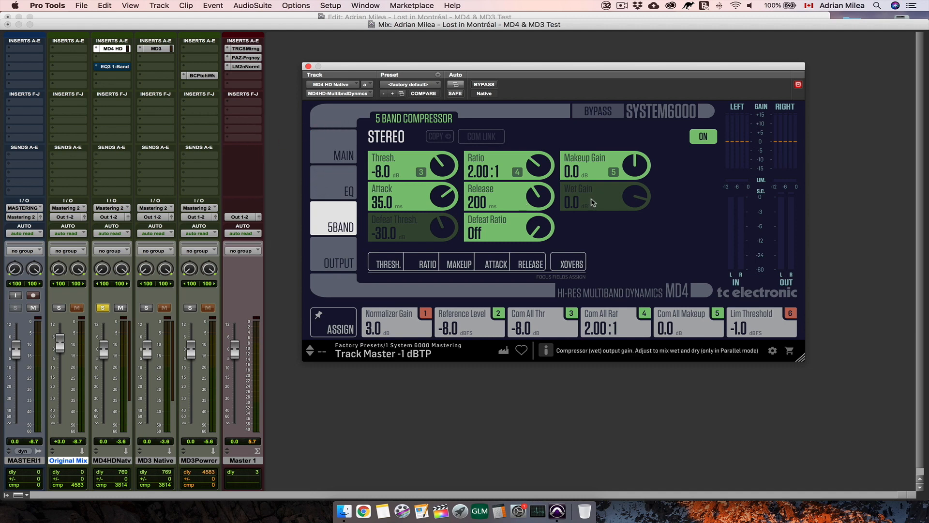
# - Try the Parallel compressor mode and view the Wet Gain control on the 5-band compressor page
pyautogui.click(336, 149)
pyautogui.moveTo(439, 253); pyautogui.dragTo(439, 243)
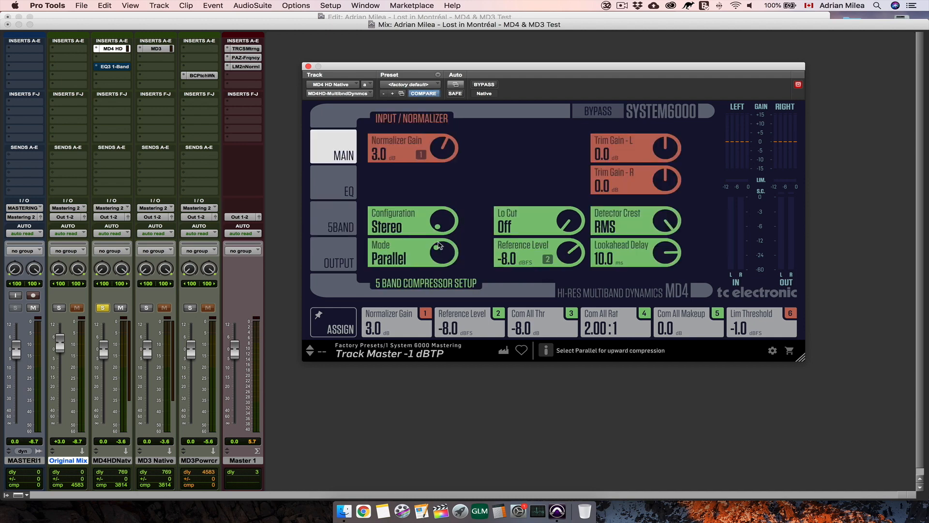
pyautogui.click(338, 227)
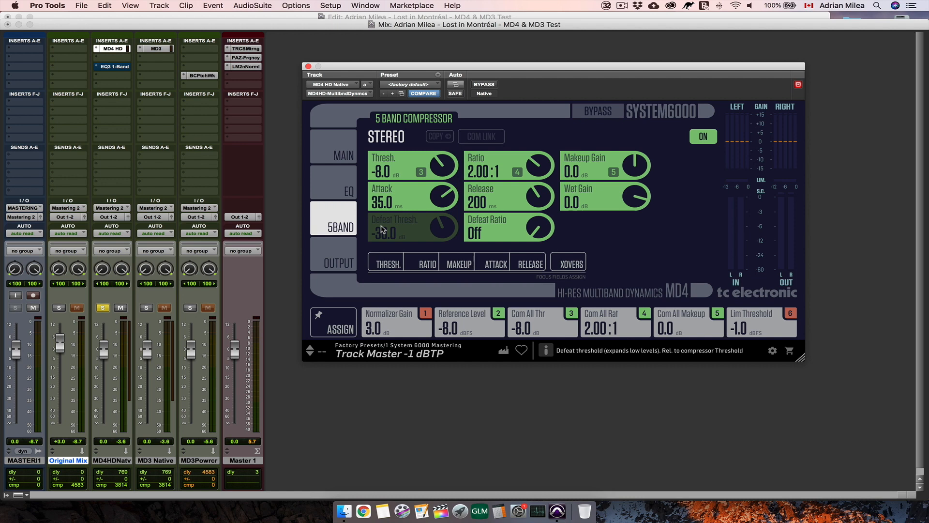
# - Set the compressor's Defeat Threshold to -31.0 dB and Defeat Ratio to 1:1.70, then display the threshold controls for all five bands
pyautogui.scroll(4, 535, 224)
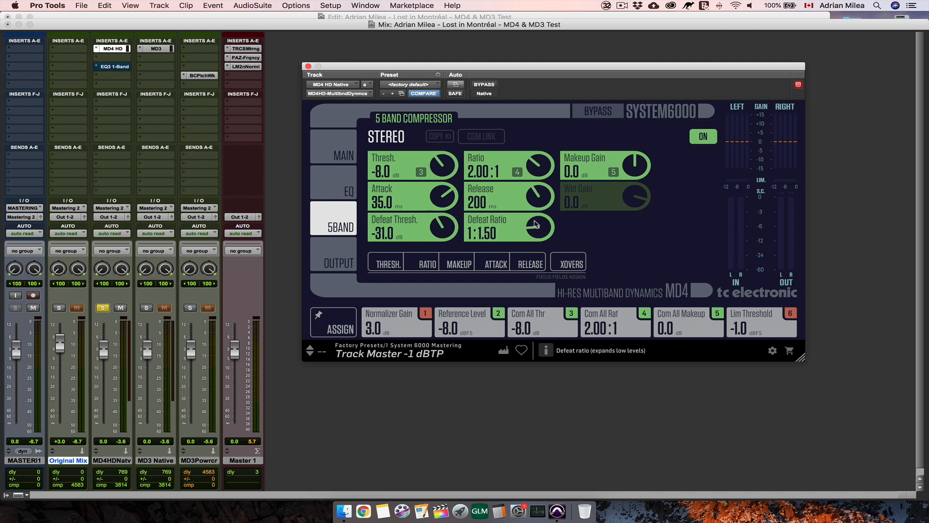
pyautogui.scroll(-4, 536, 225)
pyautogui.scroll(6, 536, 225)
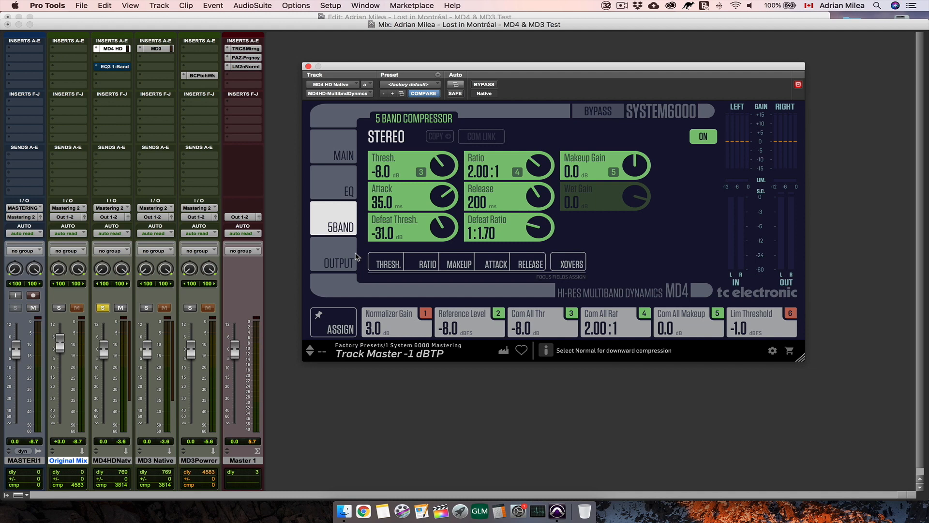
pyautogui.click(382, 268)
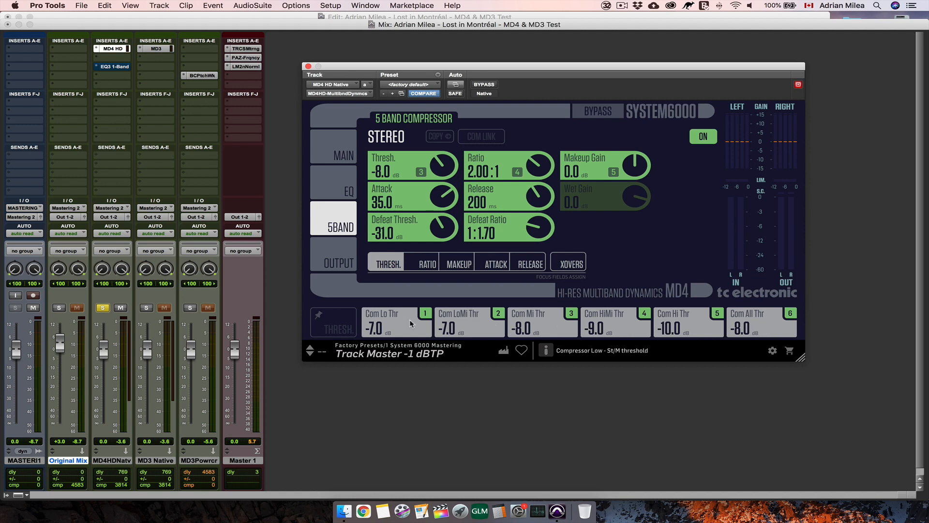
# - Set the all-band compressor threshold to -7.5 dB and view the ratio, makeup, attack and release fields for all five bands
pyautogui.scroll(1, 744, 333)
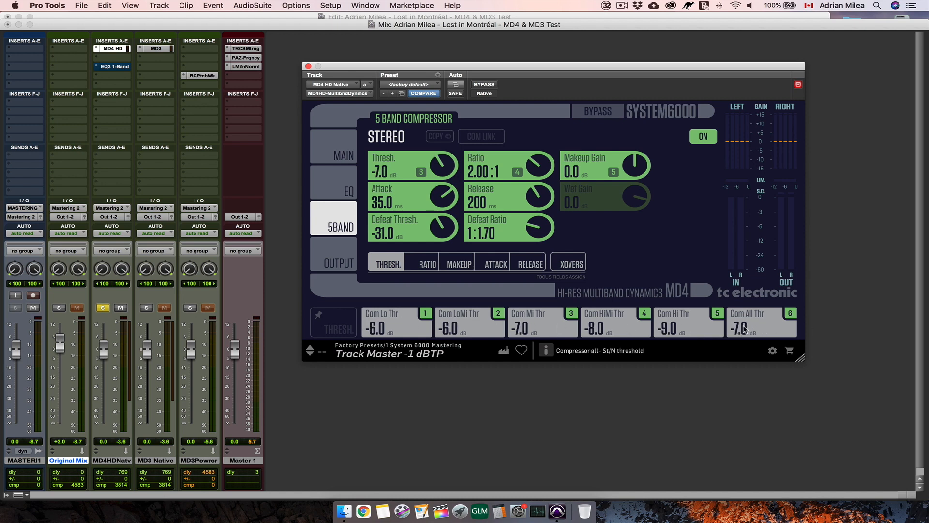
pyautogui.scroll(-1, 744, 329)
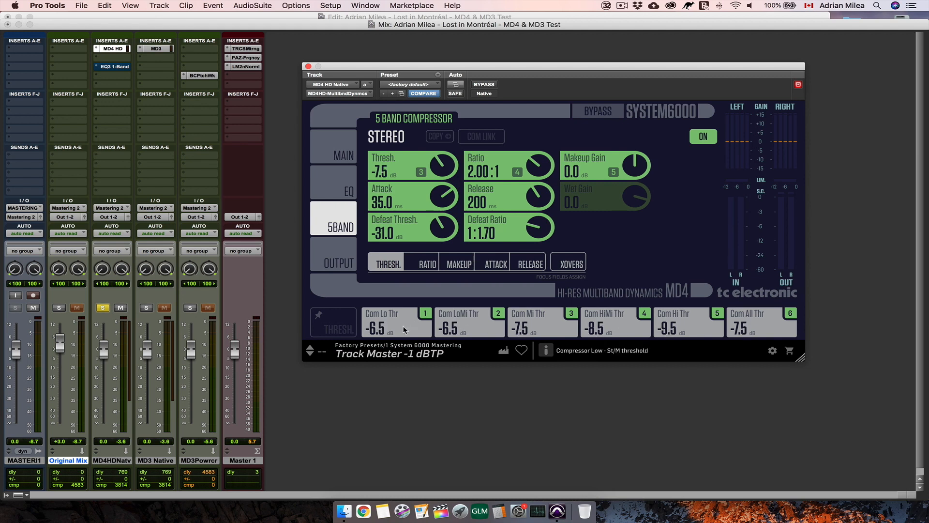
pyautogui.click(428, 264)
pyautogui.click(459, 263)
pyautogui.click(496, 263)
pyautogui.click(530, 264)
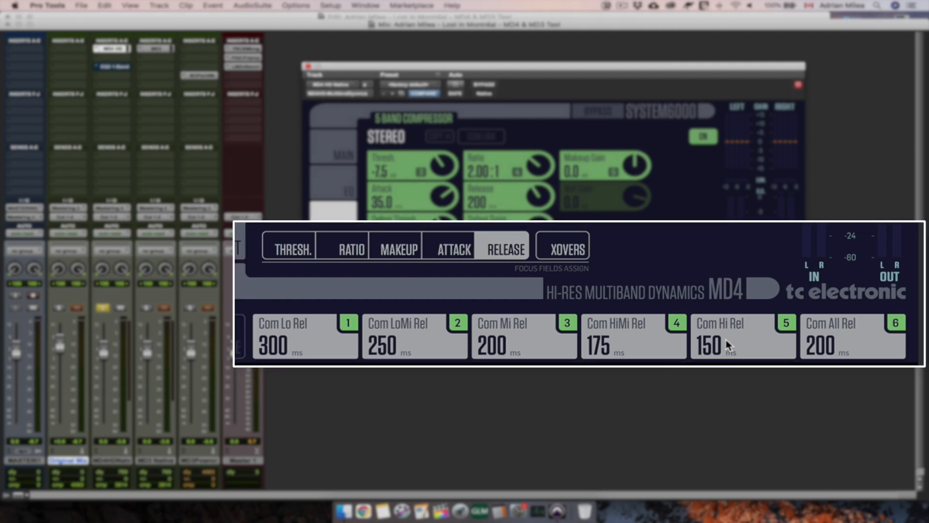
# - Show the compressor's crossover frequencies and set both the Lo and LoMi crossovers to Off
pyautogui.click(571, 266)
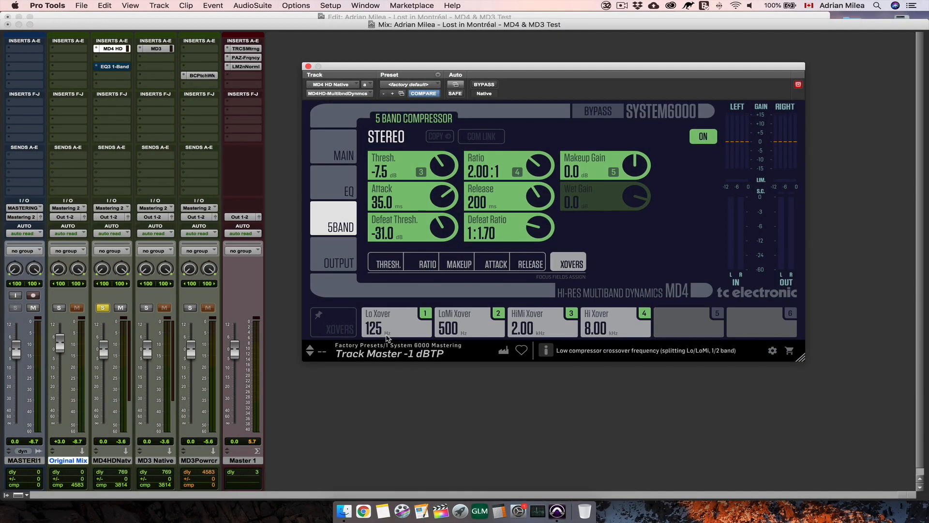
pyautogui.moveTo(389, 328); pyautogui.dragTo(404, 263)
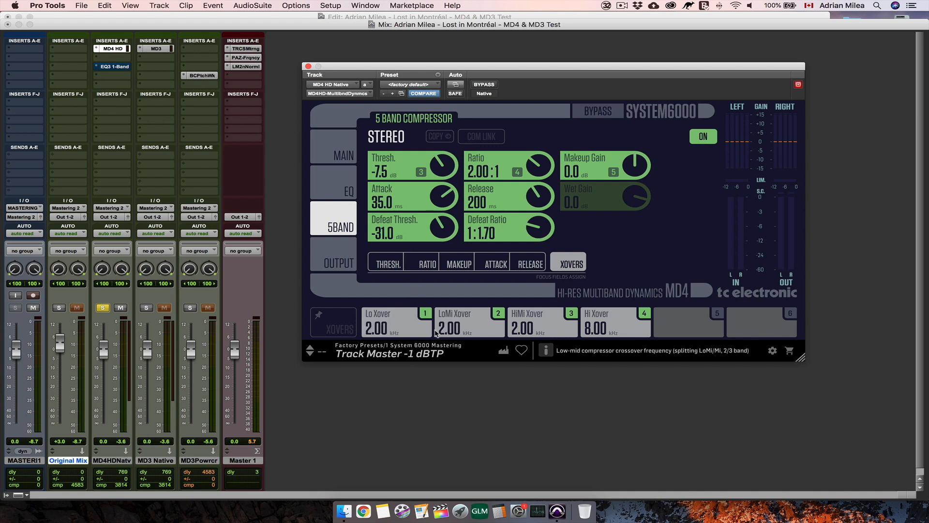
pyautogui.moveTo(389, 332); pyautogui.dragTo(387, 431)
pyautogui.moveTo(451, 330); pyautogui.dragTo(459, 448)
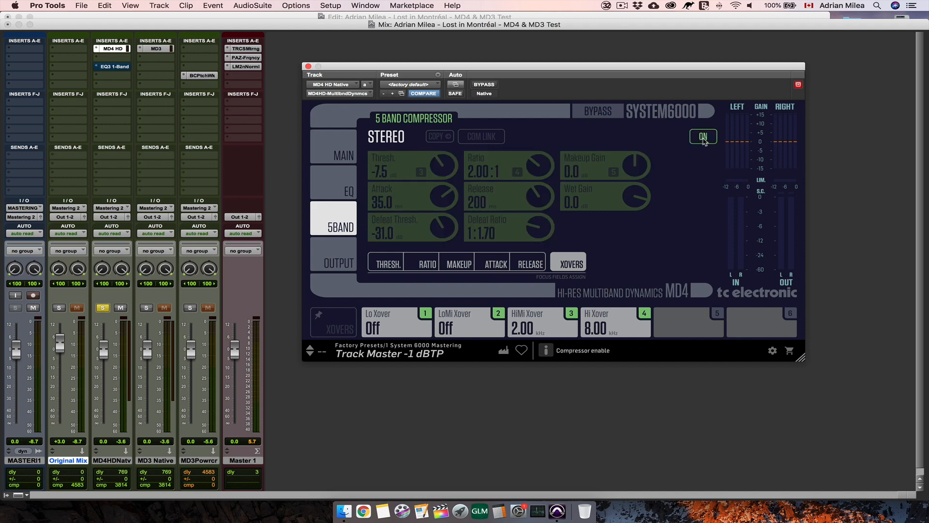
# - Switch the whole EQ section off and back on from the EQ page
pyautogui.click(334, 183)
pyautogui.click(692, 130)
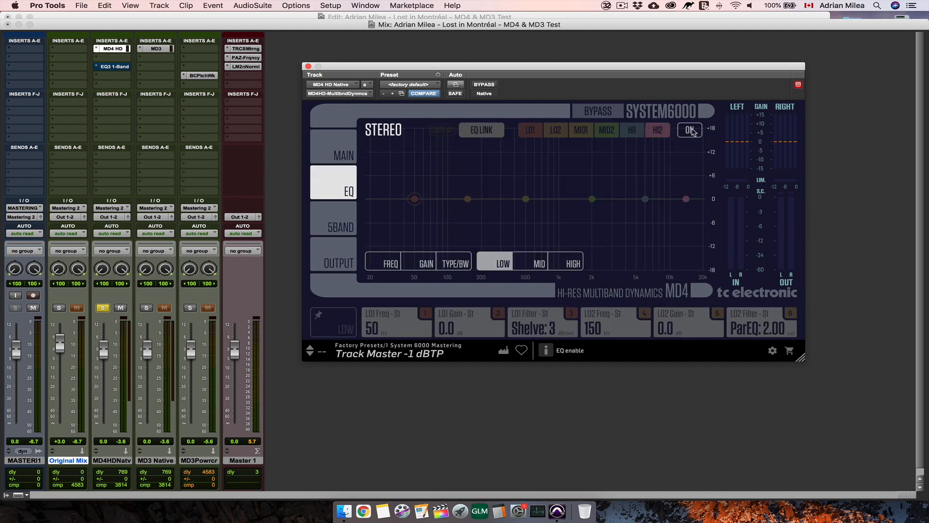
pyautogui.click(692, 130)
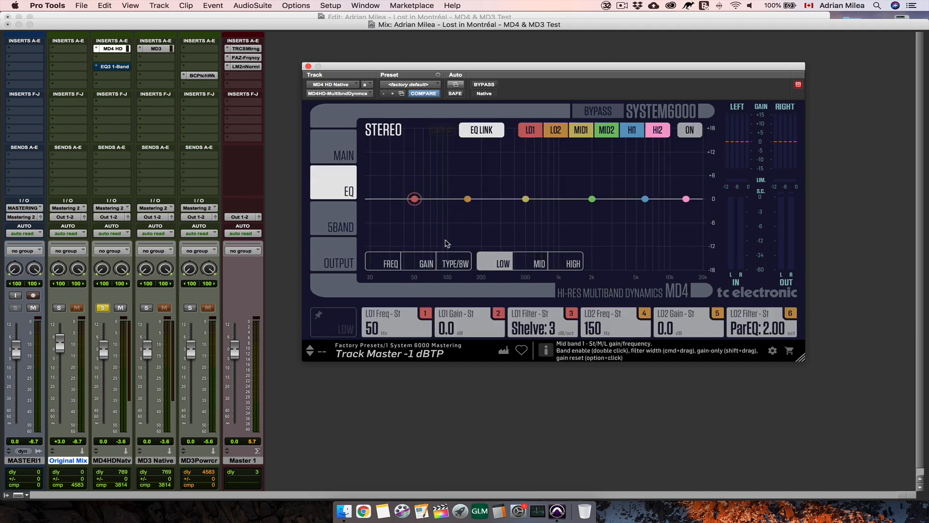
# - Try the limiter profile control on the output page and set Soft Clip to Off
pyautogui.click(331, 259)
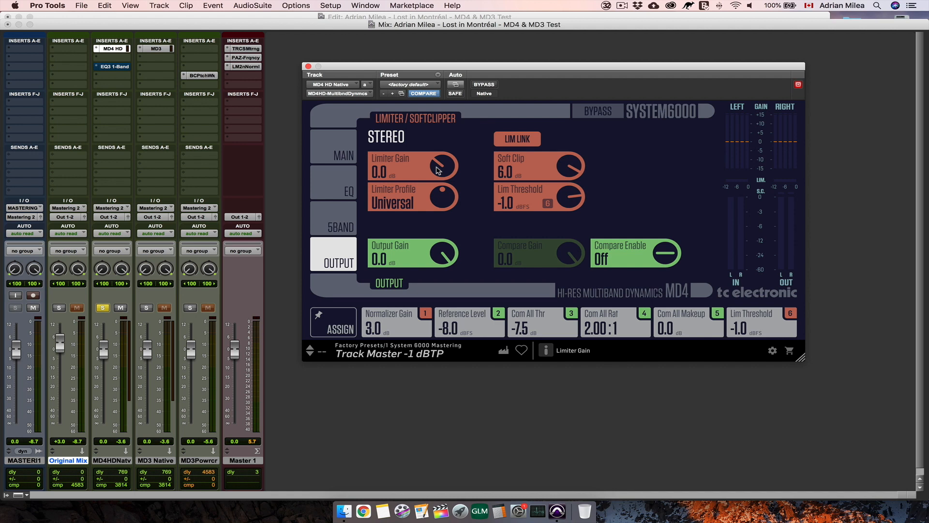
pyautogui.moveTo(444, 200); pyautogui.dragTo(430, 257)
pyautogui.moveTo(569, 172); pyautogui.dragTo(576, 149)
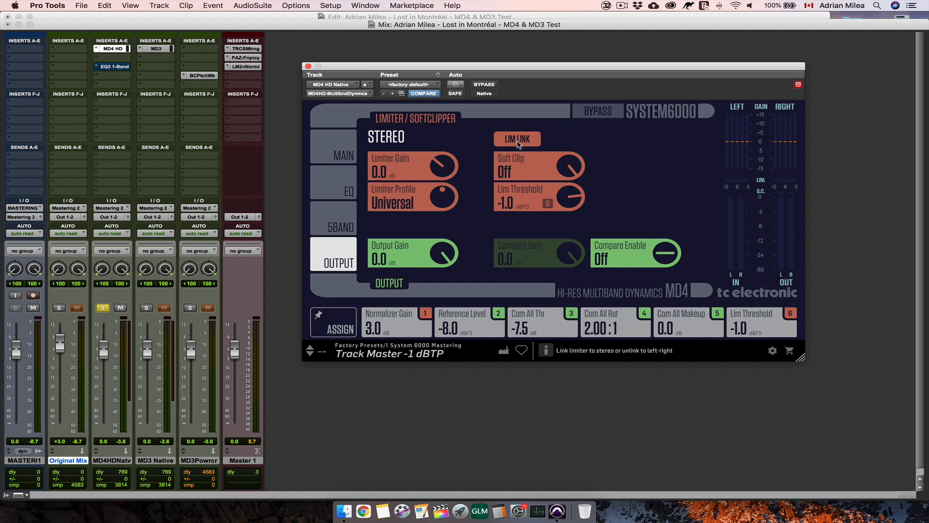
# - Unlink and relink the limiter's left and right channels, and enable Compare with a Compare Gain of -0.5 dB
pyautogui.click(517, 140)
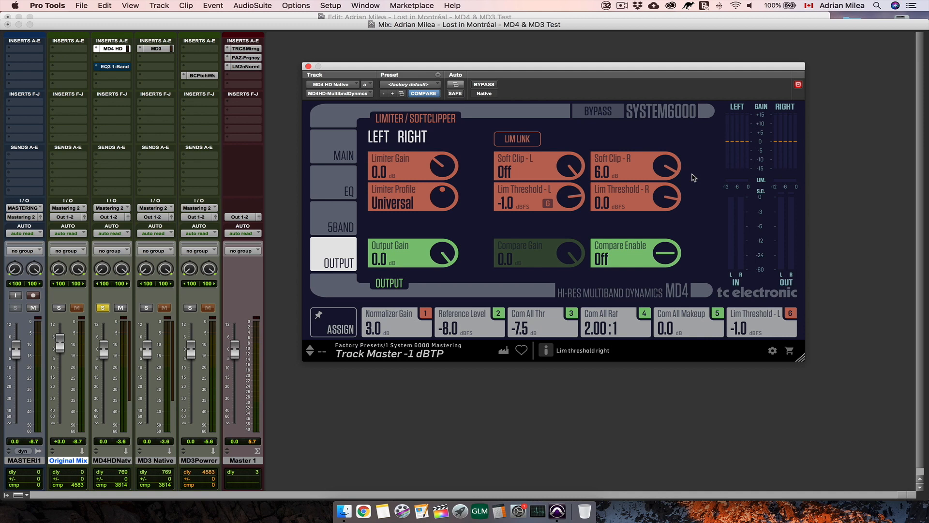
pyautogui.click(517, 139)
pyautogui.click(656, 255)
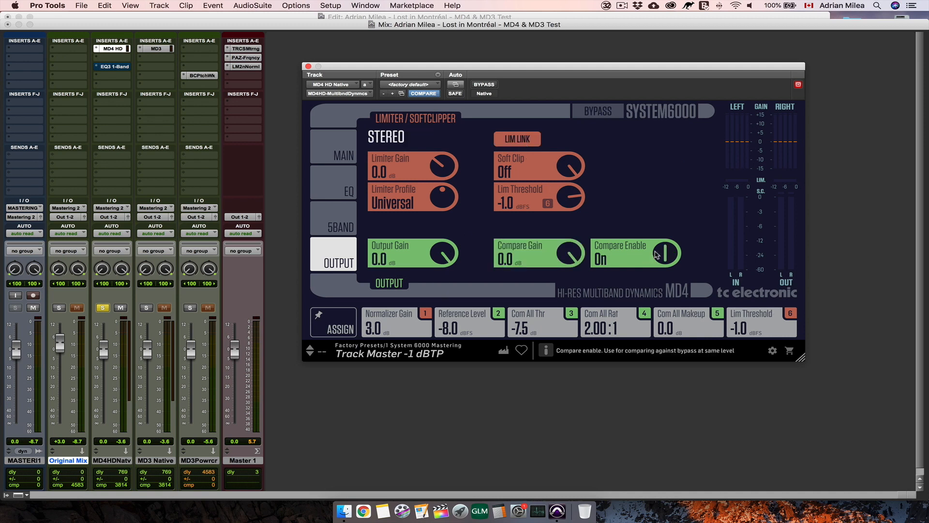
pyautogui.moveTo(570, 252)
pyautogui.mouseDown()
pyautogui.moveTo(570, 295)
pyautogui.moveTo(575, 258)
pyautogui.mouseUp()
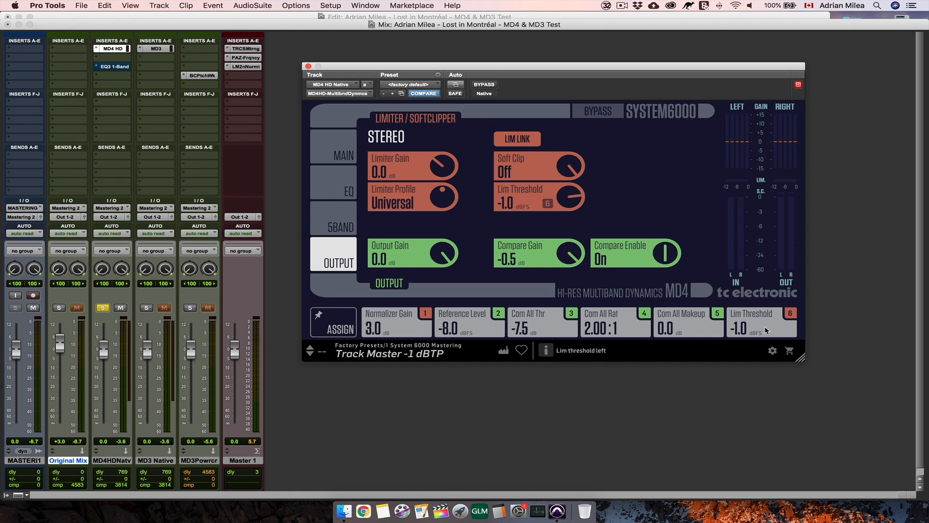
# - Assign Soft Clip to focus field 1 and Output Gain to focus field 4
pyautogui.click(337, 325)
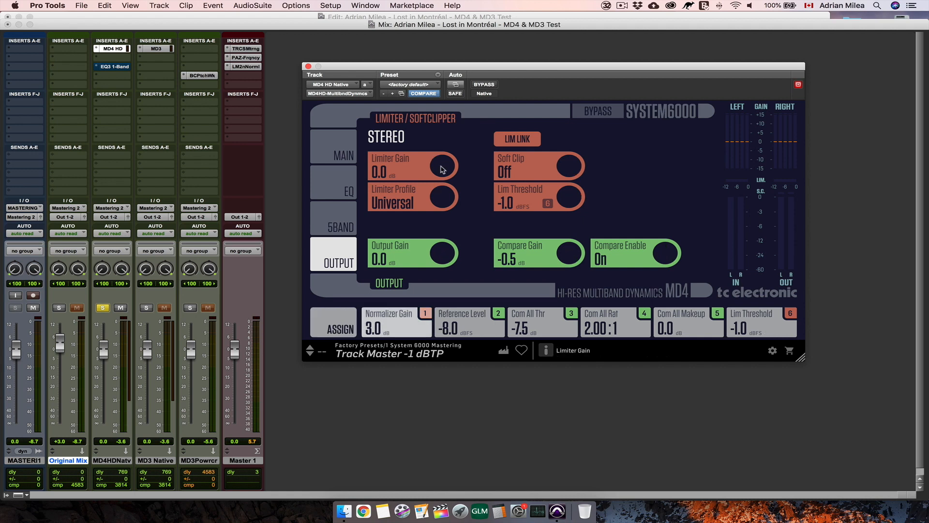
pyautogui.click(405, 171)
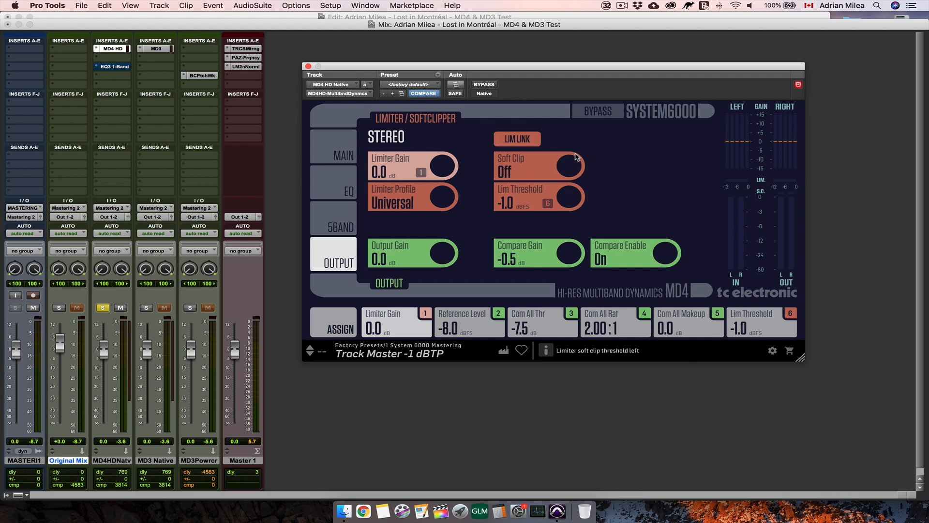
pyautogui.click(546, 170)
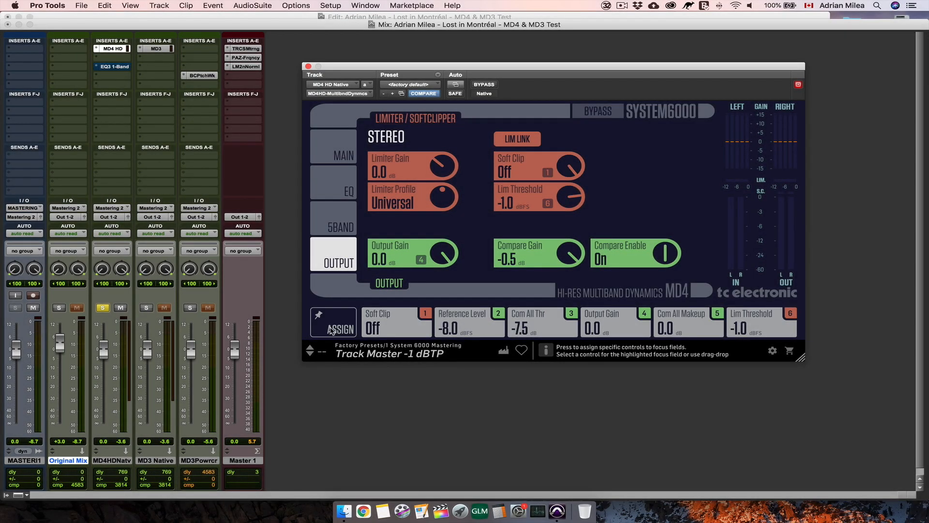
# - Shrink and enlarge the MD4 plugin window, and reposition it on the screen
pyautogui.moveTo(805, 362); pyautogui.dragTo(788, 352)
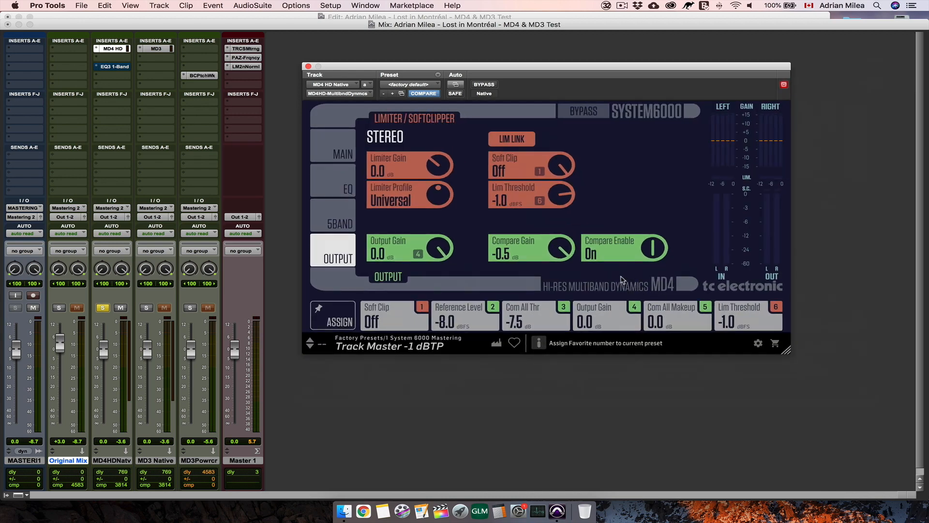
pyautogui.moveTo(733, 341); pyautogui.dragTo(870, 401)
pyautogui.moveTo(470, 66); pyautogui.dragTo(250, 40)
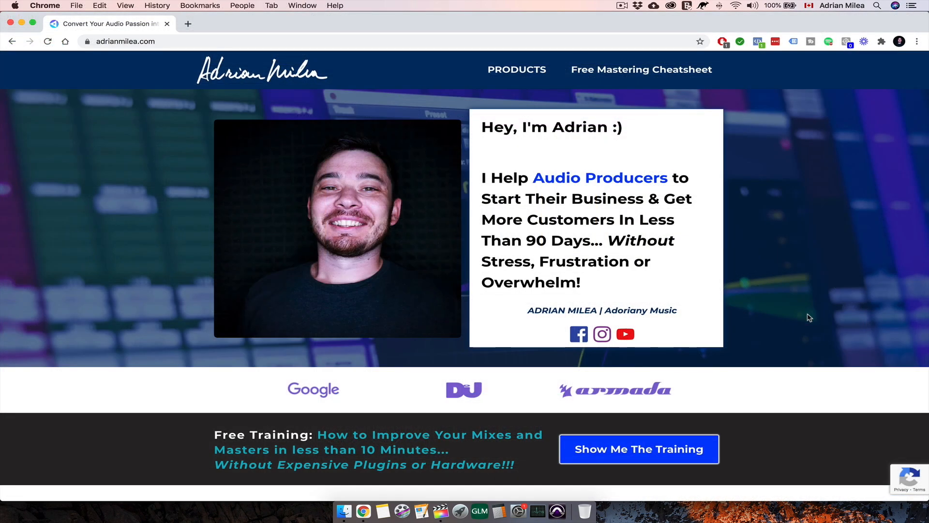
pyautogui.scroll(-8, 808, 317)
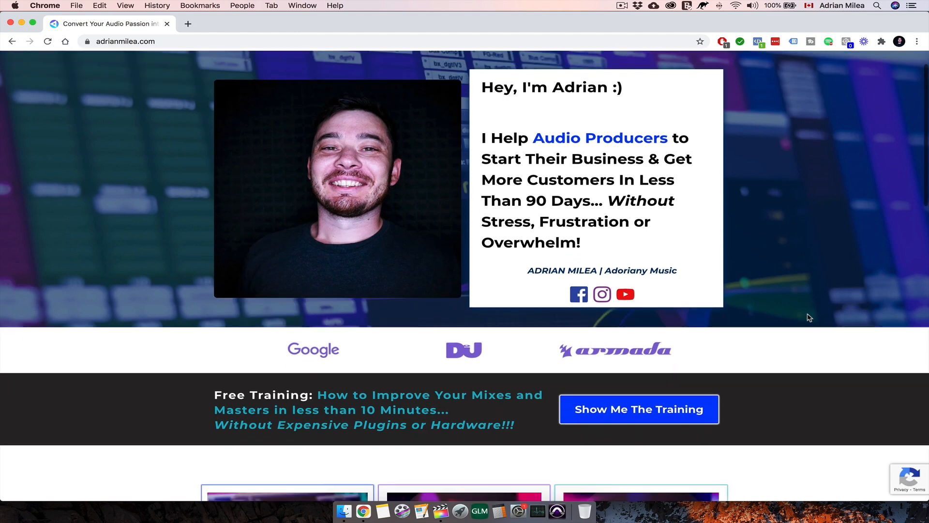
pyautogui.scroll(-2, 808, 317)
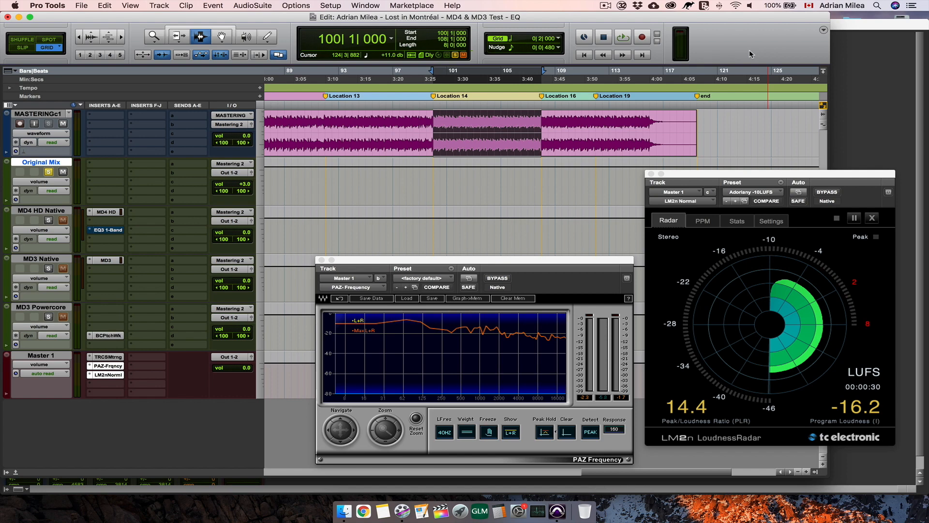
# - Play the Location 14 selection while soloing Original Mix, MD4 HD Native, MD3 Native and MD3 Powercore in turn to compare their sound
pyautogui.press('space')
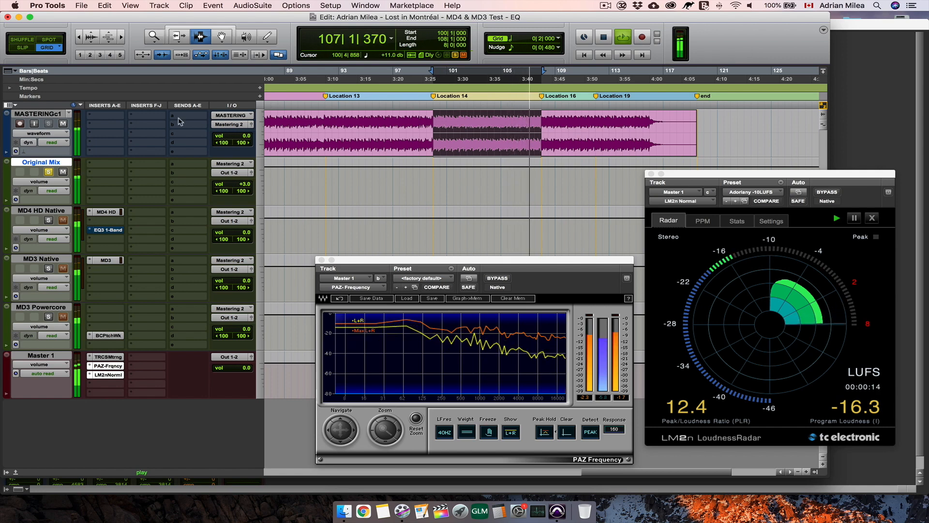
pyautogui.click(48, 220)
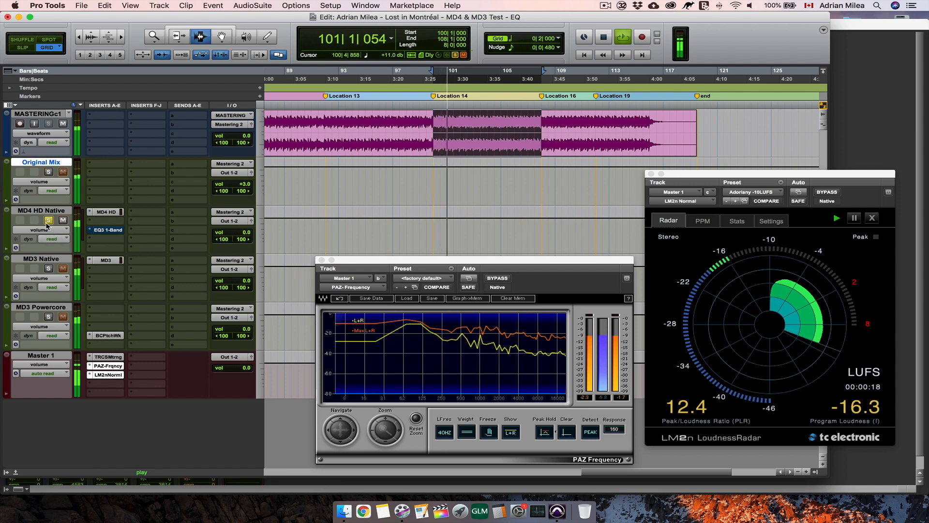
pyautogui.click(49, 268)
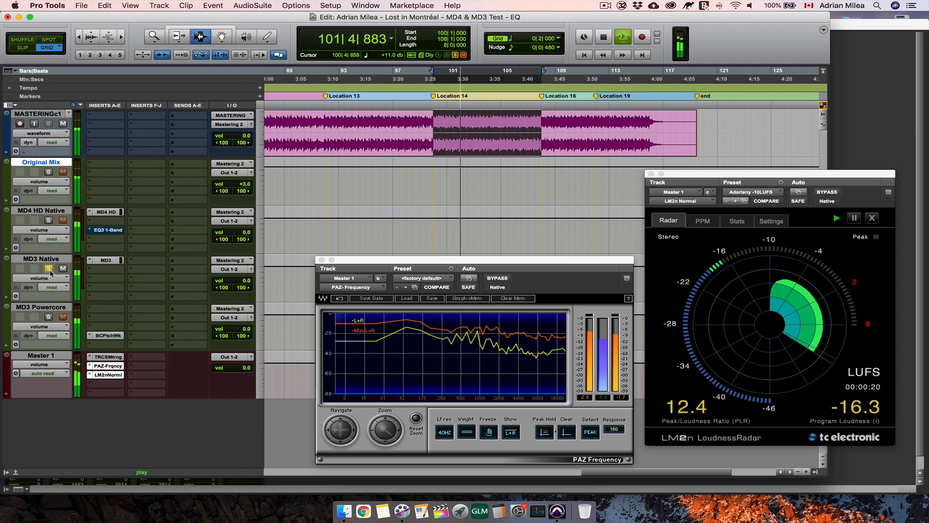
pyautogui.click(48, 317)
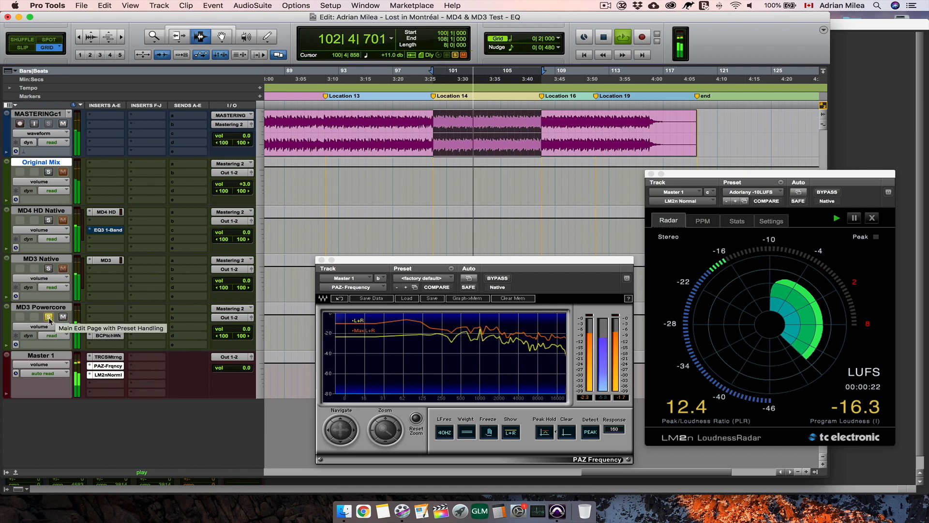
pyautogui.click(48, 172)
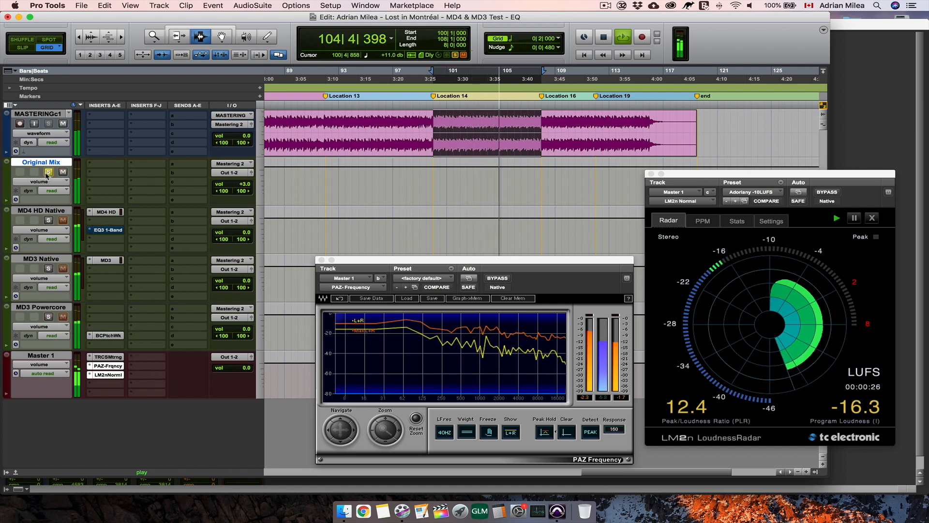
pyautogui.click(48, 220)
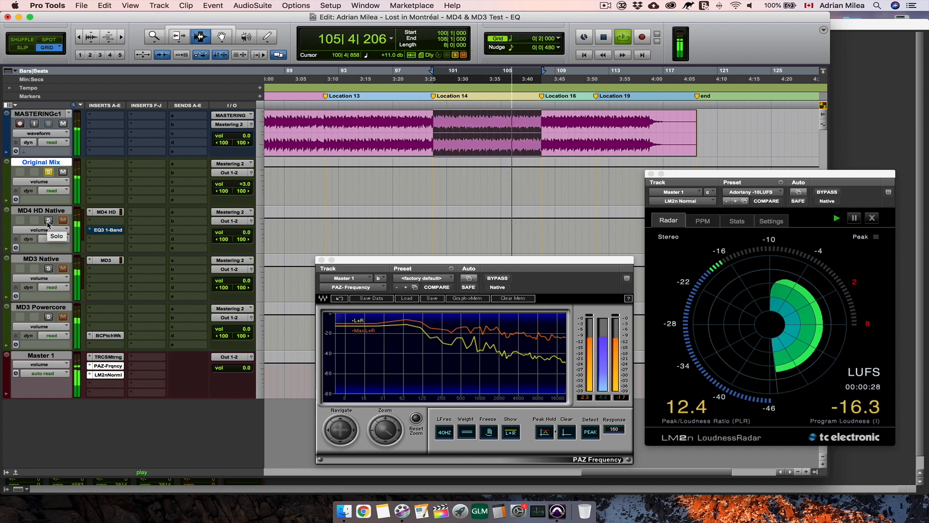
pyautogui.click(48, 172)
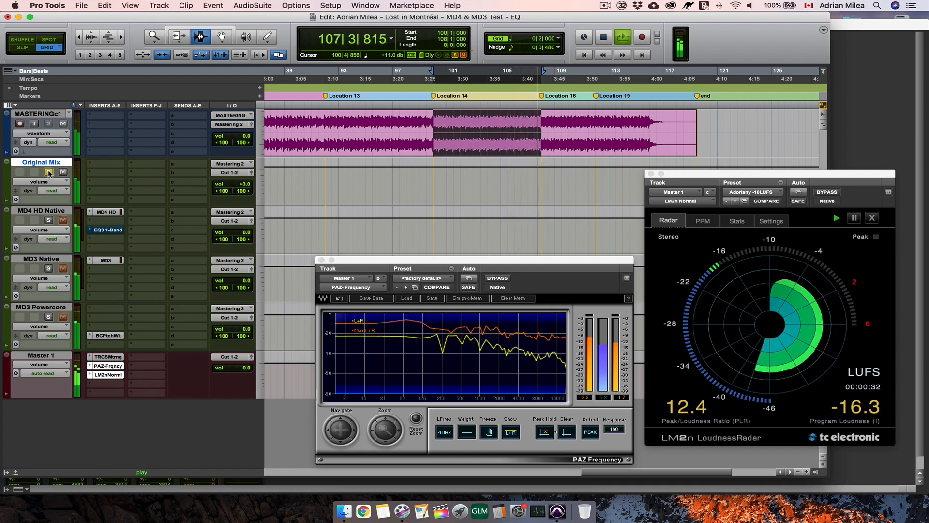
pyautogui.press('space')
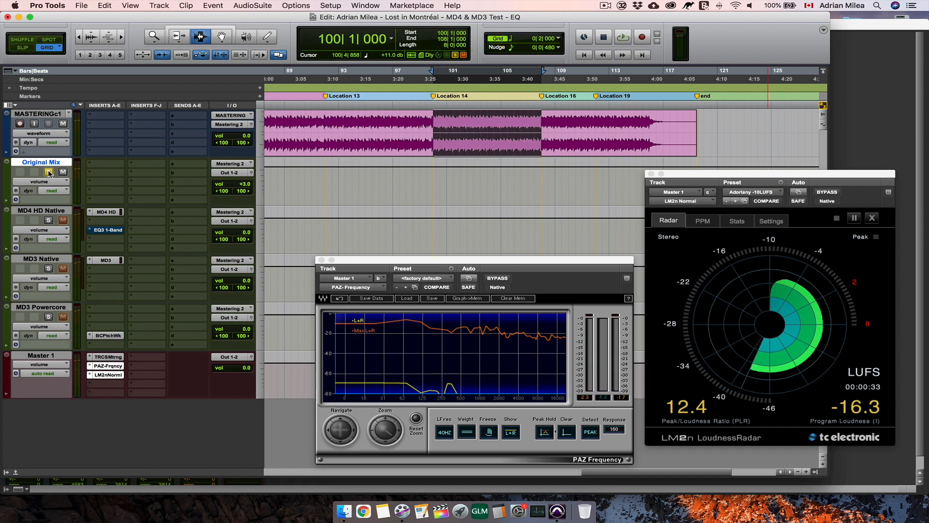
# - Open the MD4 HD insert on the MD4 HD Native track, enable its EQ, and view the bands' frequencies and gains
pyautogui.click(105, 212)
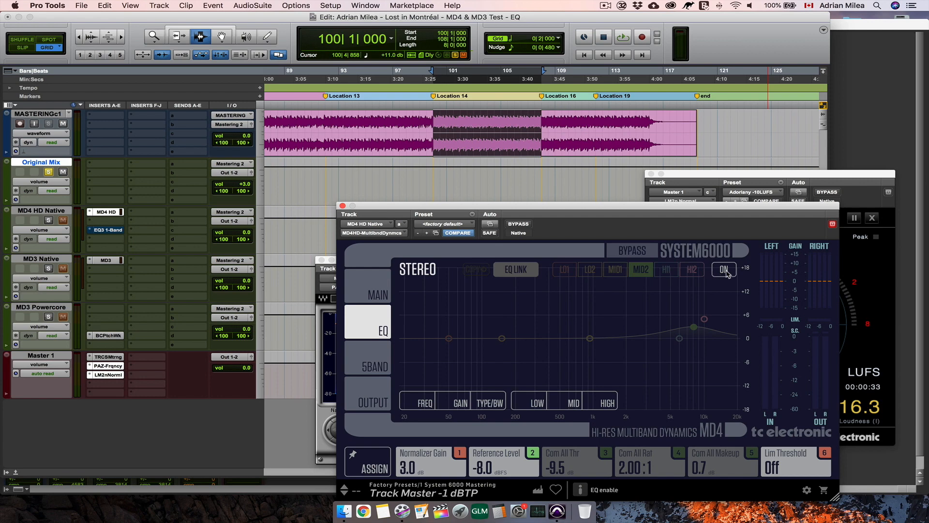
pyautogui.click(726, 272)
pyautogui.moveTo(617, 210); pyautogui.dragTo(616, 167)
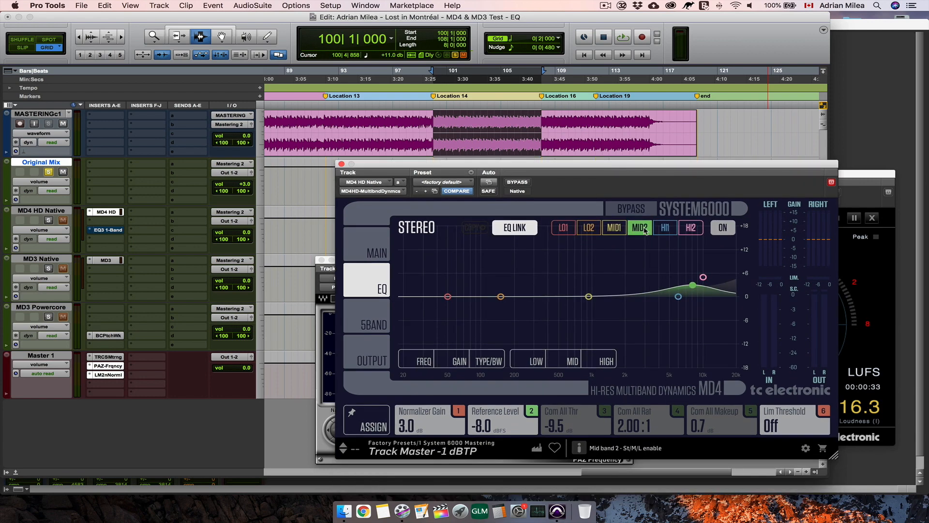
pyautogui.click(421, 360)
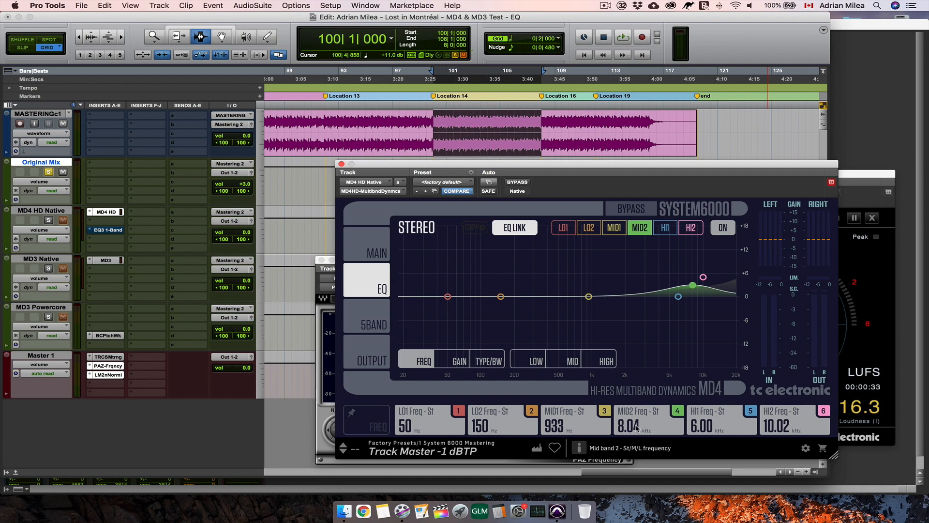
pyautogui.click(459, 361)
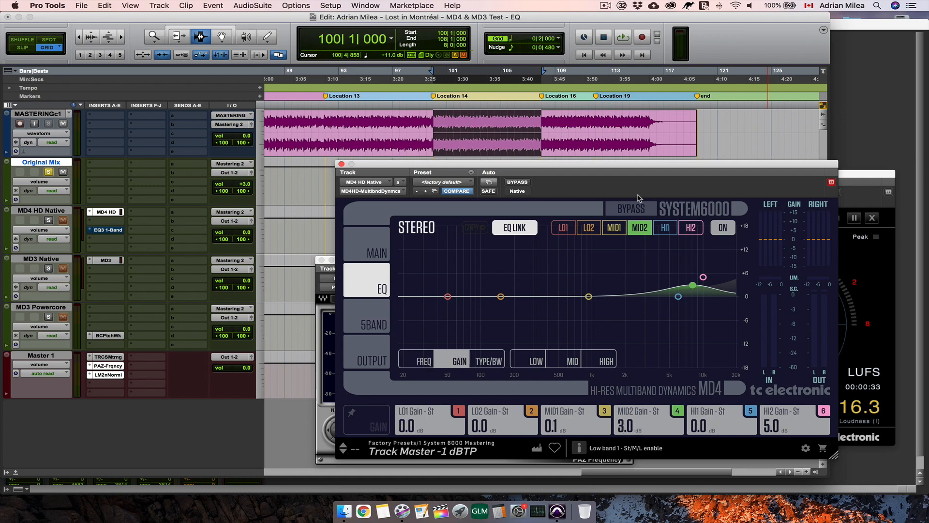
# - Disable the MID2 EQ band, solo the MD4 HD Native track and start playing the selection
pyautogui.click(638, 228)
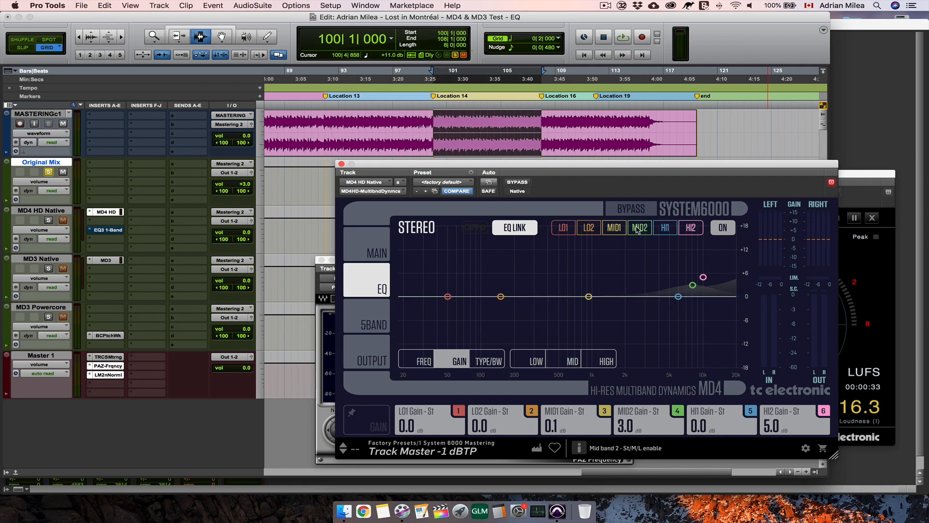
pyautogui.click(49, 221)
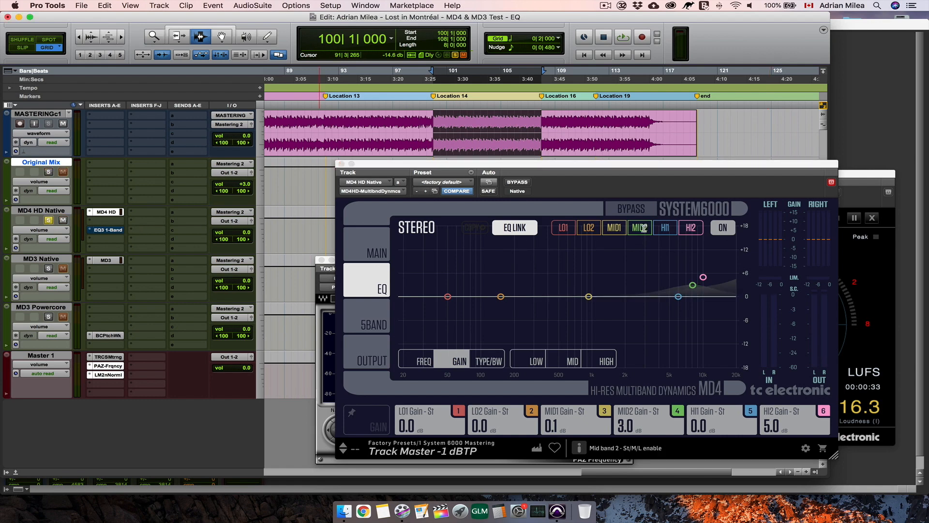
pyautogui.press('space')
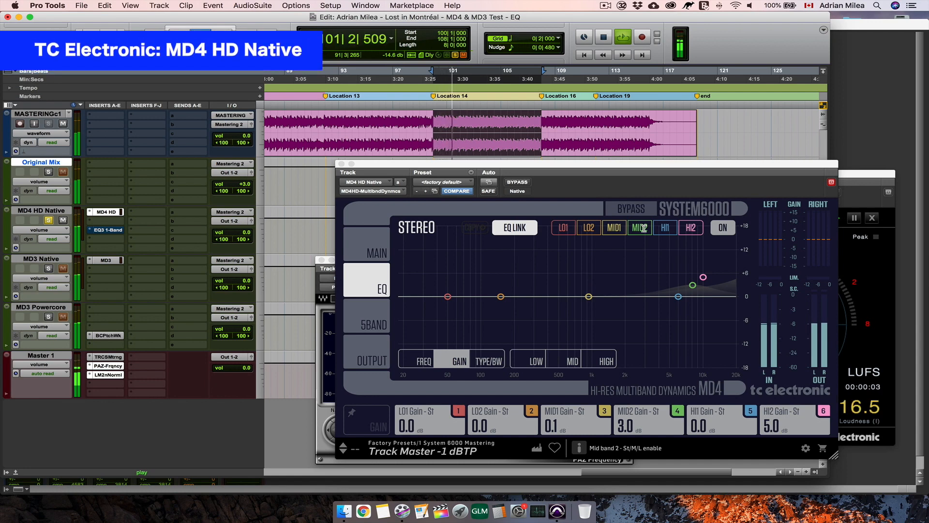
# - Toggle MD4 HD's MID2 EQ band off and on during playback to hear its effect, leave it enabled and stop playback
pyautogui.click(644, 228)
pyautogui.click(643, 228)
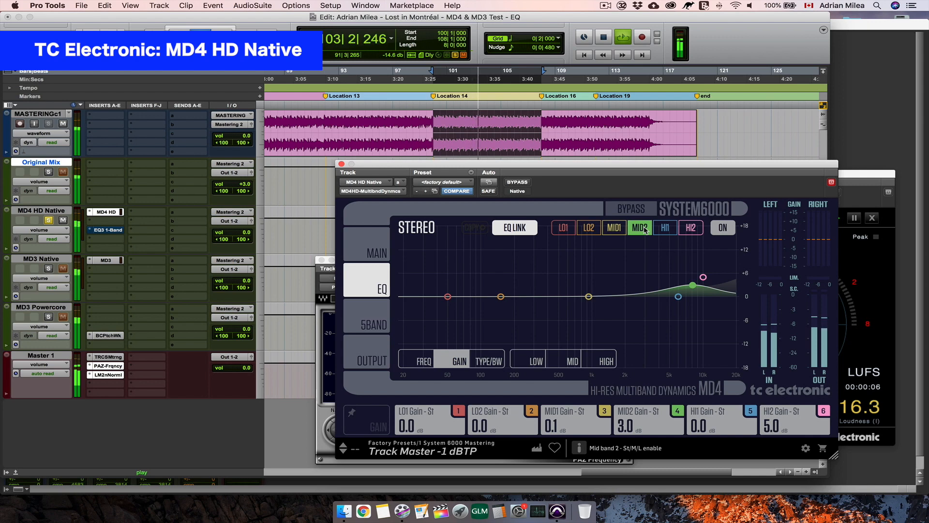
pyautogui.click(644, 228)
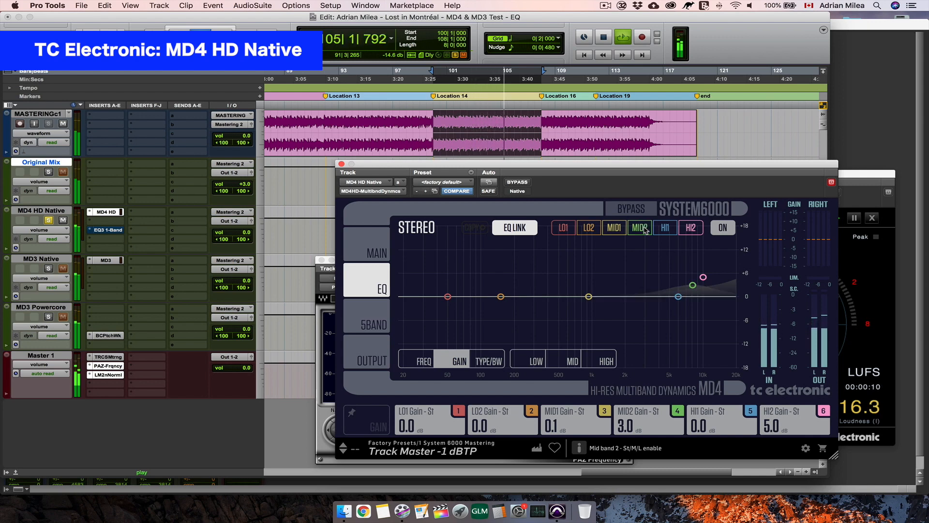
pyautogui.click(644, 228)
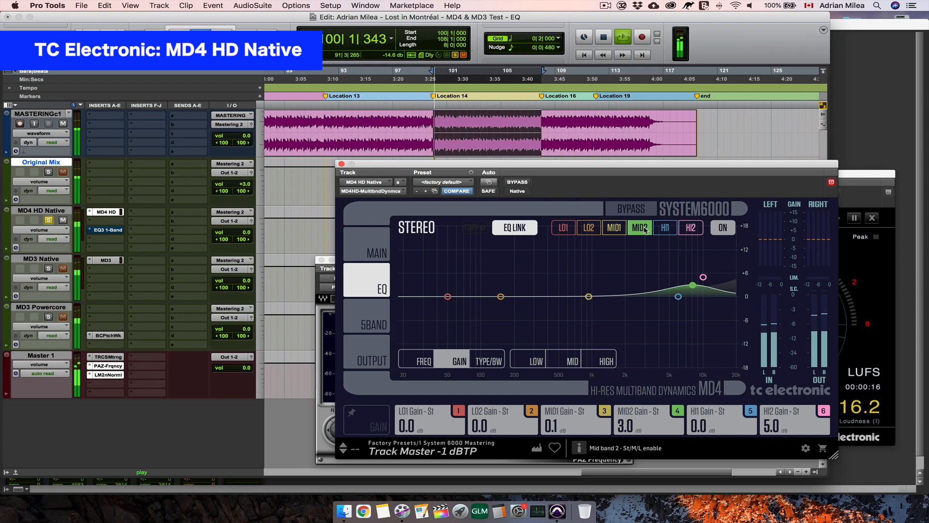
pyautogui.click(645, 230)
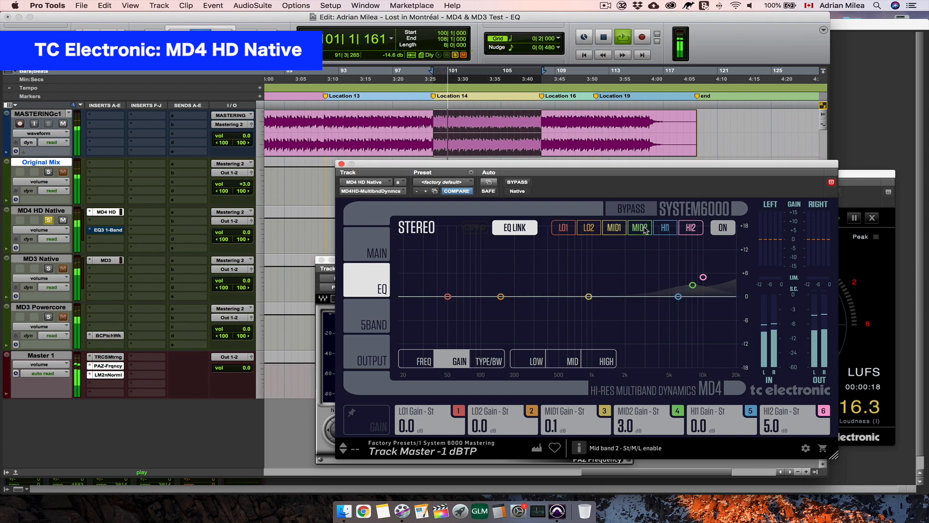
pyautogui.click(645, 231)
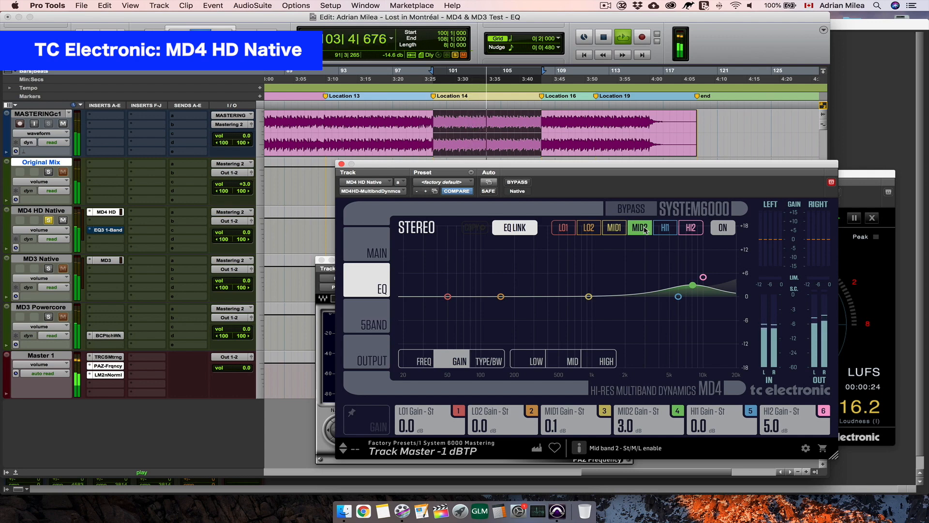
pyautogui.click(645, 230)
pyautogui.click(645, 230)
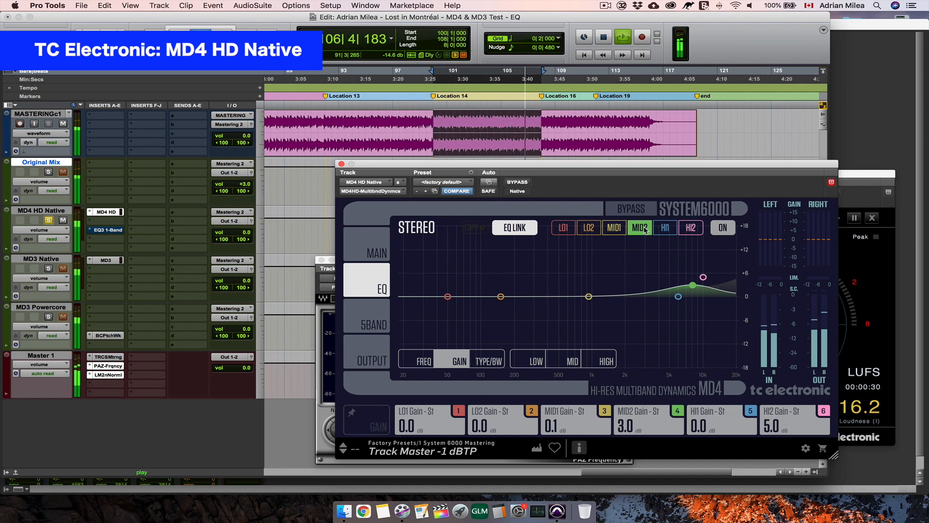
pyautogui.press('space')
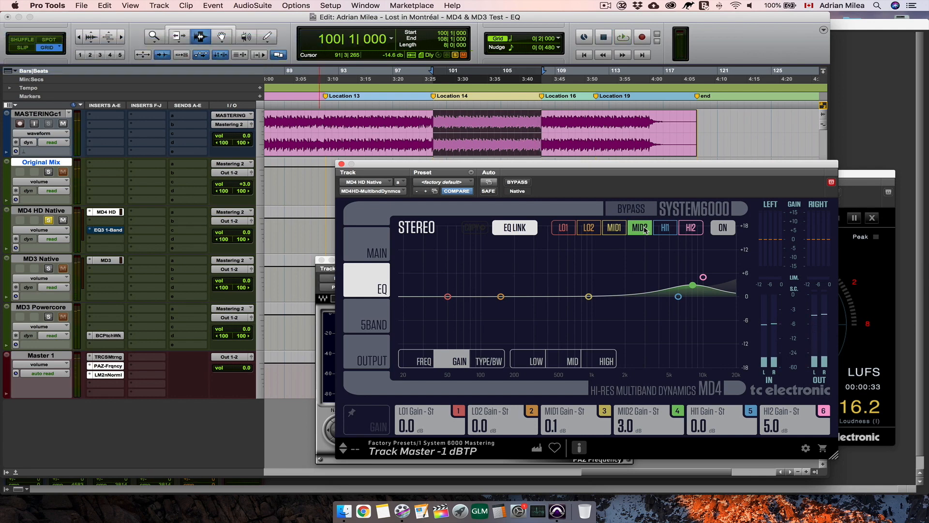
# - Solo the MD3 Native track and compare its MD3 EQ frequency, gain and filter type settings with those of MD4 HD
pyautogui.click(47, 268)
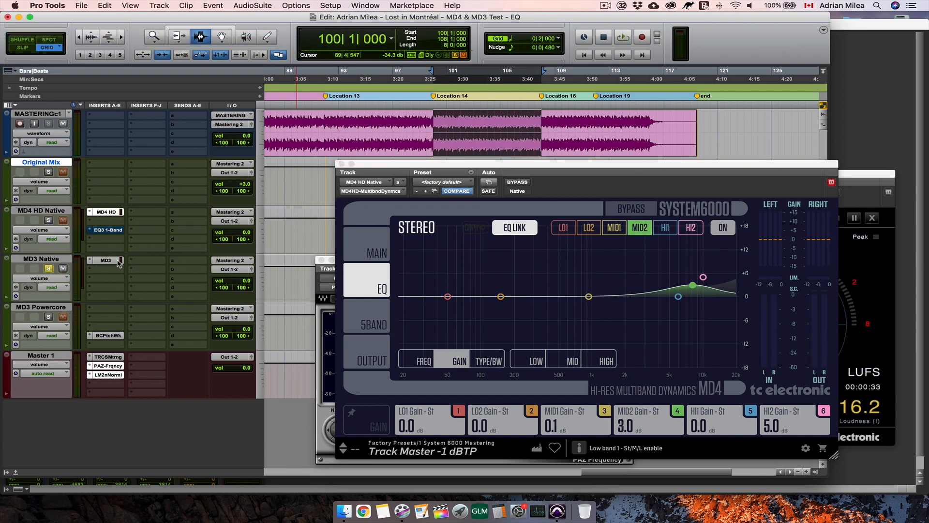
pyautogui.click(117, 261)
pyautogui.click(424, 361)
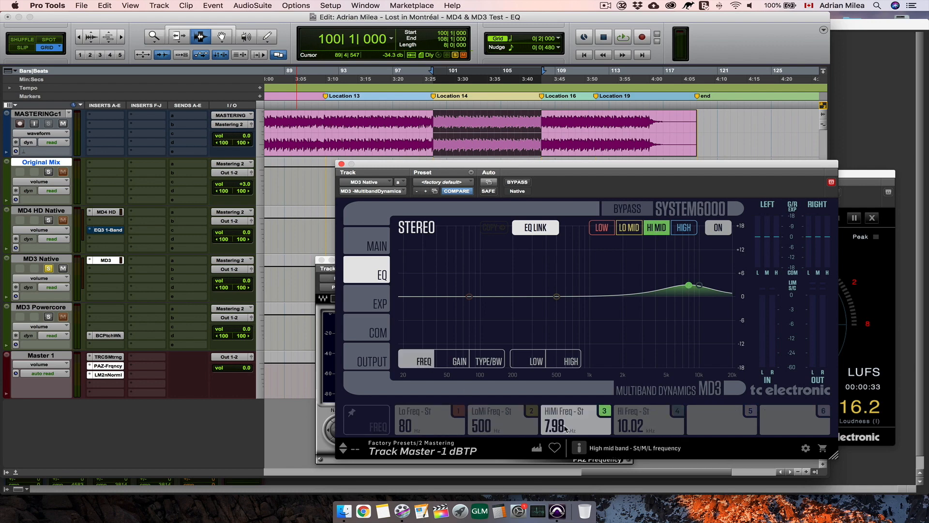
pyautogui.click(106, 212)
pyautogui.click(422, 361)
pyautogui.click(106, 261)
pyautogui.click(456, 361)
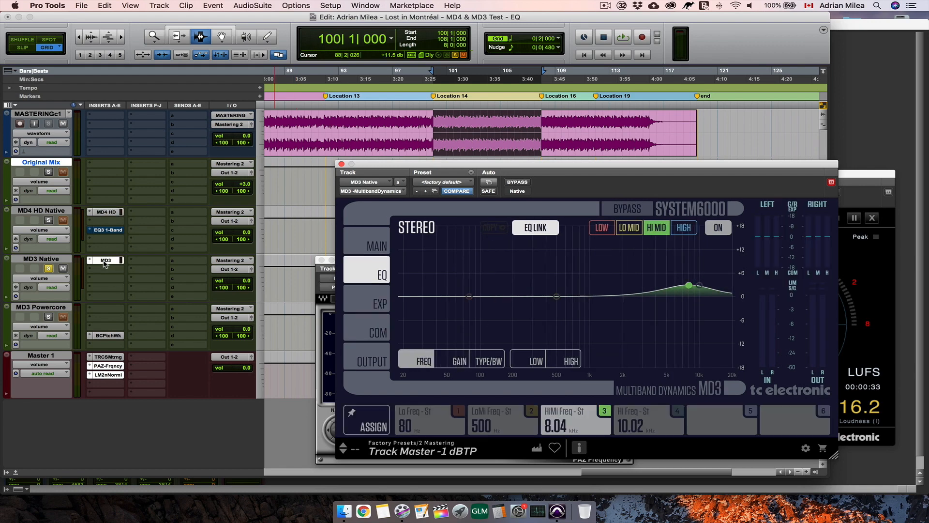
pyautogui.click(489, 361)
pyautogui.click(106, 212)
pyautogui.click(488, 361)
pyautogui.click(103, 261)
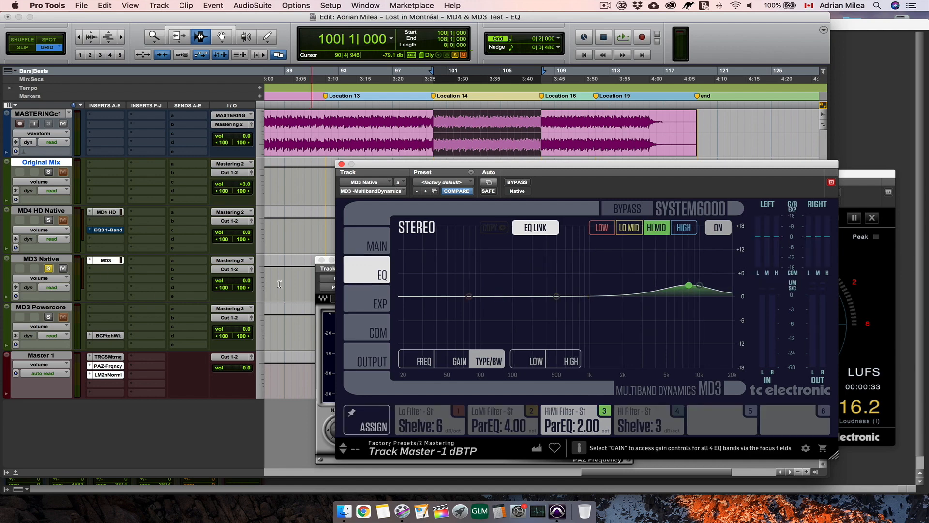
# - Play the selection while switching the MD3 Native EQ off and on to hear its effect, leaving it on
pyautogui.click(718, 228)
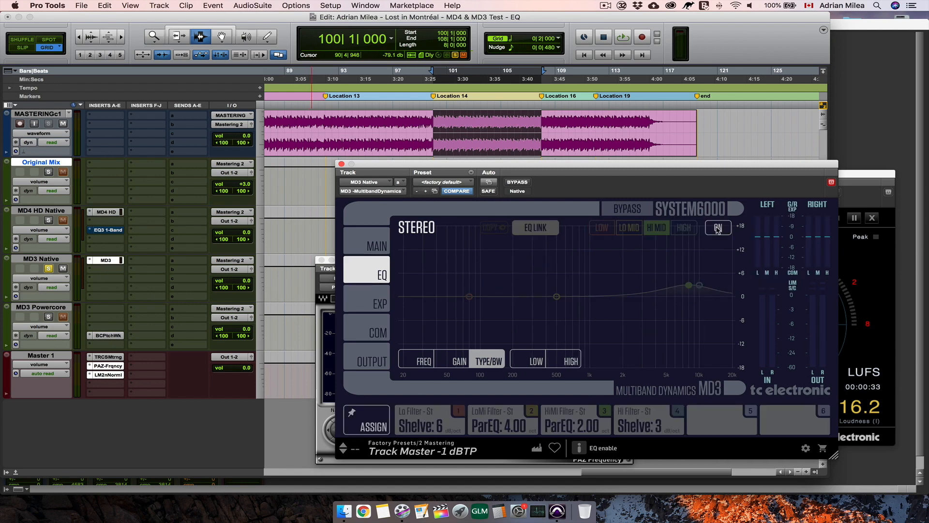
pyautogui.press('space')
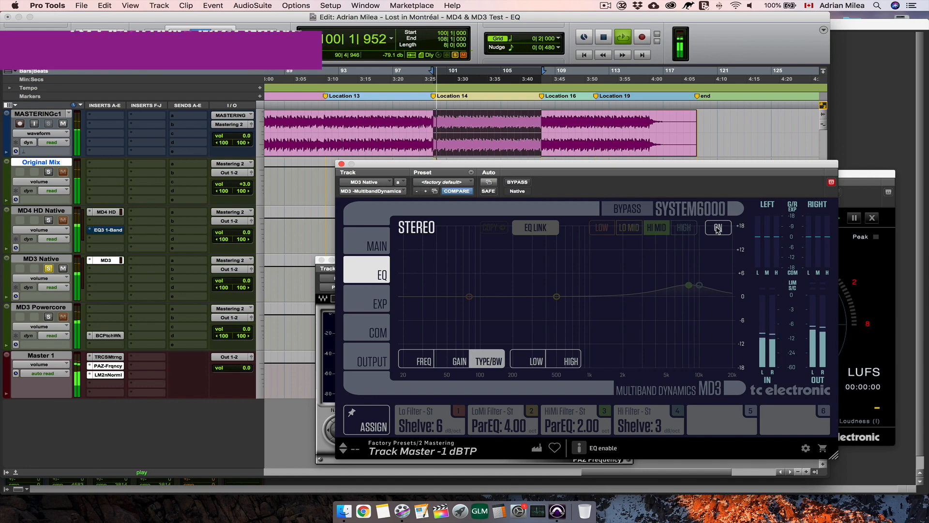
pyautogui.click(718, 228)
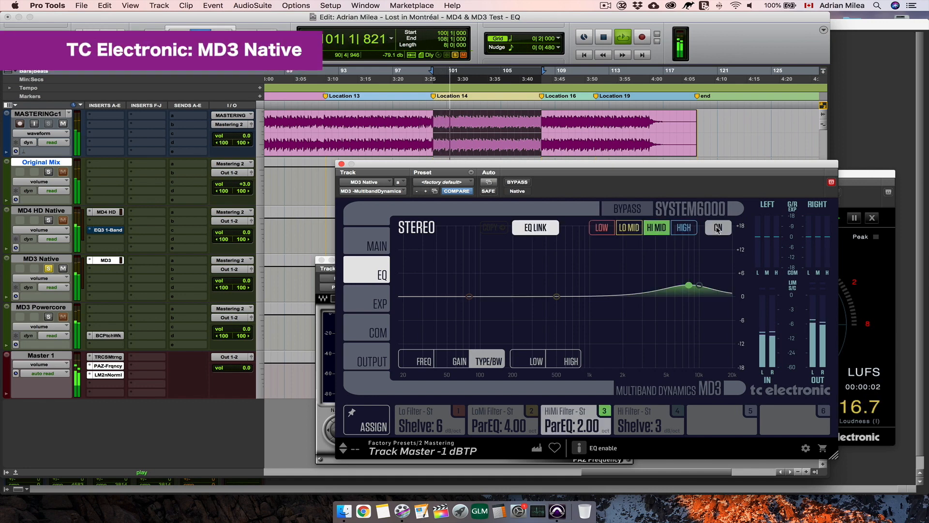
pyautogui.click(718, 228)
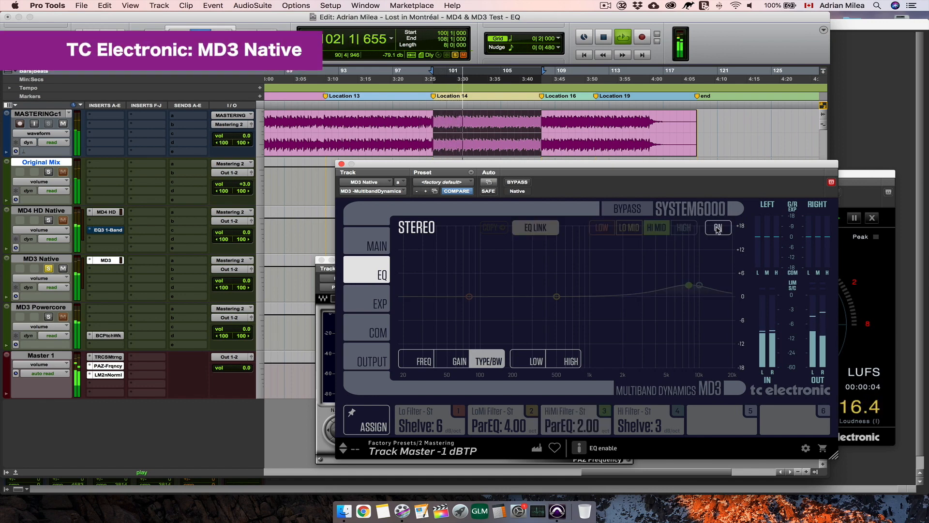
pyautogui.click(718, 228)
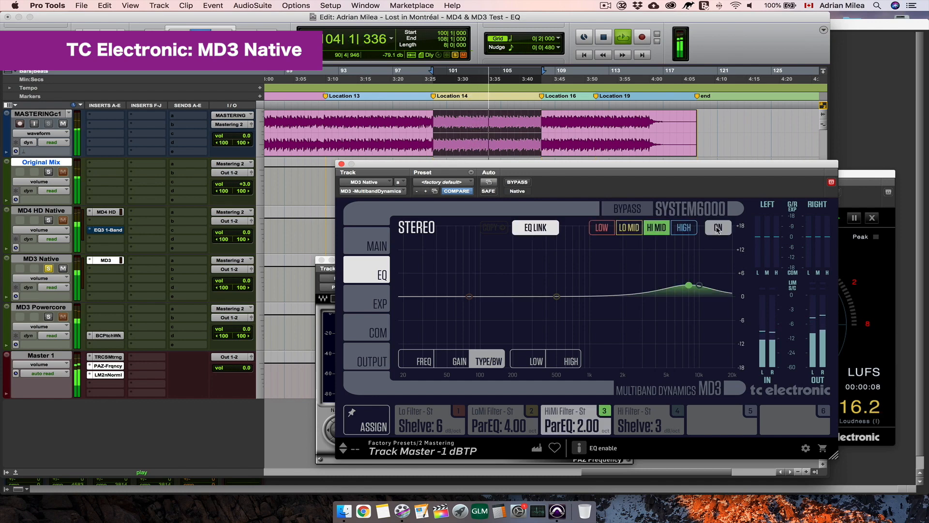
# - Alternate the solo between MD4 HD Native and MD3 Native during playback to compare their EQ sound, ending on MD4 HD Native, and stop
pyautogui.click(49, 221)
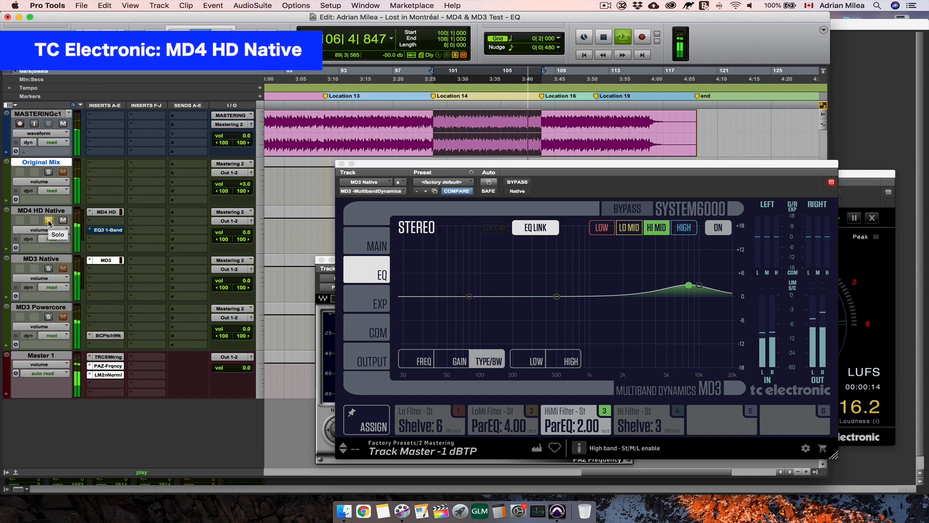
pyautogui.click(49, 268)
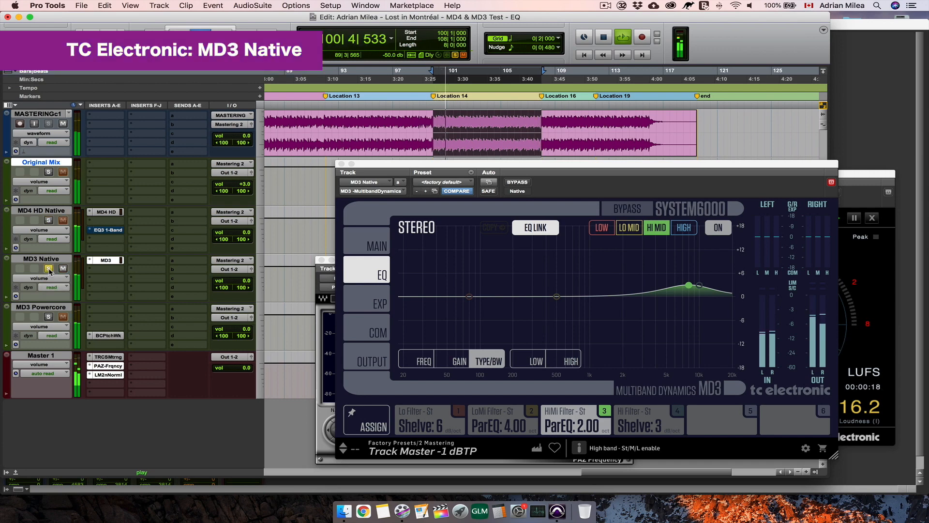
pyautogui.click(49, 220)
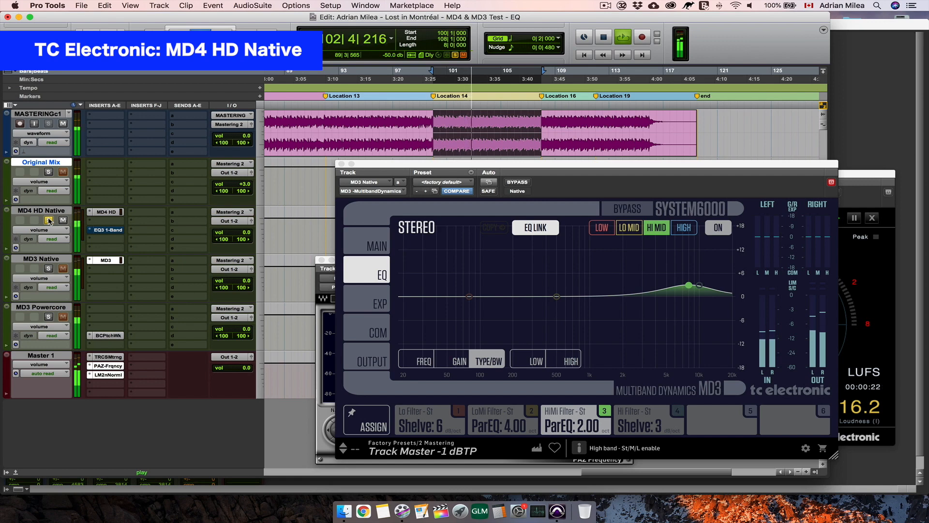
pyautogui.click(49, 269)
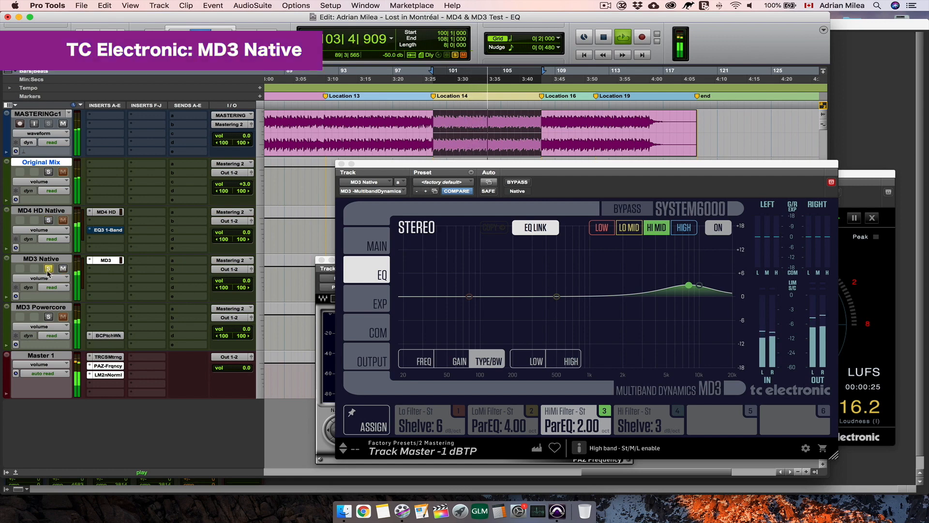
pyautogui.click(49, 220)
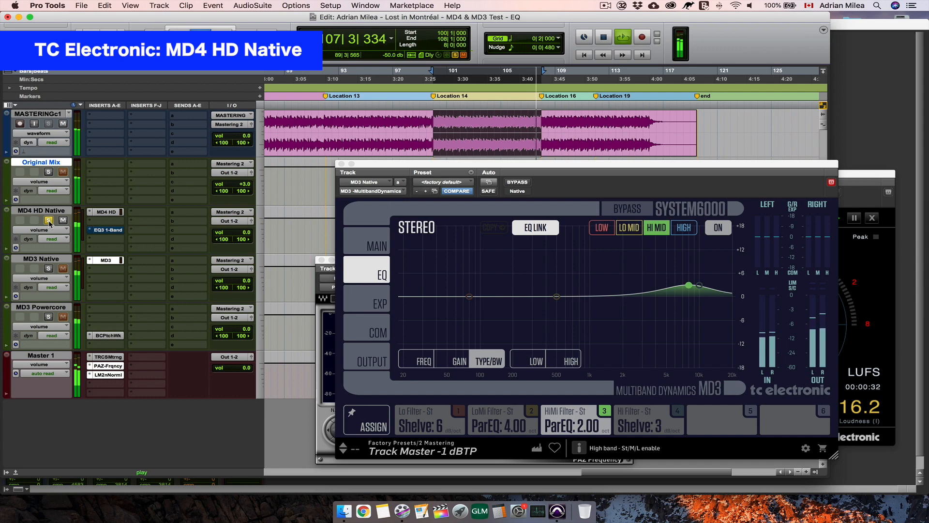
pyautogui.press('space')
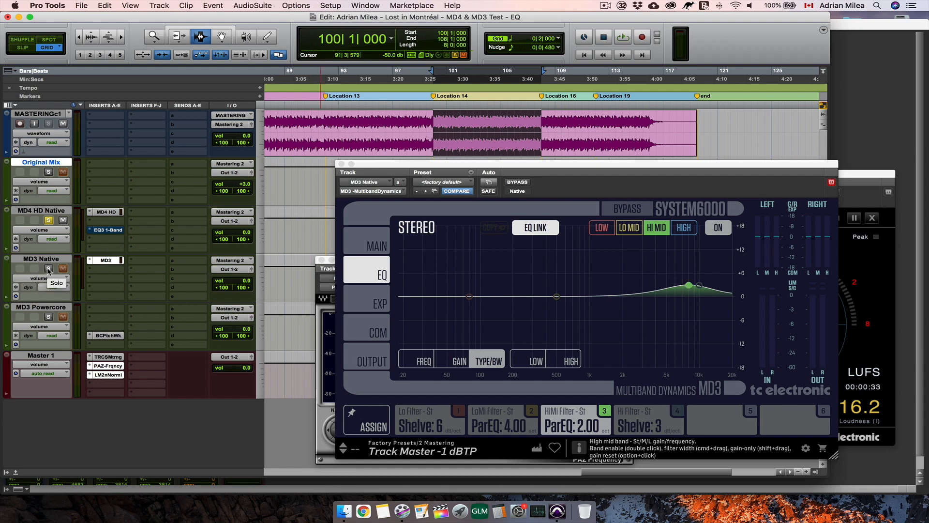
# - Take the phase-inverting EQ3 1-Band insert on MD4 HD Native out of bypass and play the selection together with MD3 Native as a null test
pyautogui.click(108, 230)
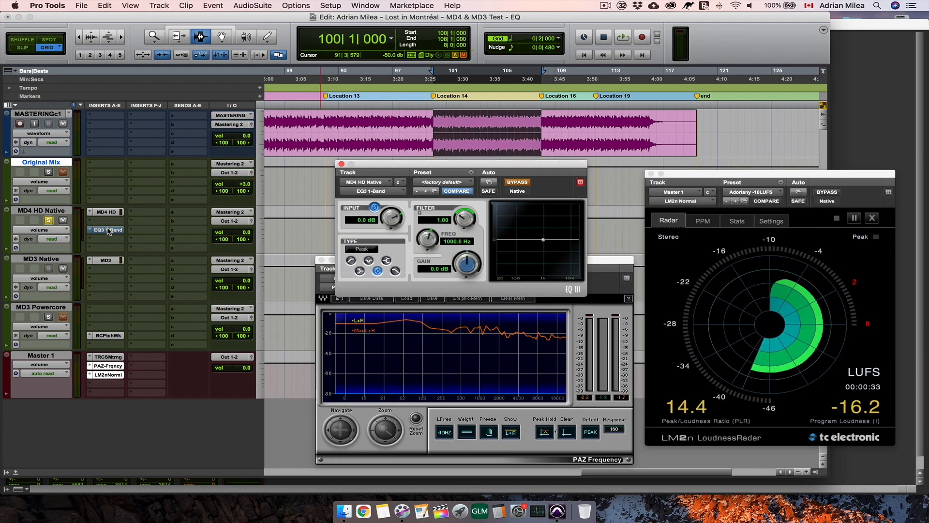
pyautogui.click(341, 164)
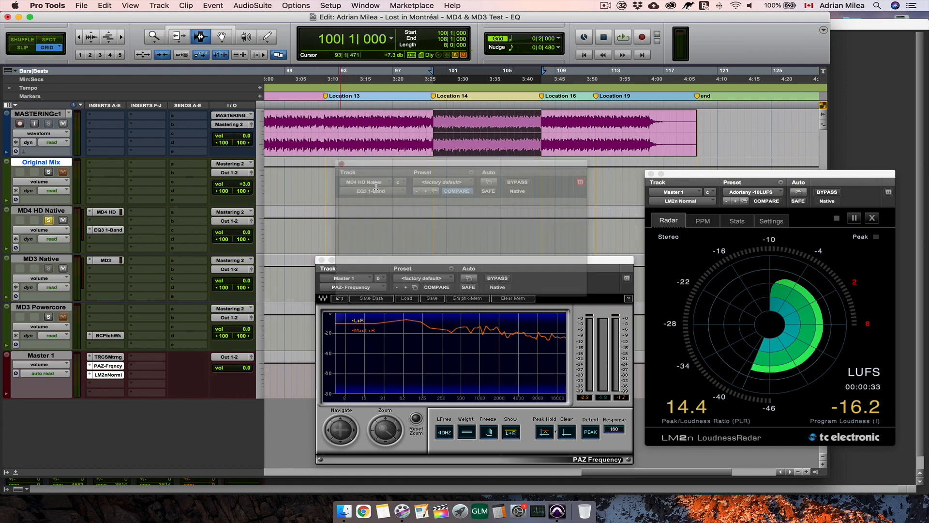
pyautogui.press('space')
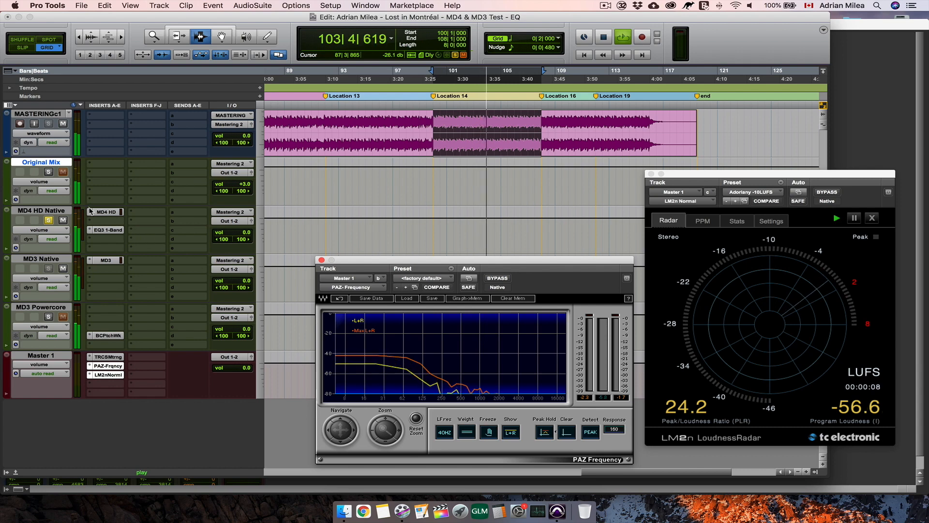
pyautogui.click(108, 230)
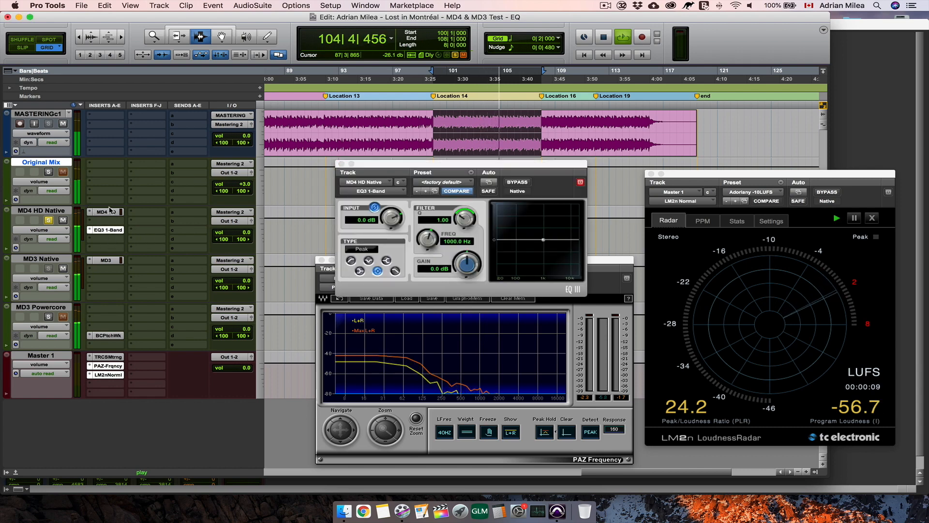
# - During the null test, switch MD4 HD's MID2 band and MD3's HI MID band off and back on to hear the difference, and stop playback
pyautogui.click(105, 212)
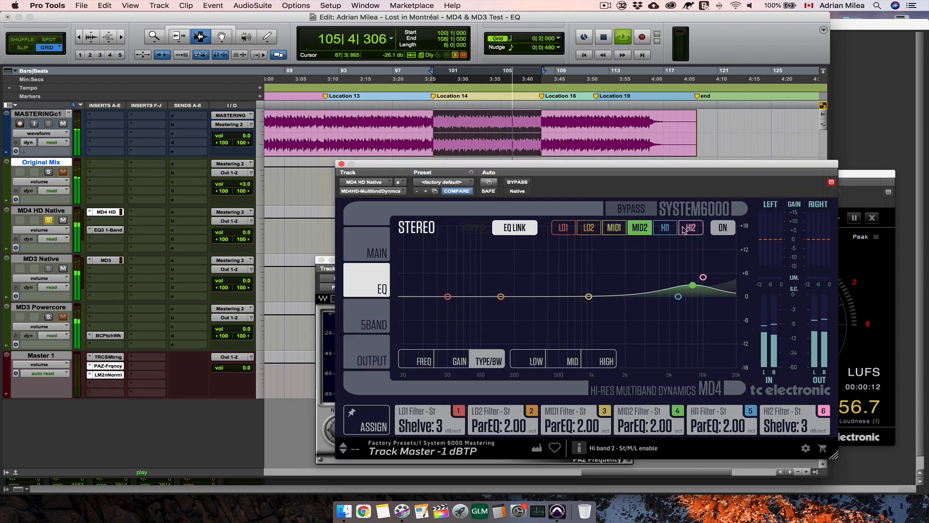
pyautogui.click(643, 231)
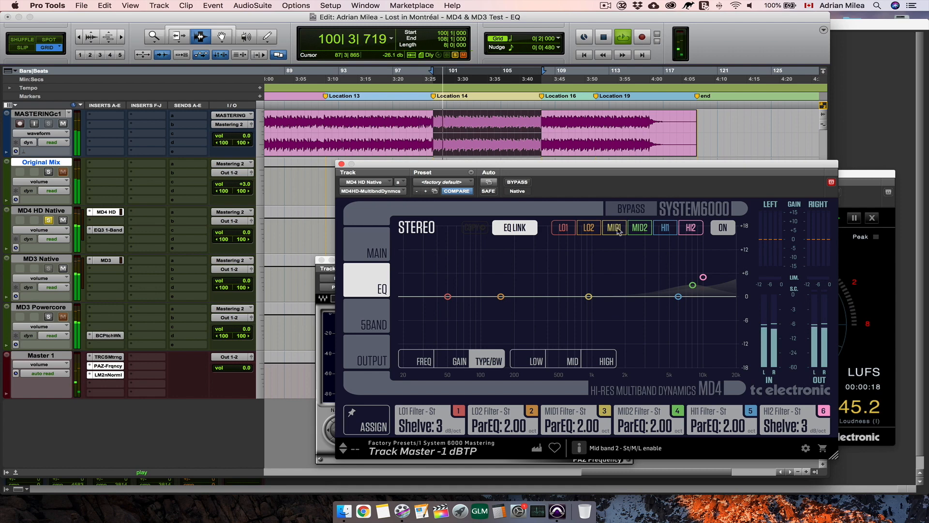
pyautogui.click(109, 261)
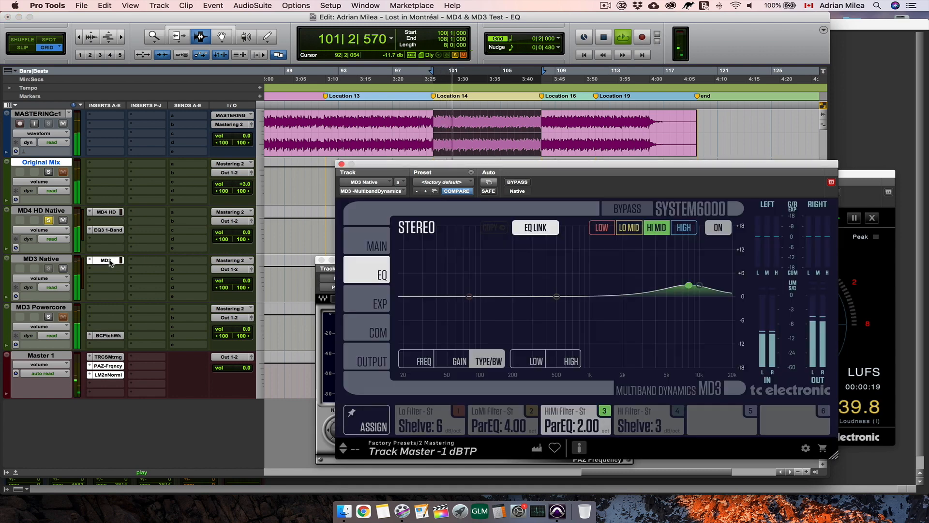
pyautogui.click(661, 232)
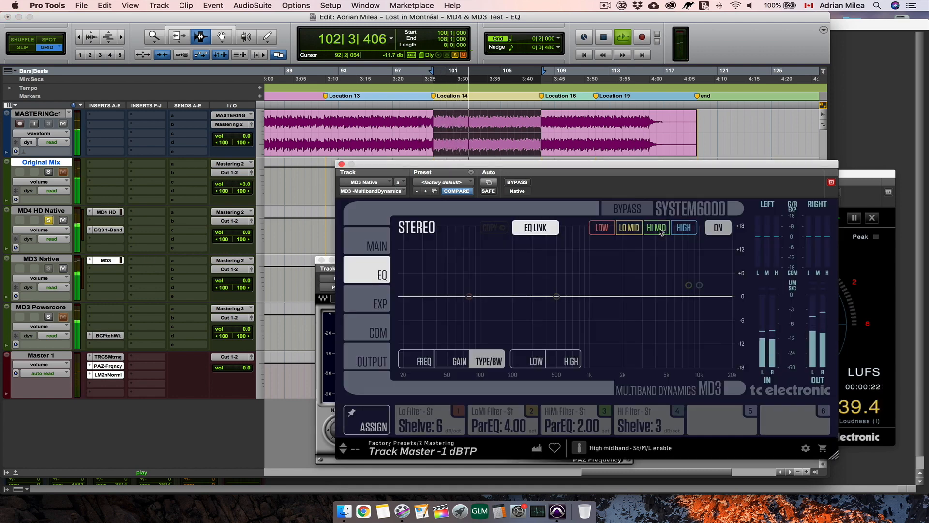
pyautogui.click(662, 232)
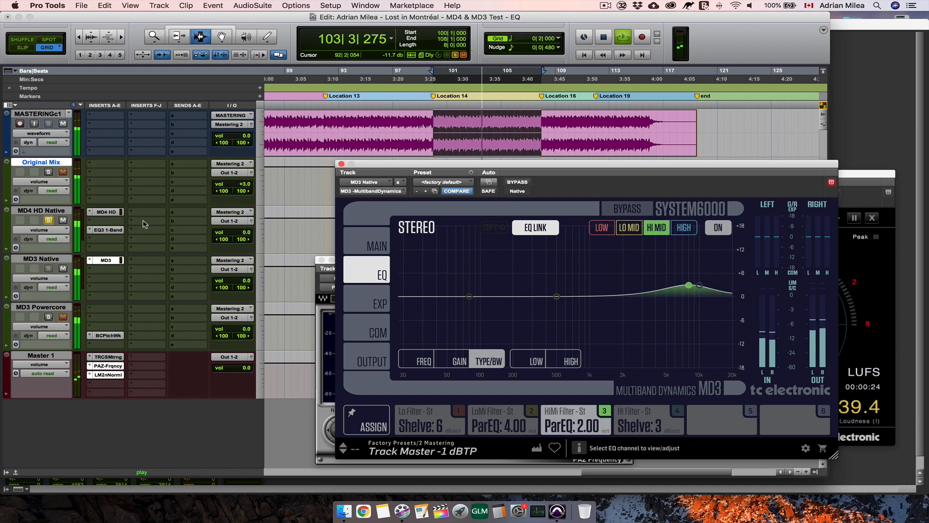
pyautogui.click(107, 212)
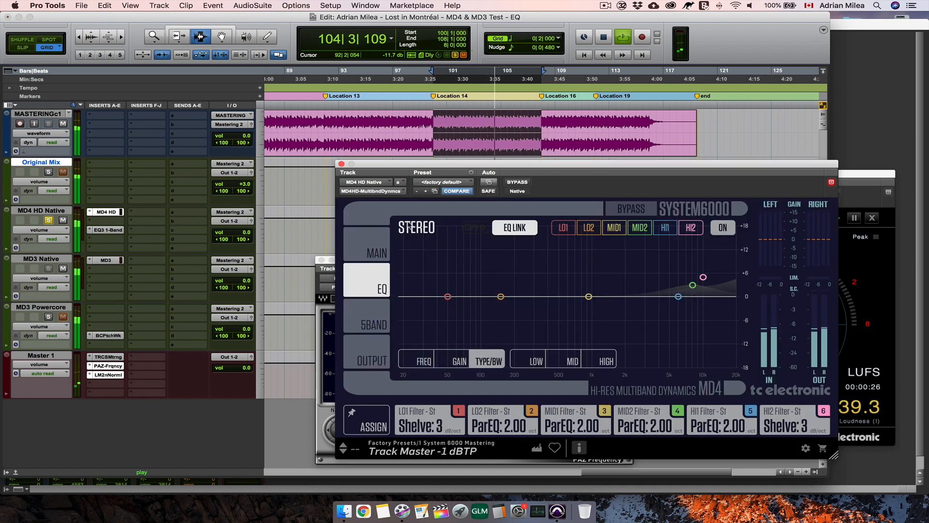
pyautogui.click(640, 231)
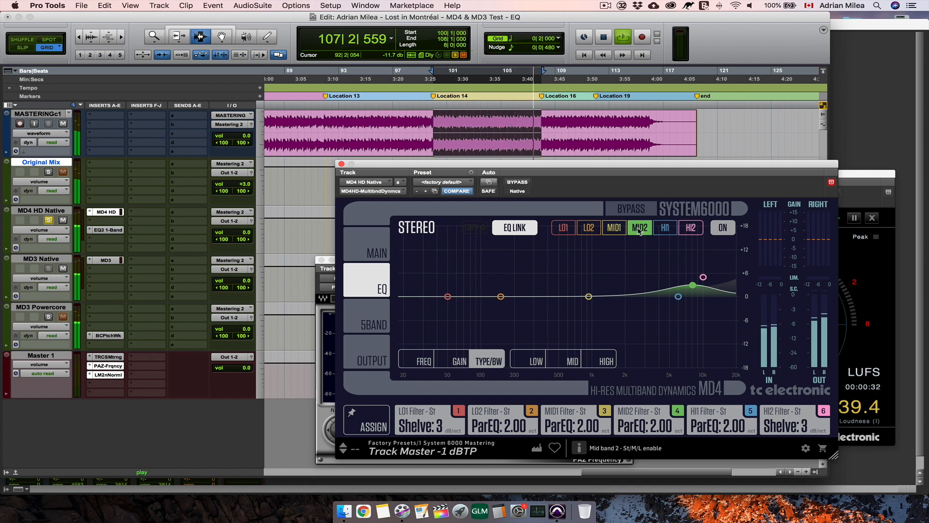
pyautogui.press('space')
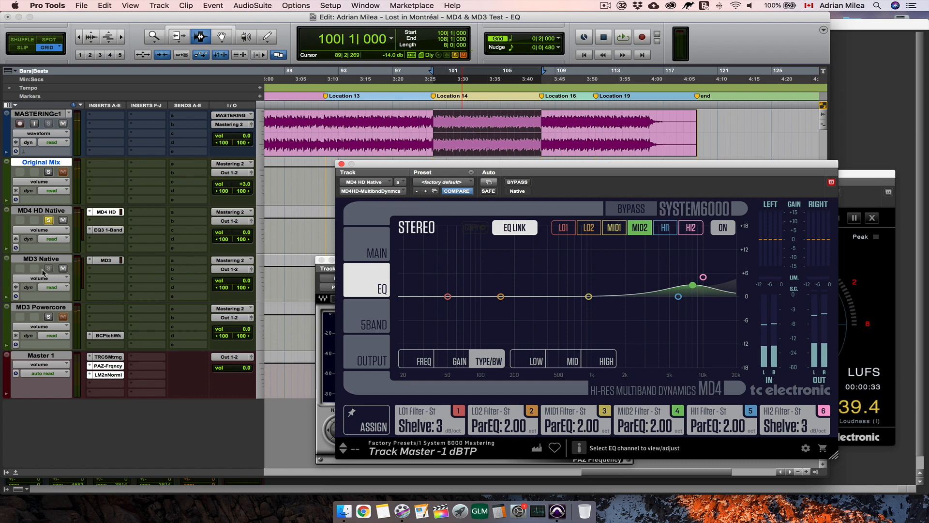
pyautogui.click(48, 221)
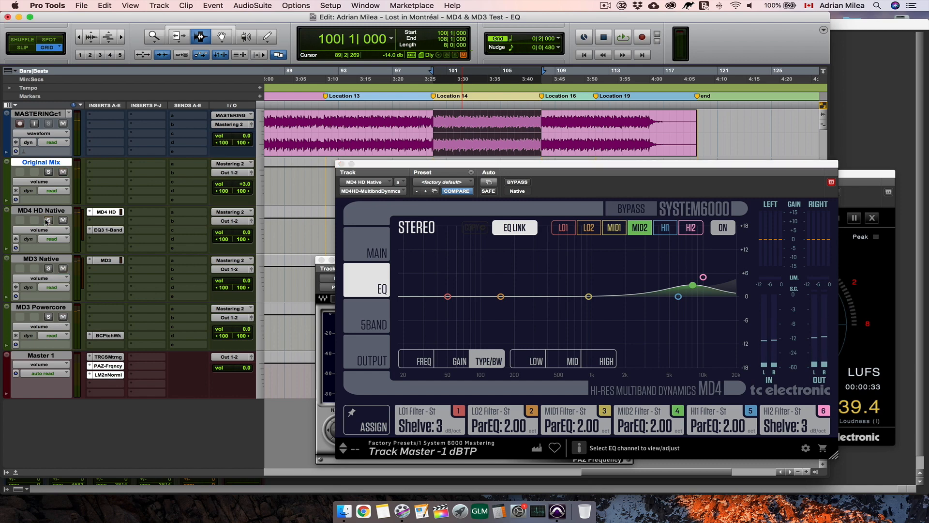
# - Solo the MD3 Powercore track and open the EQ of the MD3 Multiband Dynamics plug-in hosted in its PatchWork insert, showing Mid2's frequency
pyautogui.click(106, 213)
pyautogui.click(47, 316)
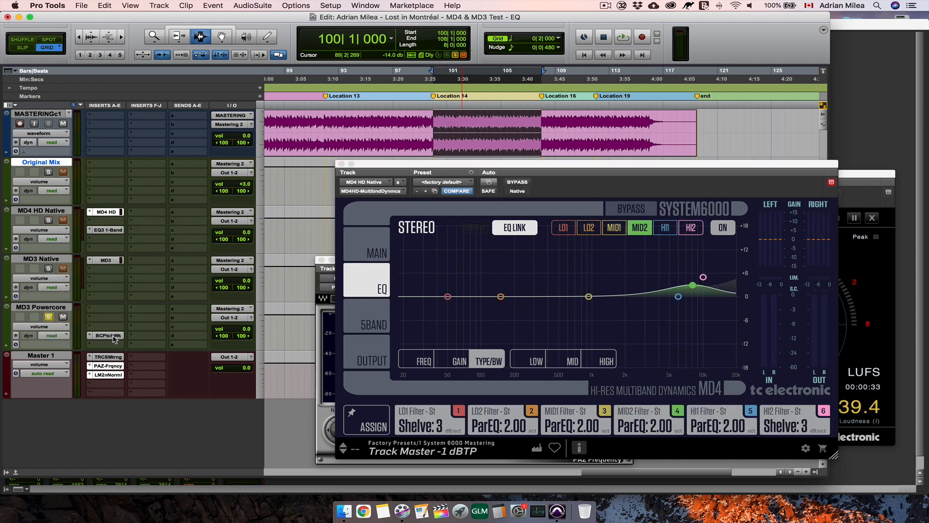
pyautogui.click(109, 335)
pyautogui.click(395, 266)
pyautogui.click(396, 269)
pyautogui.click(457, 158)
pyautogui.click(354, 304)
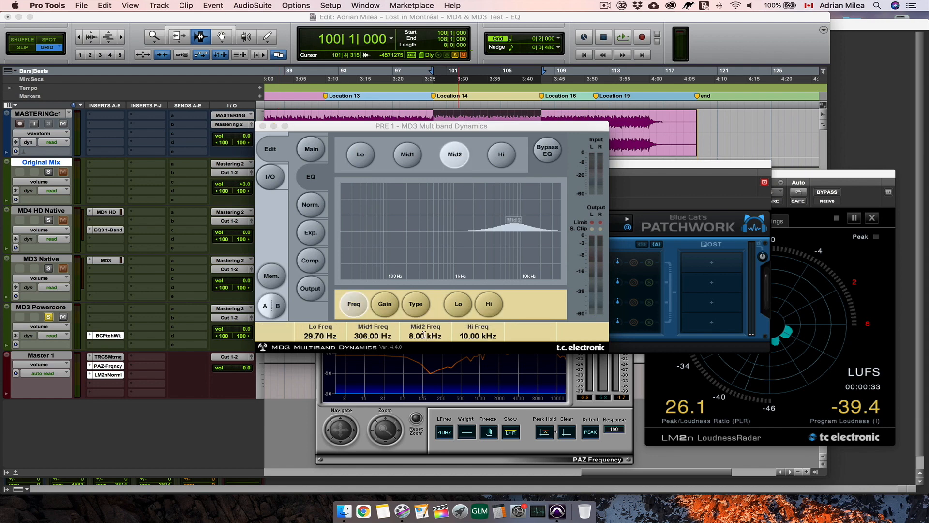
# - Enter the Mid2 EQ frequency in MD3 Powercore's plug-in and show the EQ bands' filter types
pyautogui.click(425, 334)
pyautogui.write('80400')
pyautogui.press('Return')
pyautogui.click(416, 303)
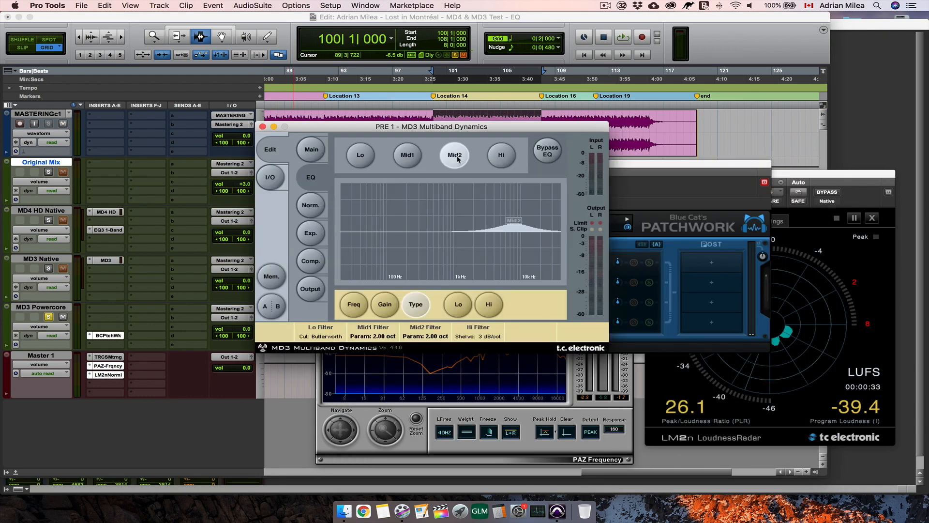
# - Play the selection while switching MD3 Powercore's Mid2 band off and on to hear its effect, leave it on, and stop
pyautogui.press('space')
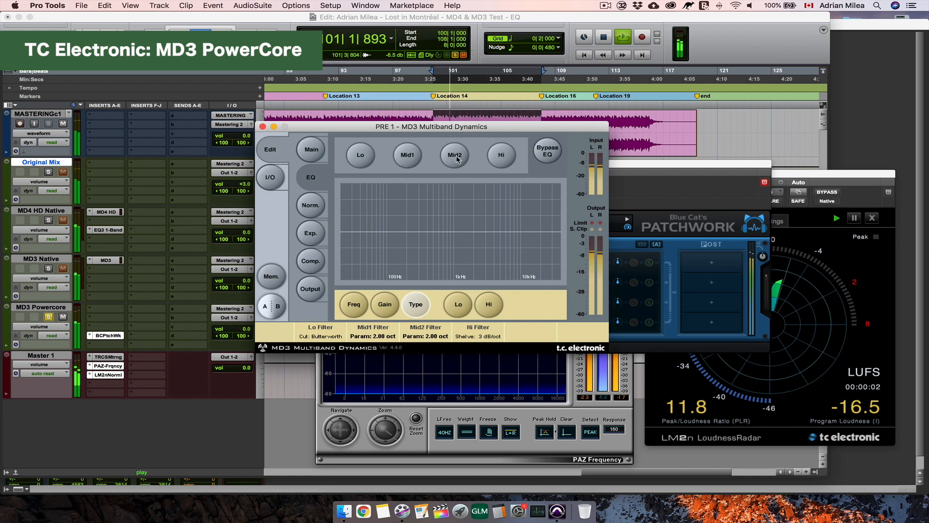
pyautogui.click(455, 155)
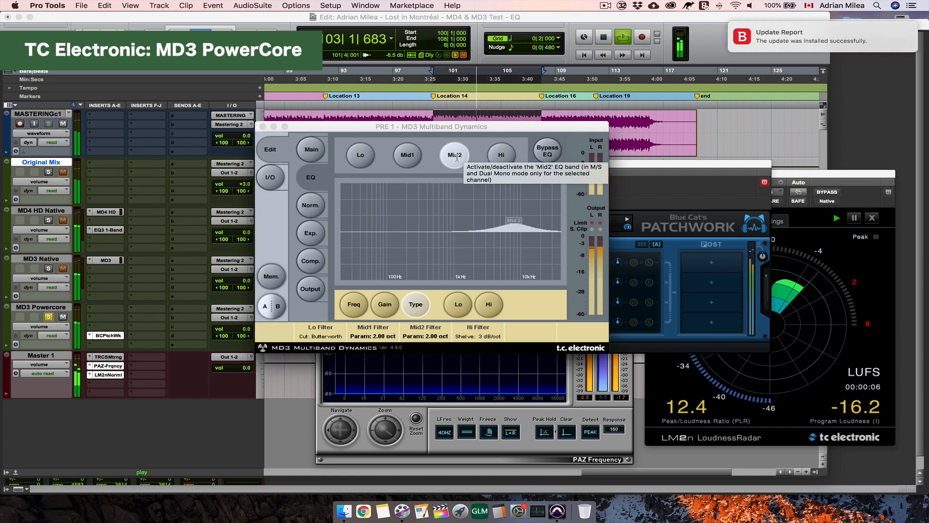
pyautogui.click(457, 157)
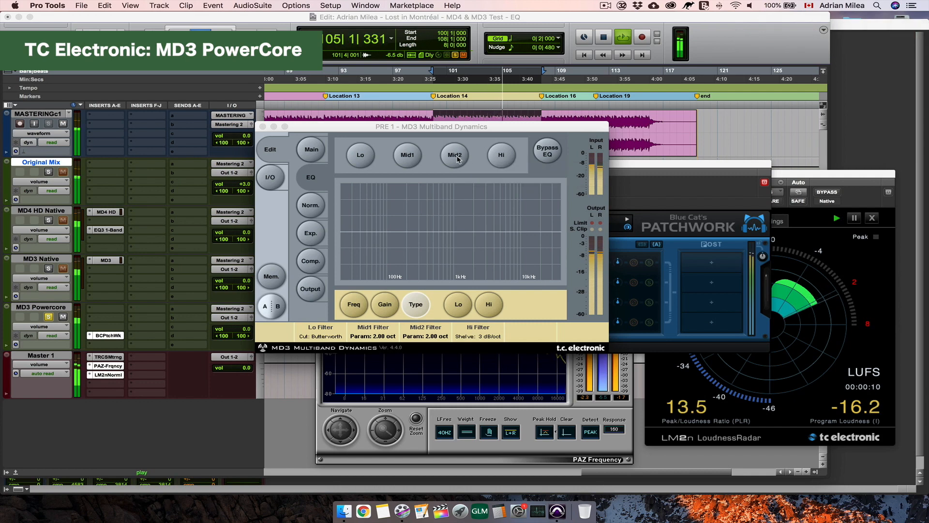
pyautogui.click(458, 158)
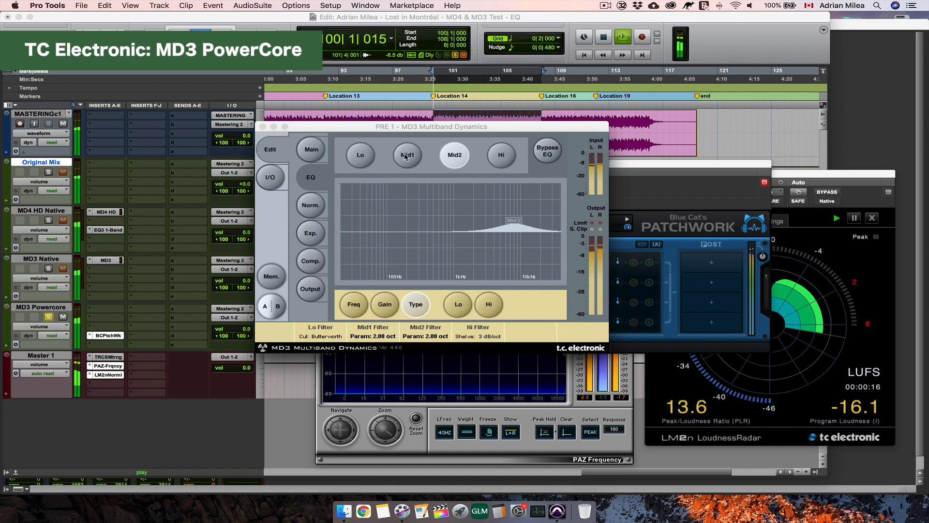
pyautogui.click(435, 125)
pyautogui.press('space')
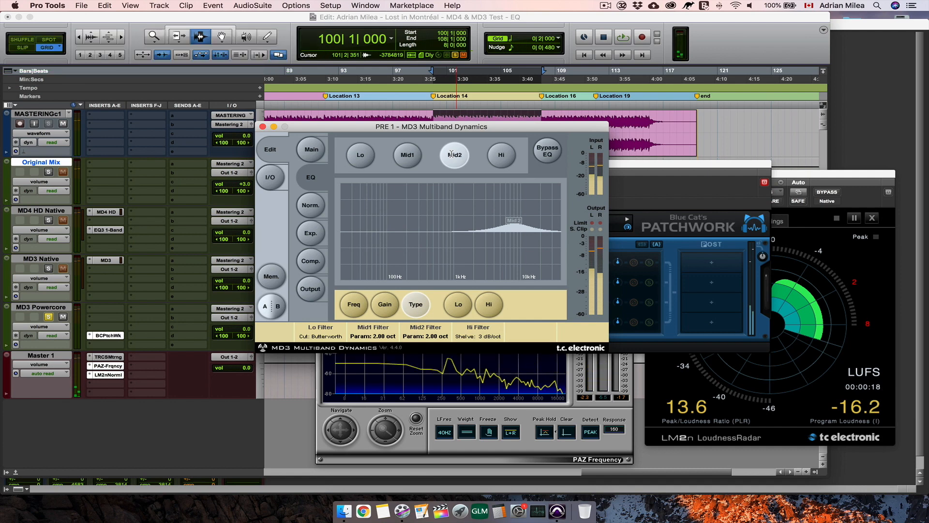
# - Move the MD3 Multiband Dynamics window off the waveform and alternate the solo between MD3 Powercore and MD4 HD Native during playback
pyautogui.moveTo(436, 124); pyautogui.dragTo(472, 148)
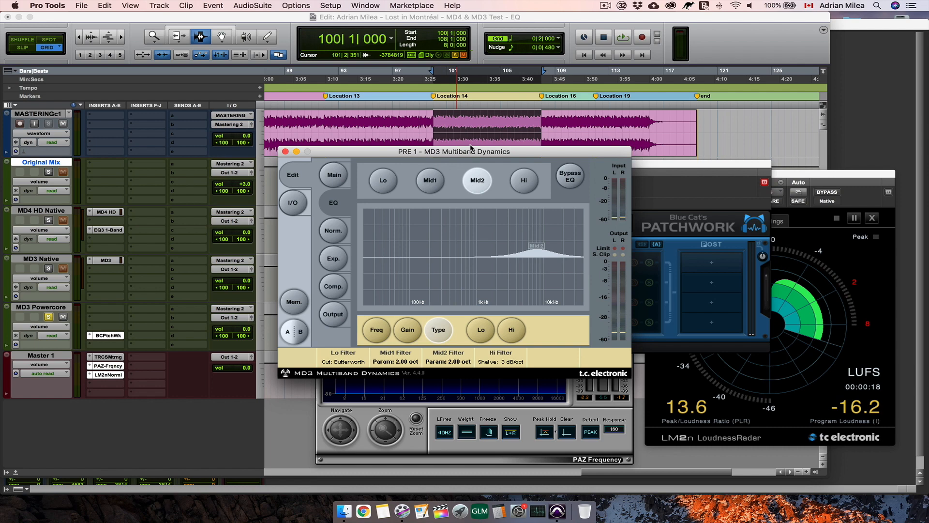
pyautogui.press('space')
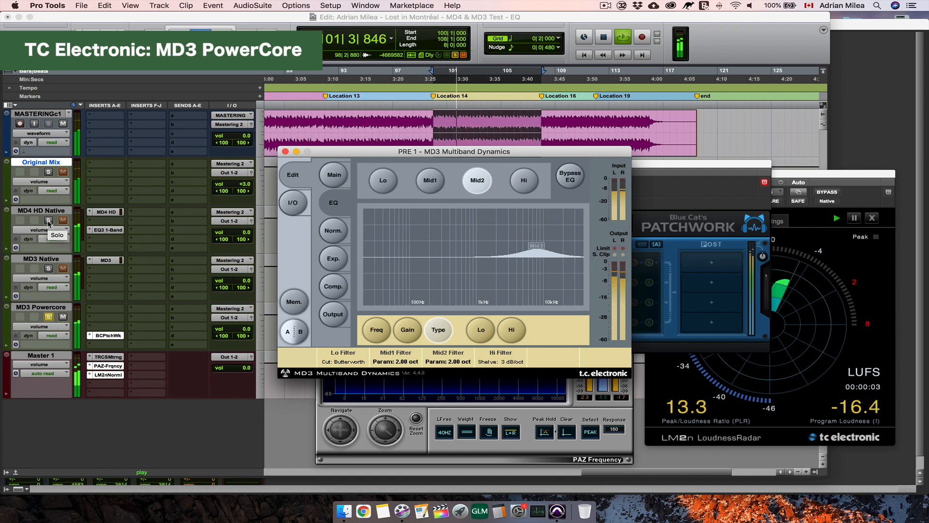
pyautogui.click(49, 220)
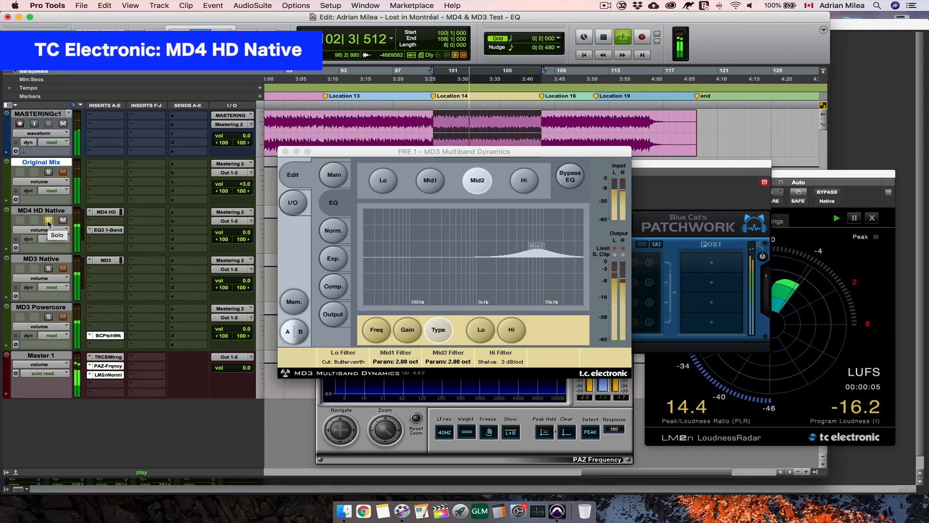
pyautogui.click(48, 317)
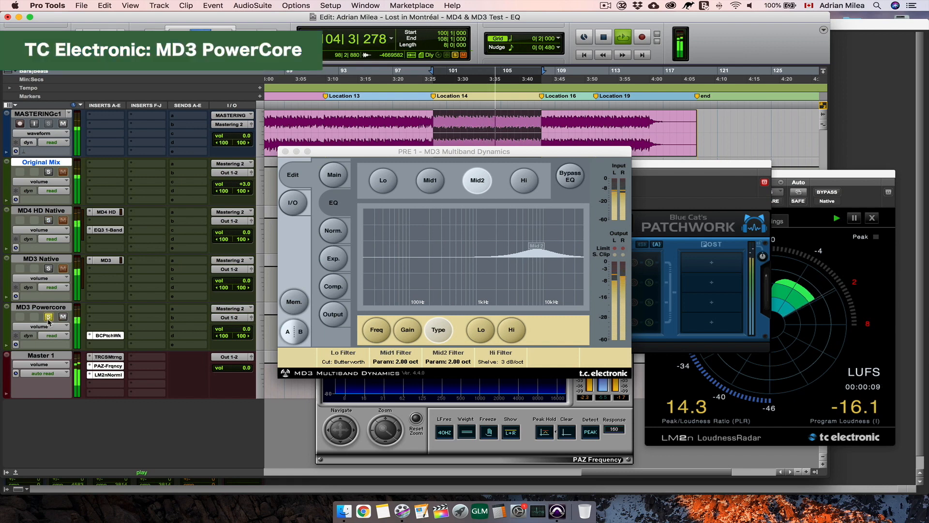
pyautogui.click(48, 221)
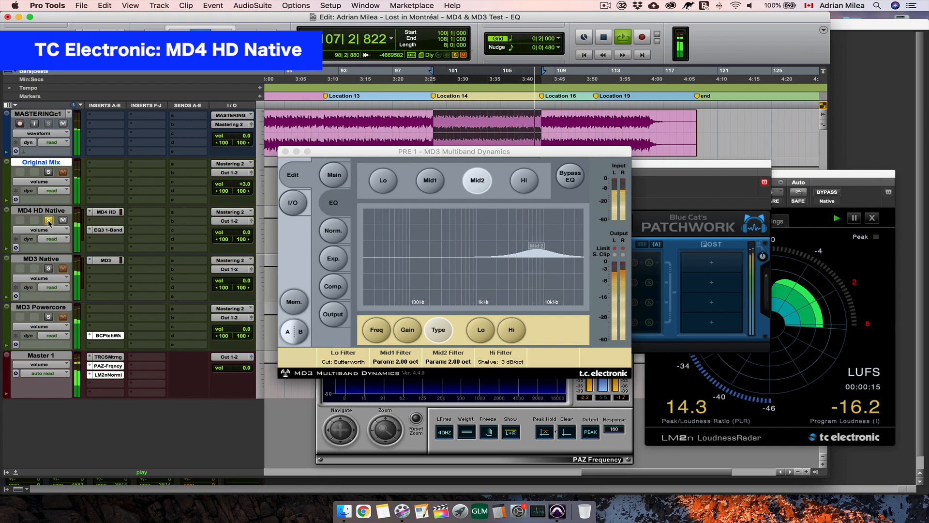
pyautogui.click(49, 317)
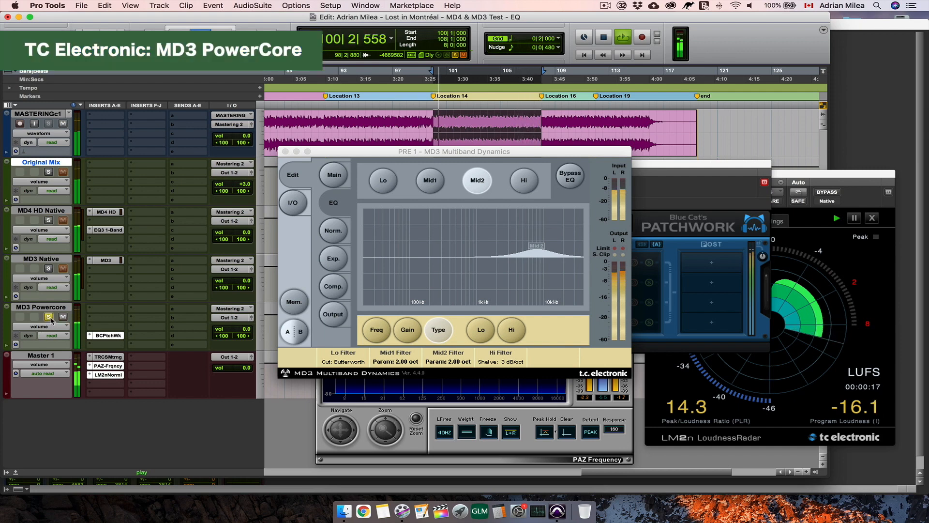
pyautogui.click(49, 220)
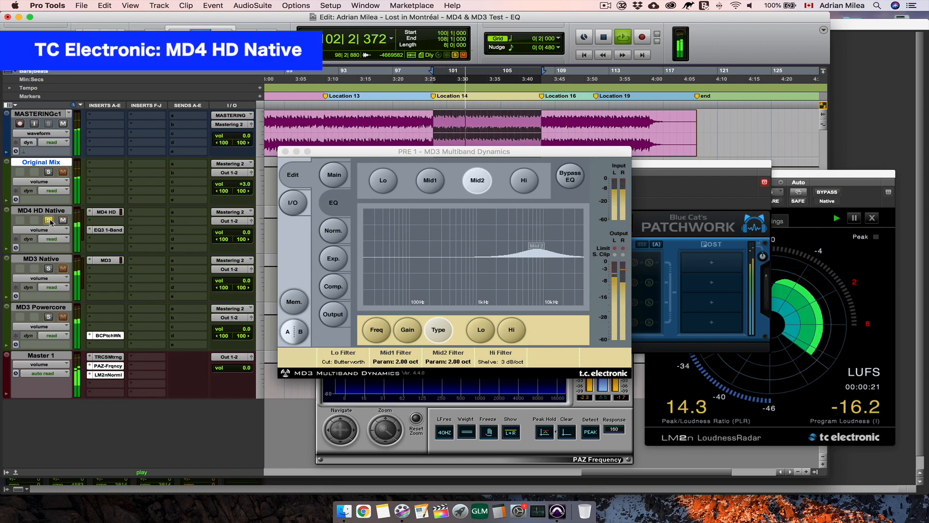
pyautogui.click(49, 317)
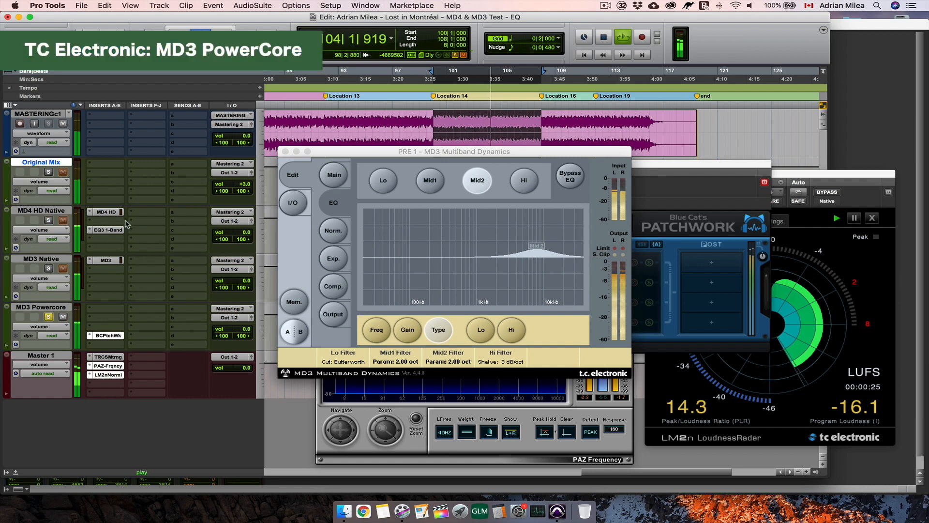
# - Bypass the EQ3 1-Band insert on MD4 HD Native, listen to that track soloed, and stop playback
pyautogui.keyDown('super'); pyautogui.click(110, 231); pyautogui.keyUp('super')
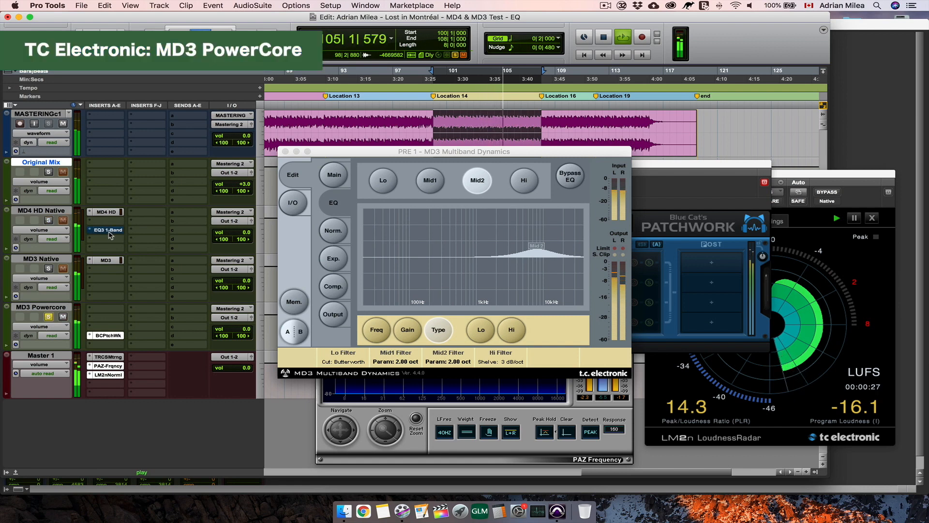
pyautogui.click(48, 220)
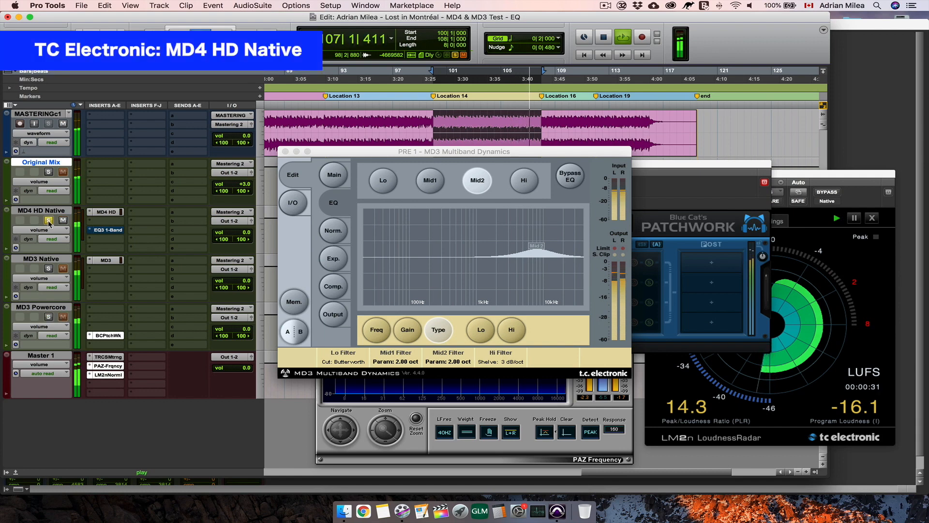
pyautogui.press('space')
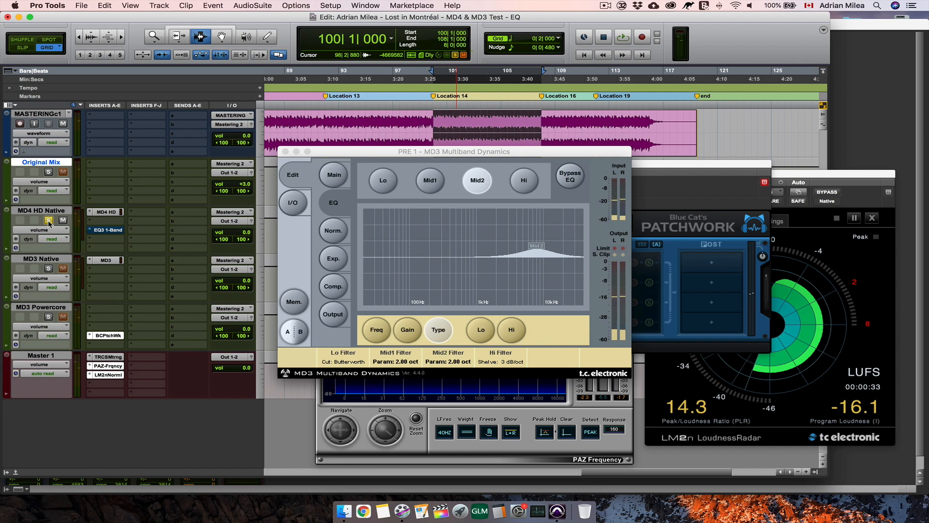
# - Reactivate EQ3 1-Band on MD4 HD Native and play it with MD3 Powercore as a null test, clearing the PAZ Frequency display
pyautogui.keyDown('super'); pyautogui.click(110, 230); pyautogui.keyUp('super')
pyautogui.moveTo(347, 149); pyautogui.dragTo(513, 87)
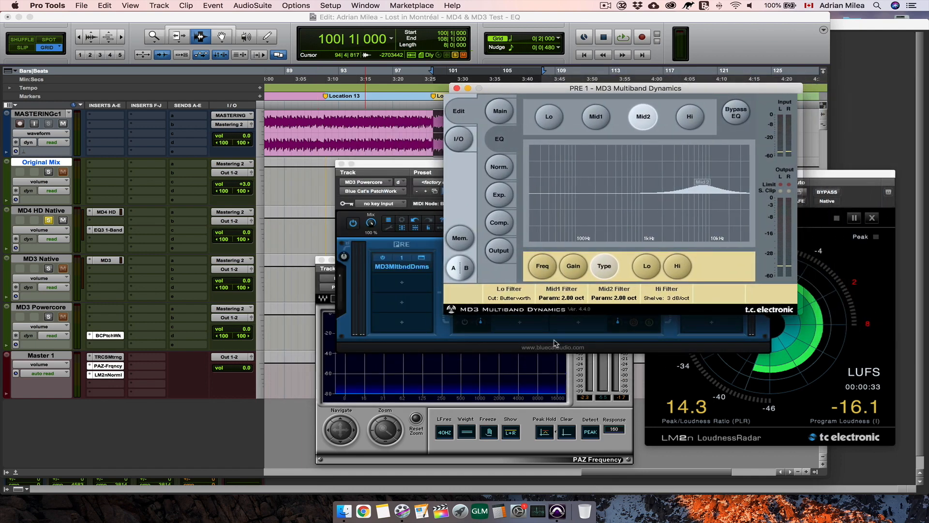
pyautogui.click(580, 391)
pyautogui.press('space')
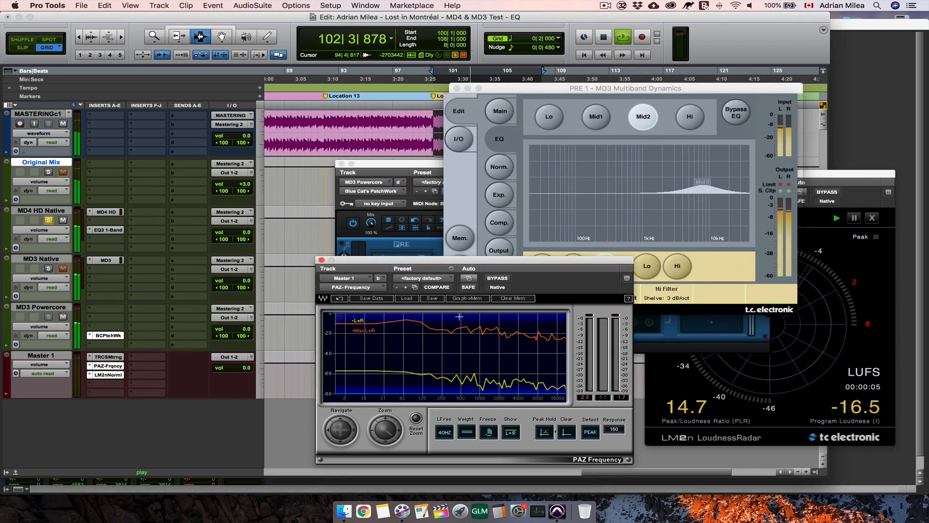
pyautogui.click(507, 299)
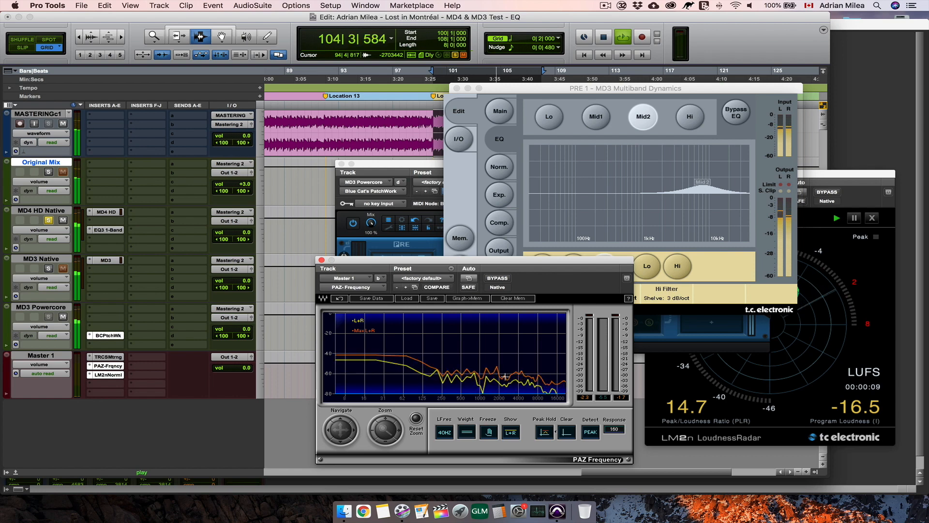
# - Mute MD3 Powercore and solo MD3 Native with MD4 HD Native to compare the null test, then stop playback
pyautogui.click(63, 317)
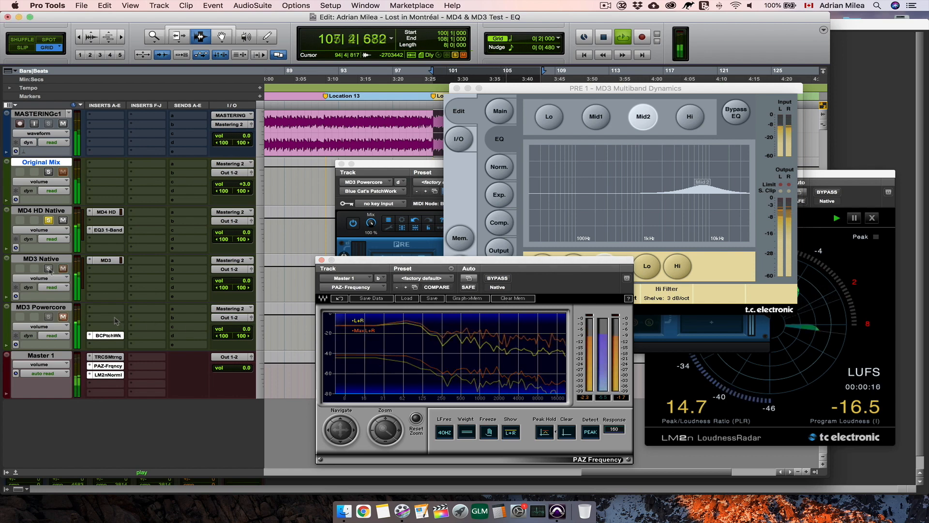
pyautogui.keyDown('super'); pyautogui.click(48, 268); pyautogui.keyUp('super')
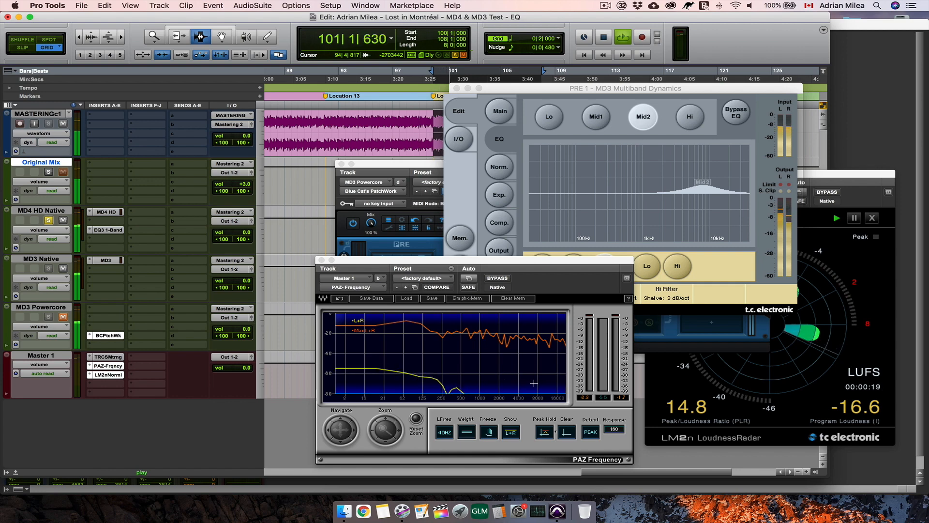
pyautogui.keyDown('super'); pyautogui.click(50, 269); pyautogui.keyUp('super')
pyautogui.press('space')
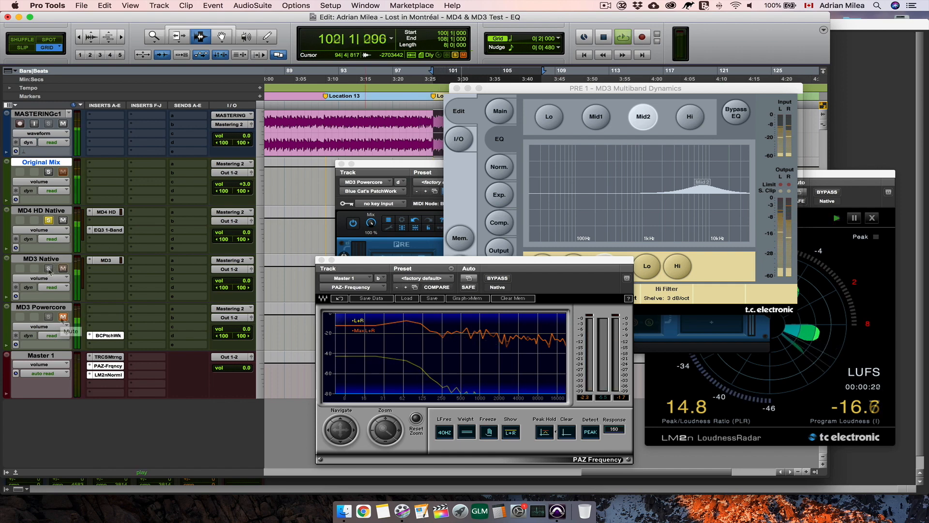
# - In MD4 HD's EQ, switch the MID2 band off and the HI2 band on, and check the frequency and type/bandwidth settings
pyautogui.click(107, 213)
pyautogui.click(642, 231)
pyautogui.click(690, 228)
pyautogui.click(424, 361)
pyautogui.click(491, 362)
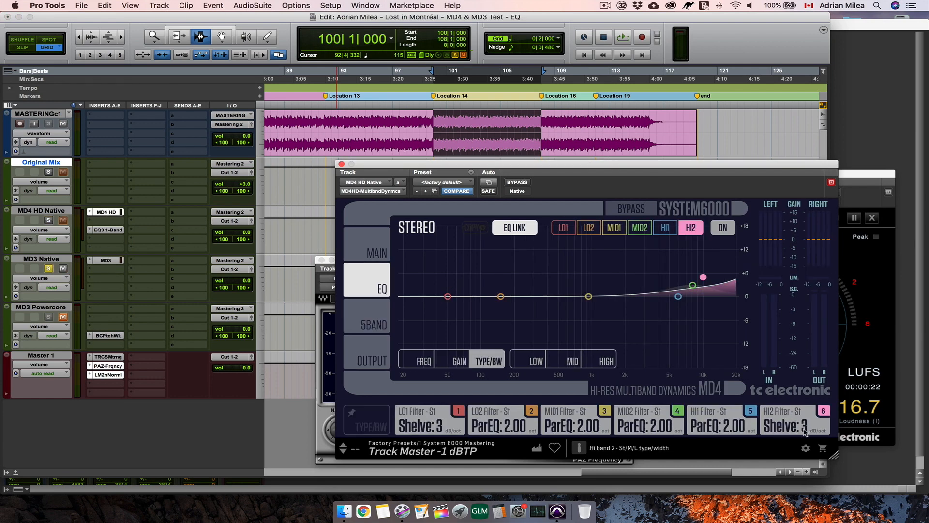
# - Open MD3 Native's EQ and set the HIGH band's gain to 5.0 dB
pyautogui.click(107, 261)
pyautogui.click(458, 361)
pyautogui.moveTo(633, 435); pyautogui.dragTo(633, 425)
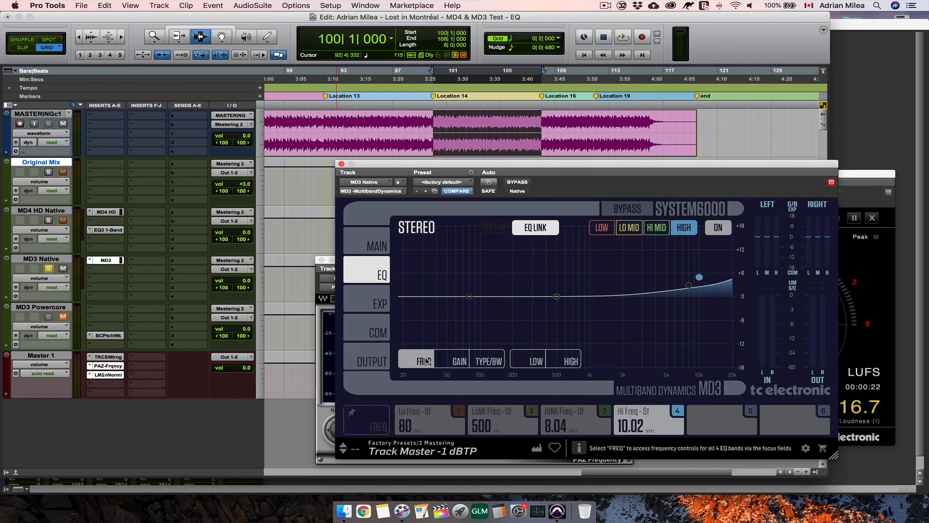
# - Check MD4 HD's EQ gains and frequencies, solo its track, and play the selection with the HI2 band off and back on, then stop
pyautogui.click(107, 213)
pyautogui.click(458, 361)
pyautogui.click(422, 361)
pyautogui.click(48, 220)
pyautogui.click(696, 231)
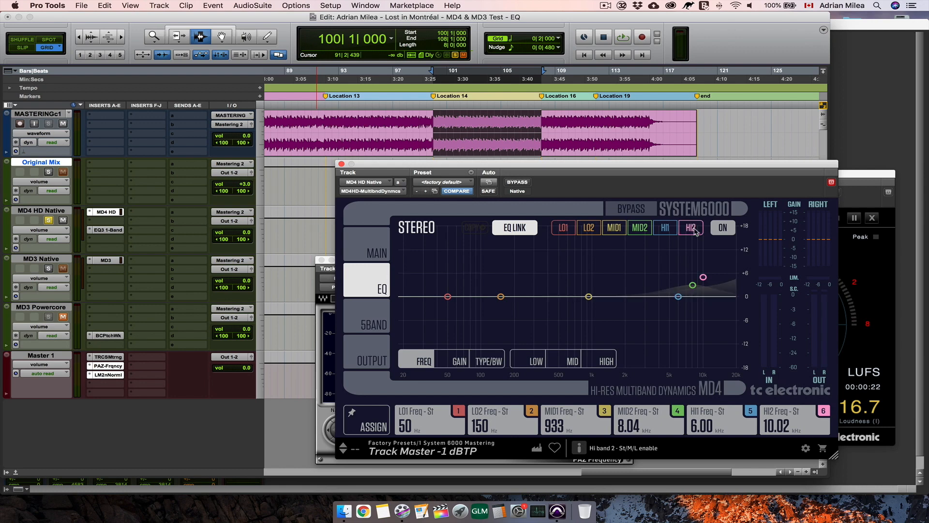
pyautogui.press('space')
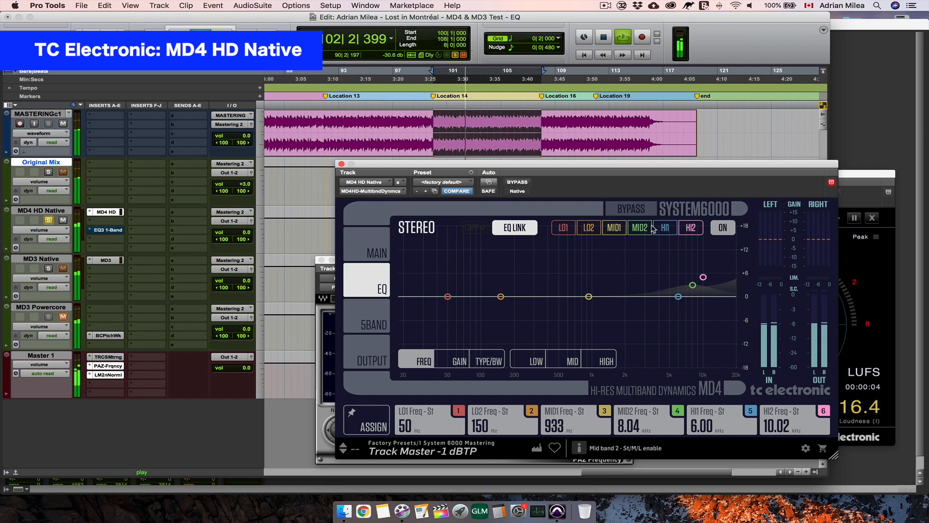
pyautogui.click(691, 228)
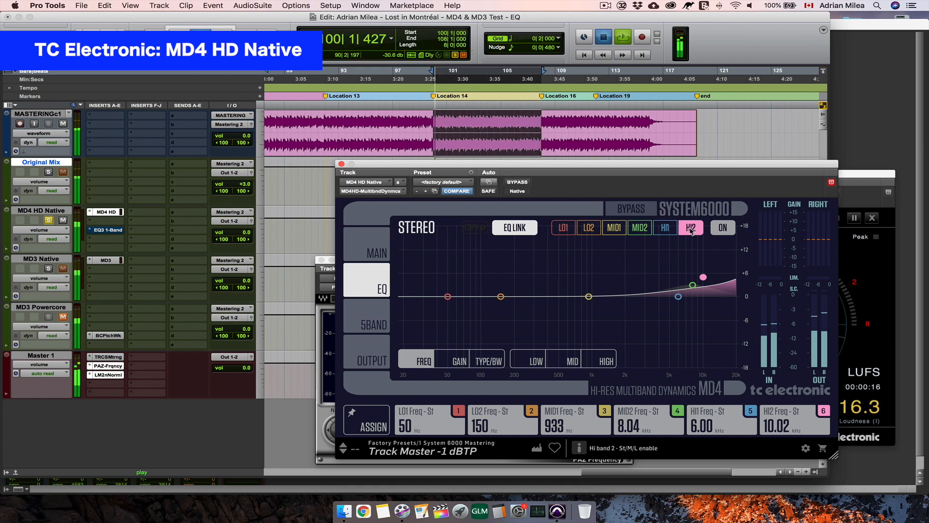
pyautogui.press('space')
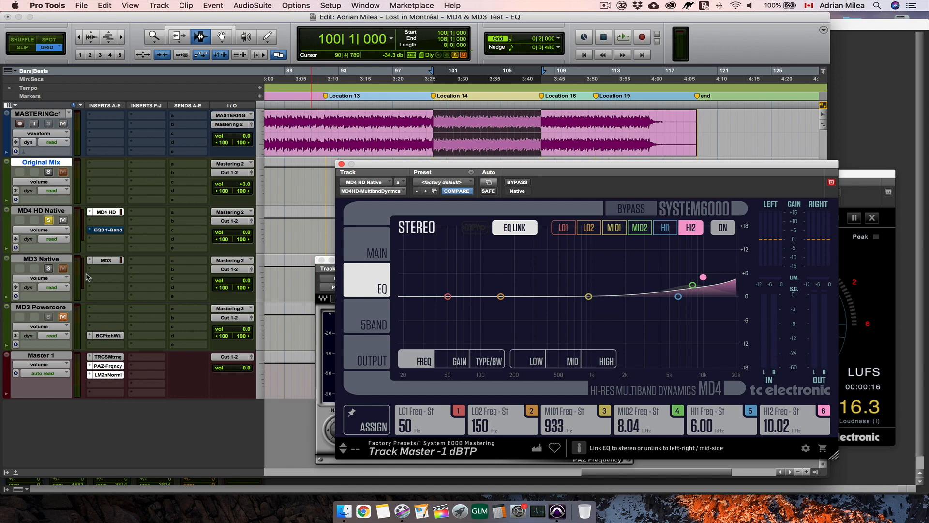
# - Solo MD3 Native, show its EQ gains, and switch the HIGH band on and off during playback to hear its effect, leaving it on
pyautogui.click(48, 268)
pyautogui.click(107, 260)
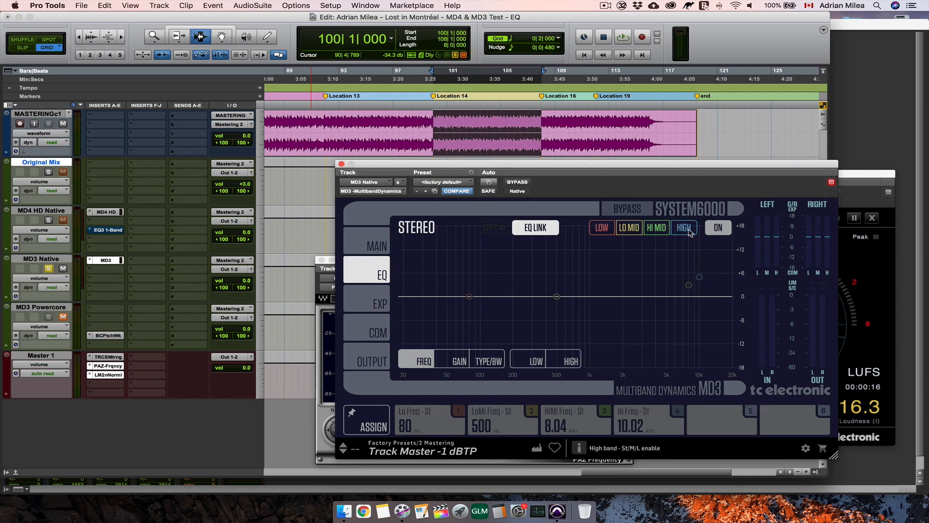
pyautogui.press('space')
pyautogui.click(455, 364)
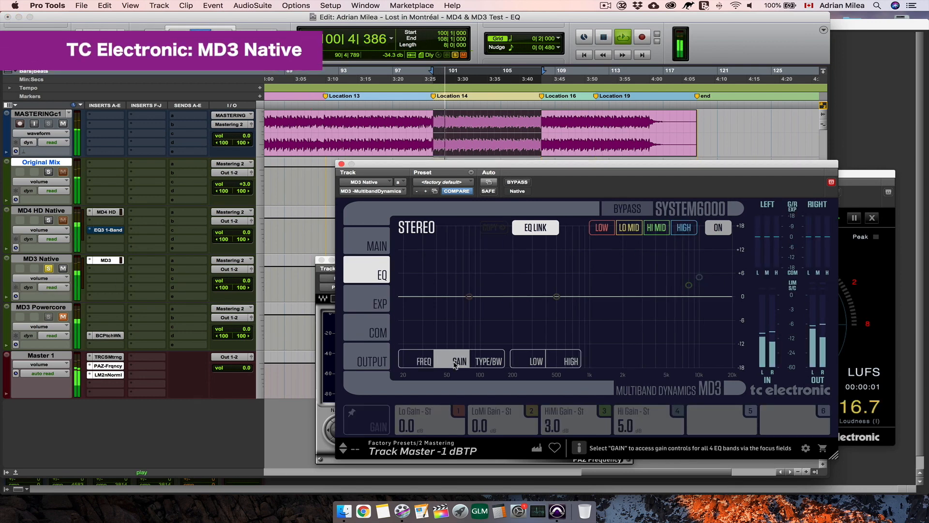
pyautogui.click(684, 229)
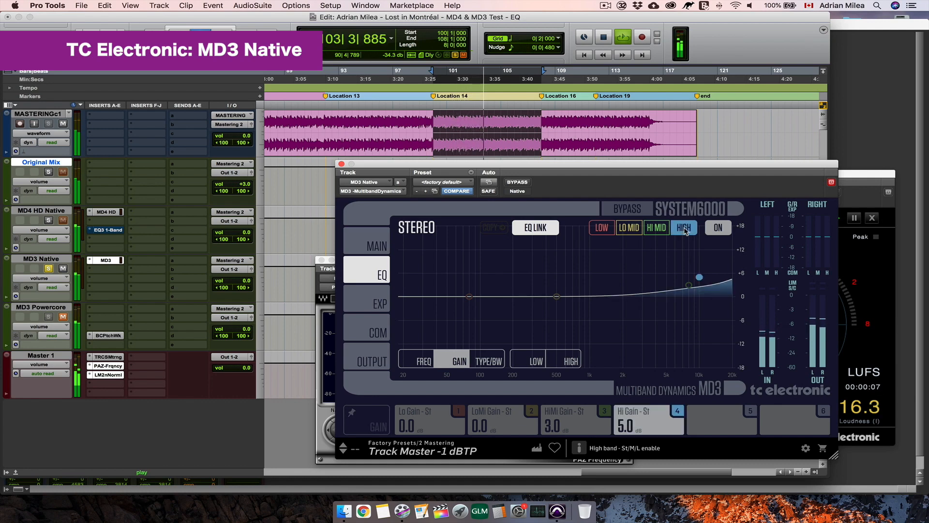
pyautogui.click(684, 230)
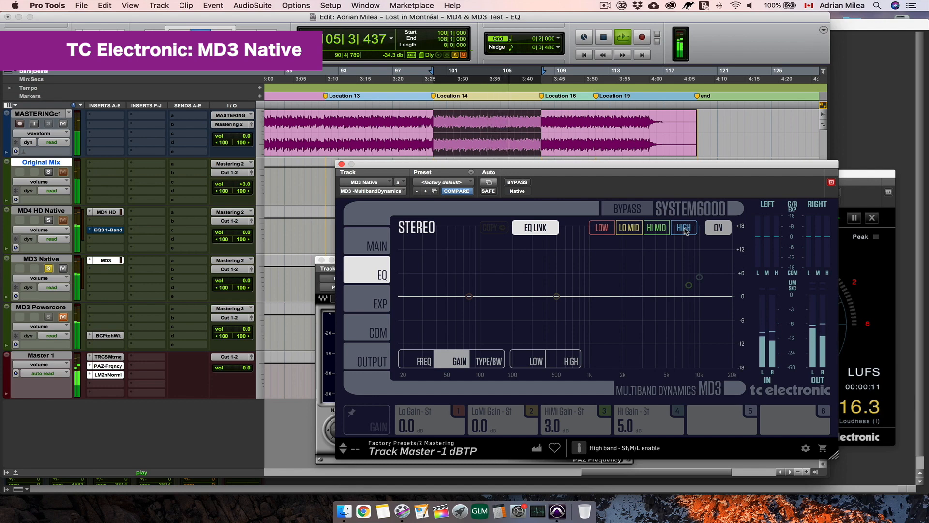
pyautogui.click(684, 229)
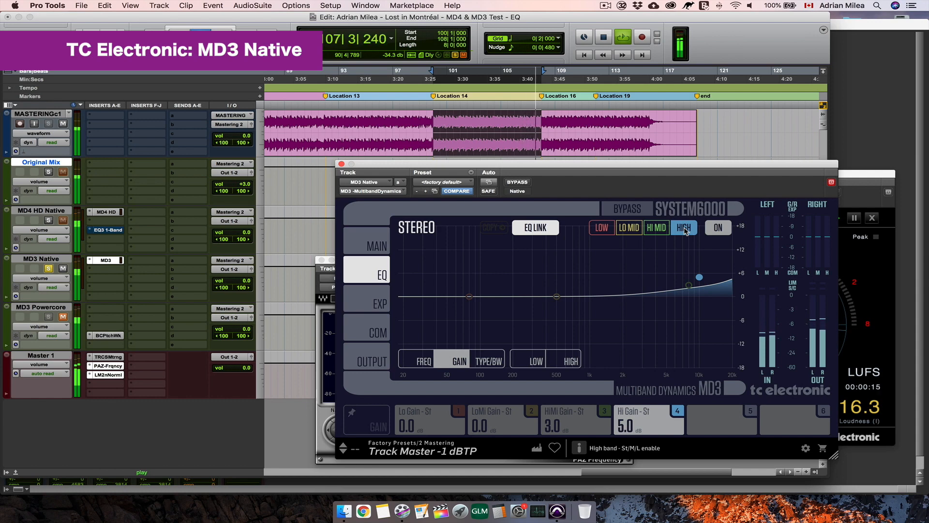
# - Stop playback, solo MD3 Powercore, open its MD3 Multiband Dynamics editor, and check the EQ's gain and filter type settings
pyautogui.press('space')
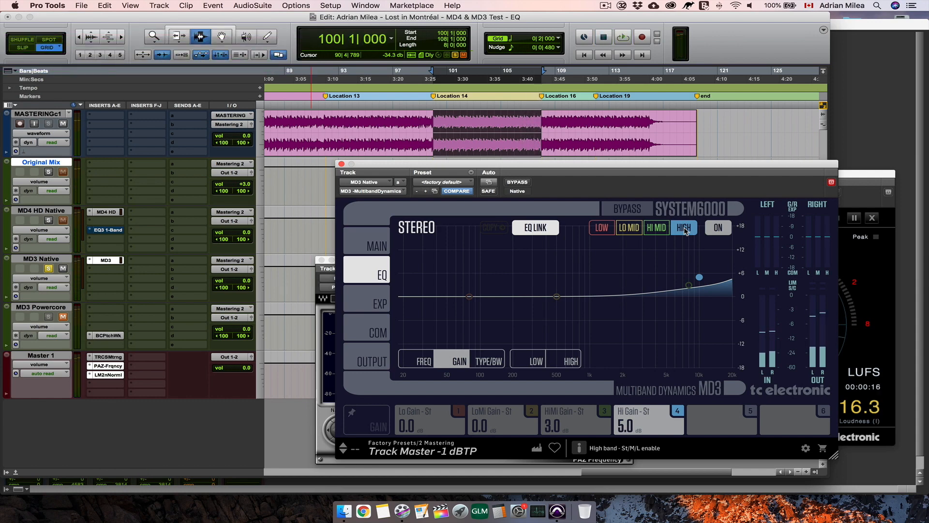
pyautogui.click(49, 317)
pyautogui.click(108, 335)
pyautogui.click(404, 266)
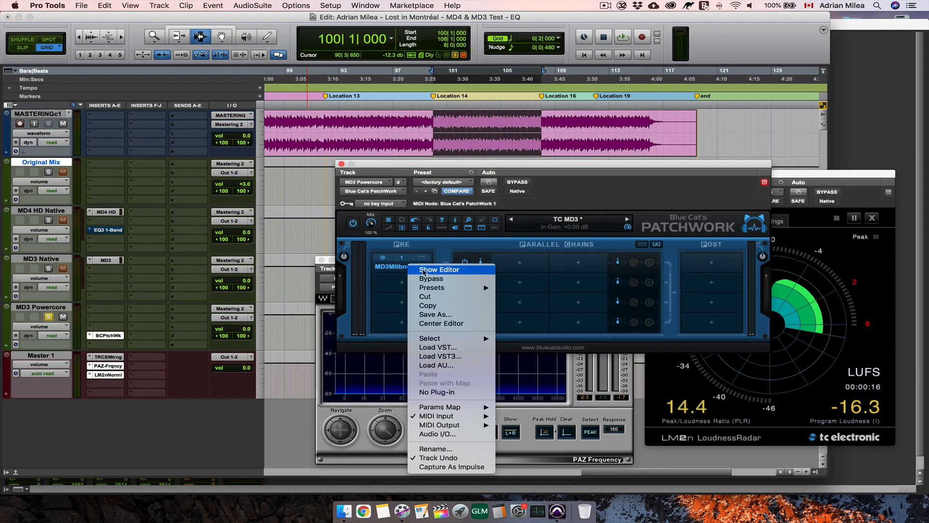
pyautogui.click(426, 272)
pyautogui.click(587, 274)
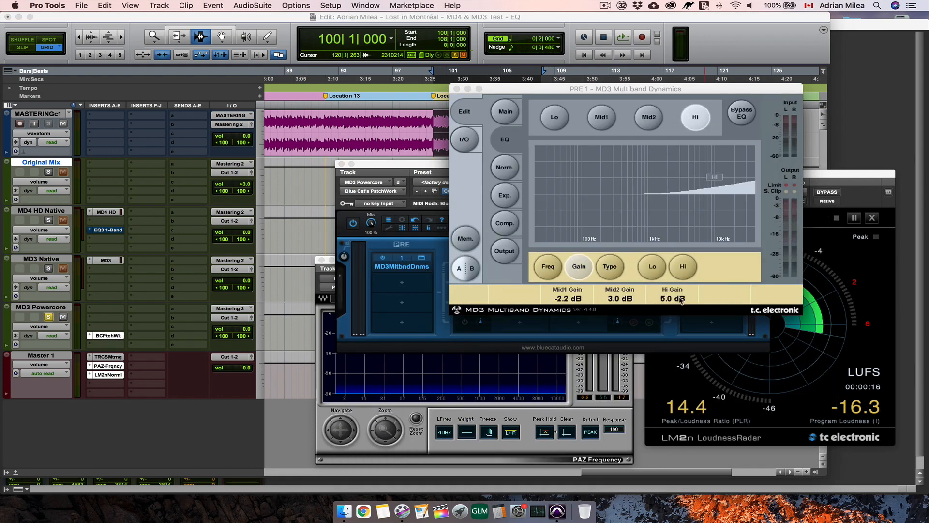
pyautogui.click(610, 267)
# - Play the selection with MD3 PowerCore's Hi band off, switch it on and off to hear its effect, leave it on and stop
pyautogui.click(695, 117)
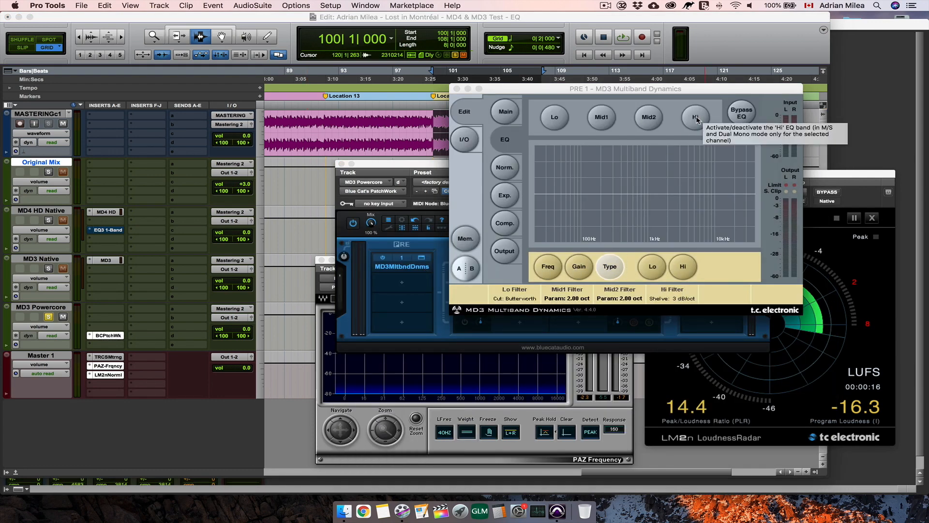
pyautogui.press('space')
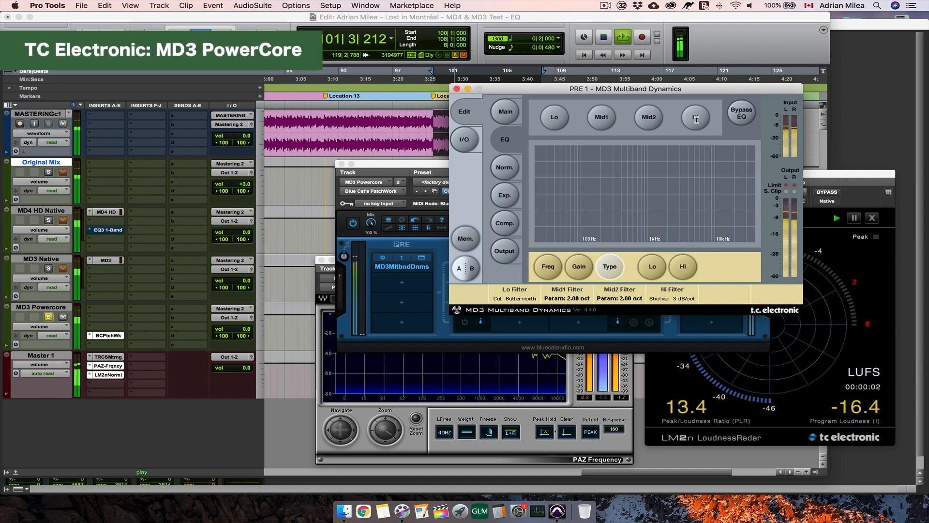
pyautogui.click(696, 118)
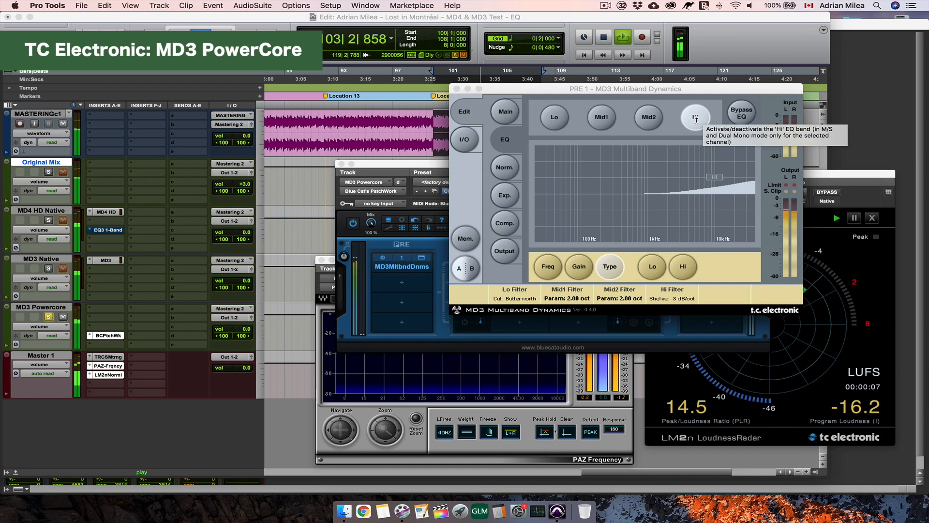
pyautogui.click(696, 118)
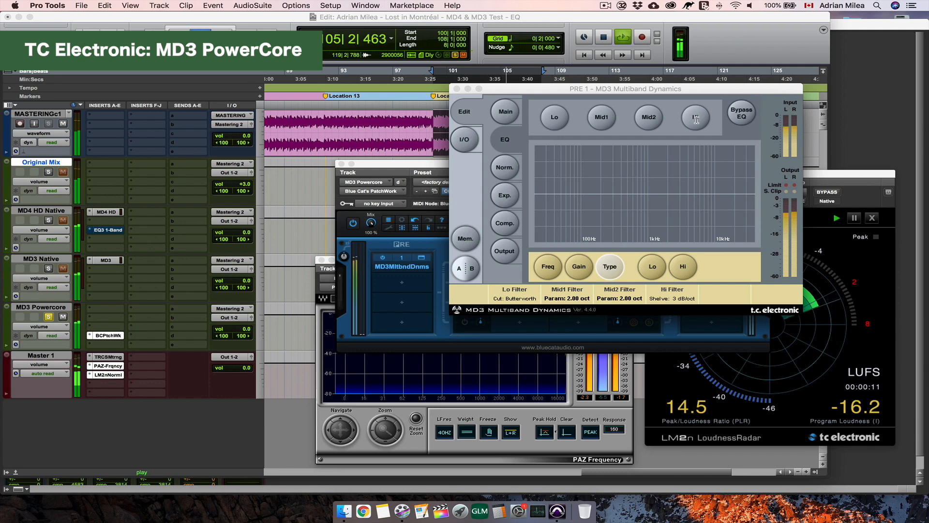
pyautogui.click(696, 118)
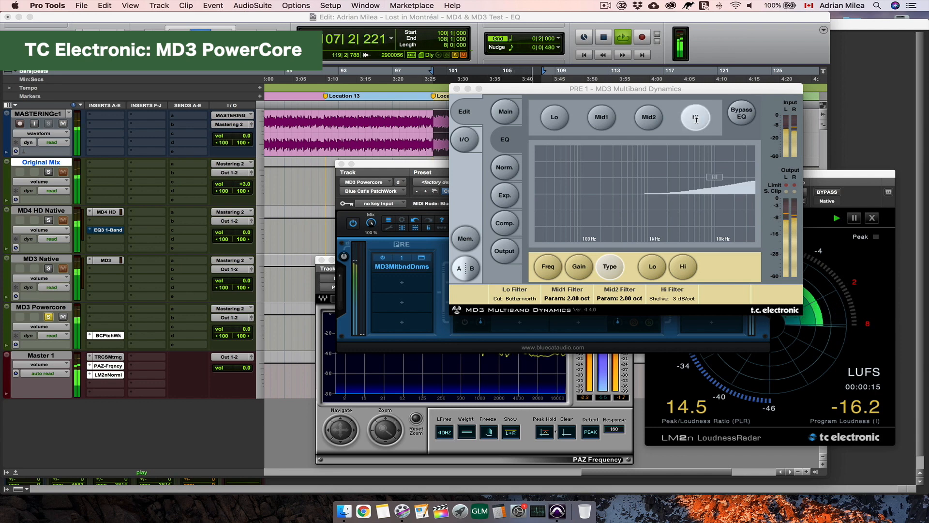
pyautogui.press('space')
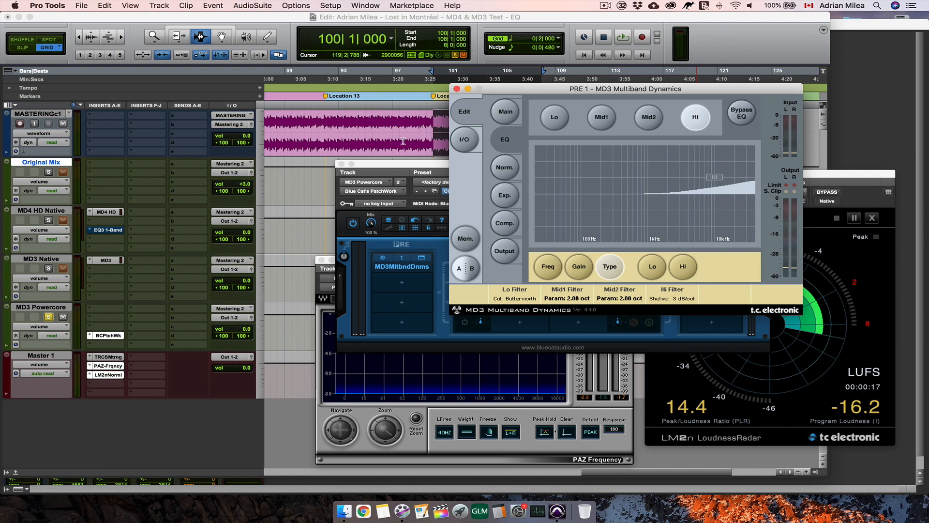
# - Solo MD4 HD Native, start playback, and close the MD3 PowerCore editor and its PatchWork window
pyautogui.click(49, 221)
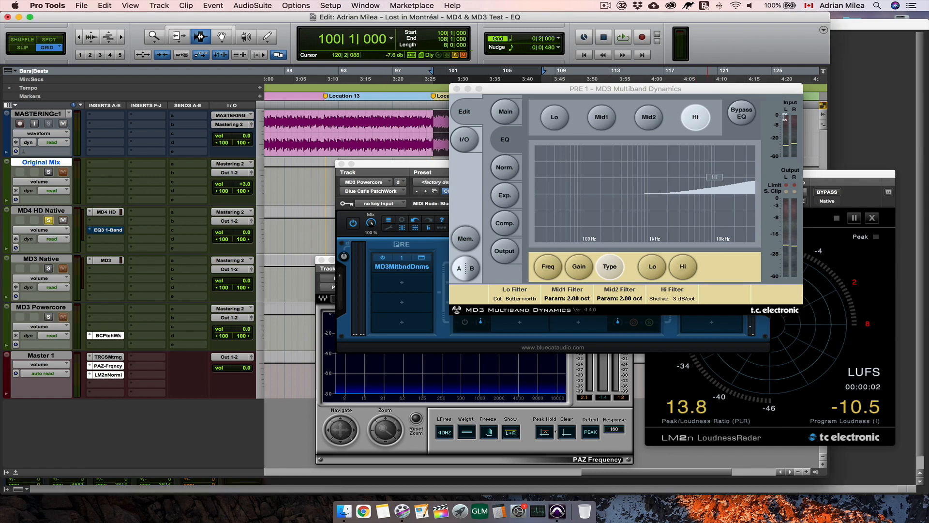
pyautogui.press('space')
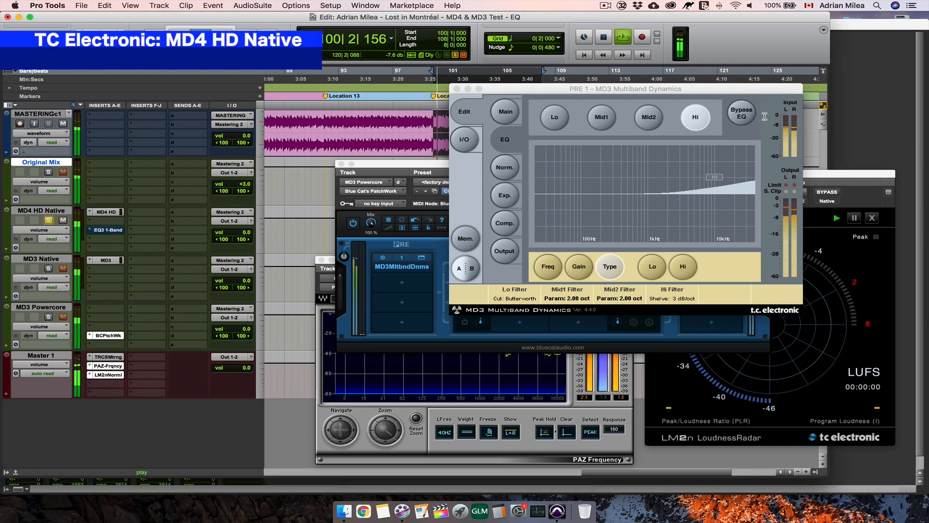
pyautogui.click(457, 89)
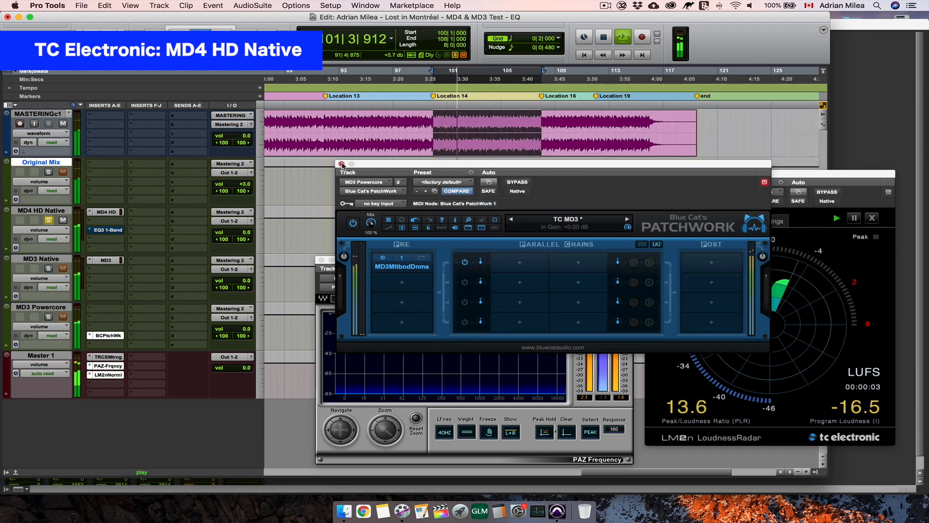
pyautogui.click(341, 164)
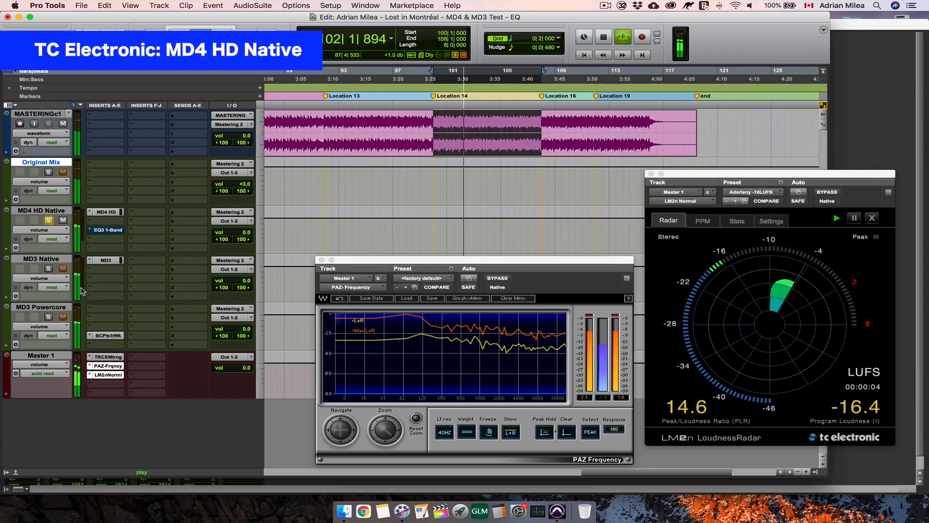
# - Alternate the solo between MD3 Powercore and MD4 HD Native to compare their high boosts by ear, ending on MD4 HD, and stop playback
pyautogui.click(49, 317)
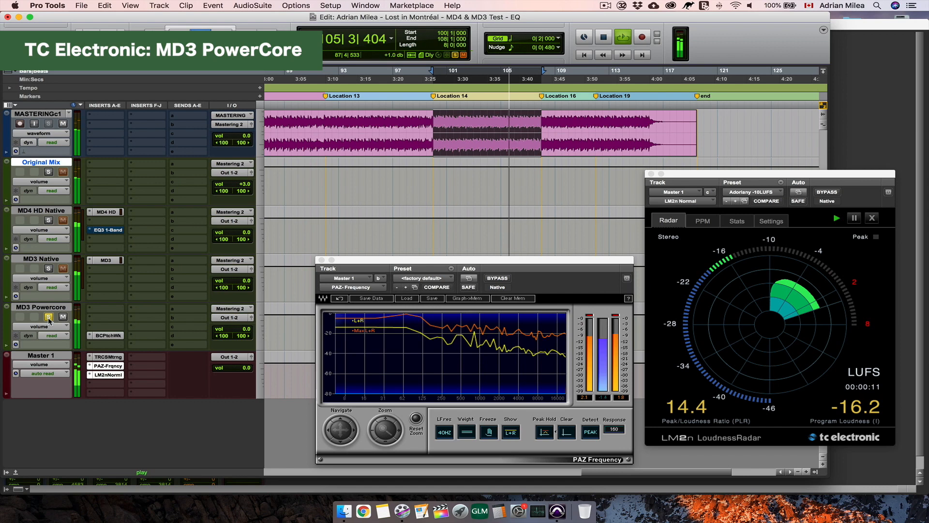
pyautogui.click(49, 221)
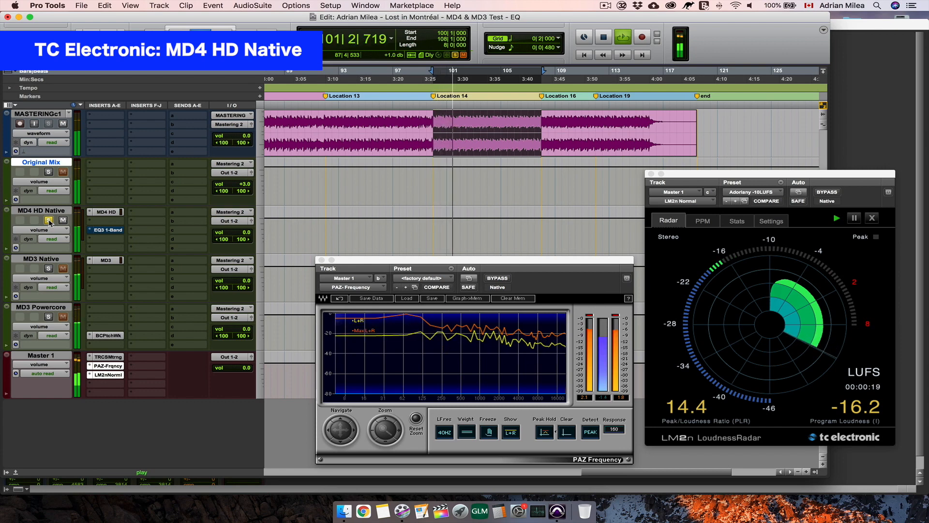
pyautogui.click(48, 318)
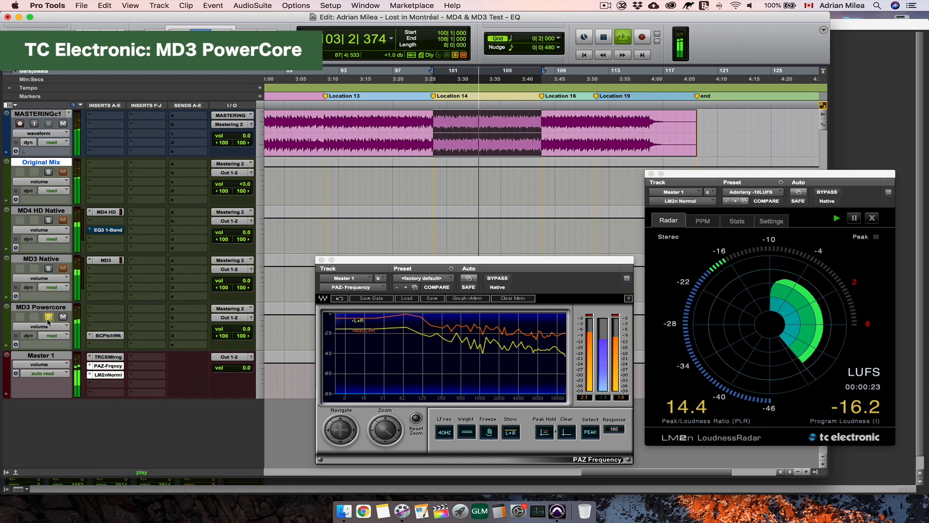
pyautogui.click(48, 221)
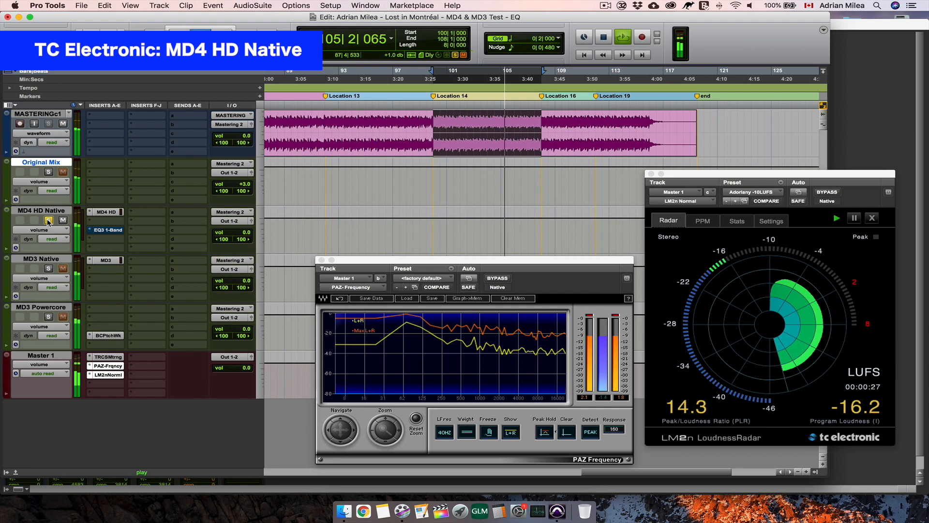
pyautogui.click(49, 317)
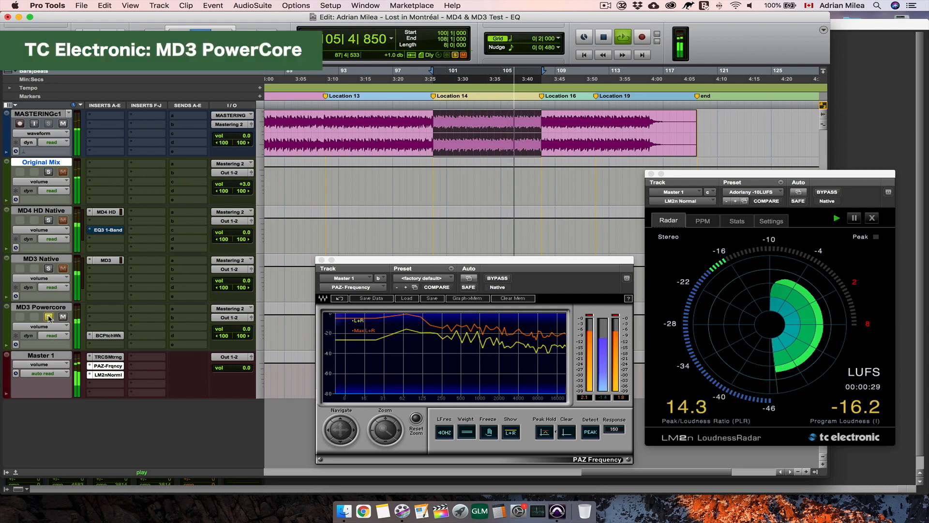
pyautogui.click(49, 220)
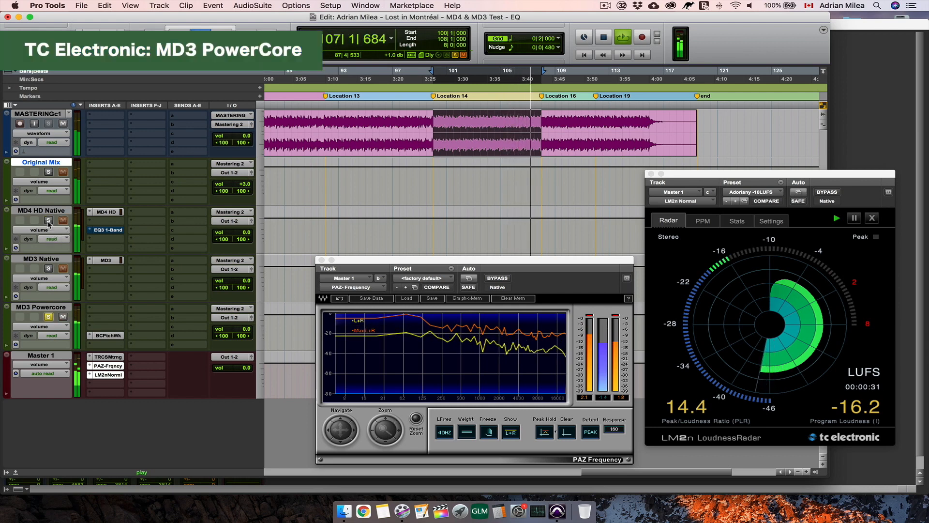
pyautogui.press('space')
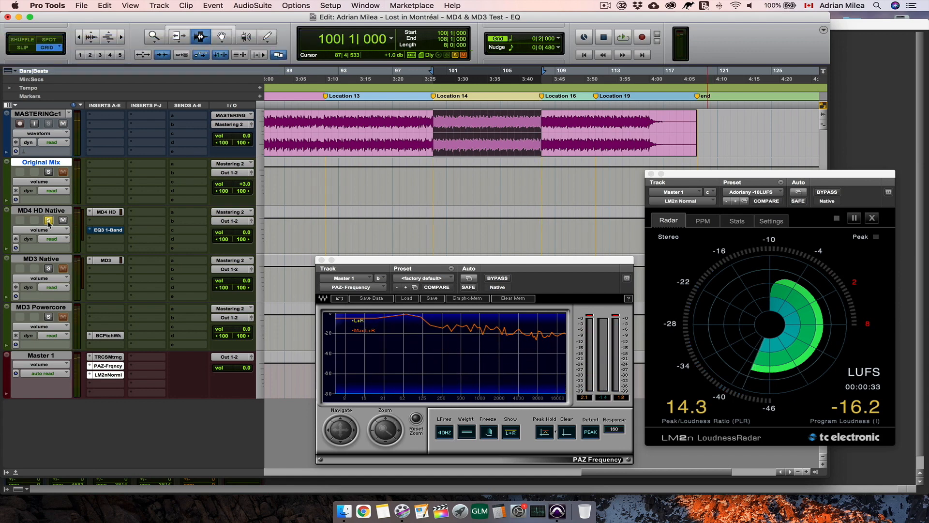
# - Show the MD4 HD and MD3 Native EQs, play their null test, open EQ3 1-Band, and examine the residual spectrum in PAZ Frequency
pyautogui.click(107, 212)
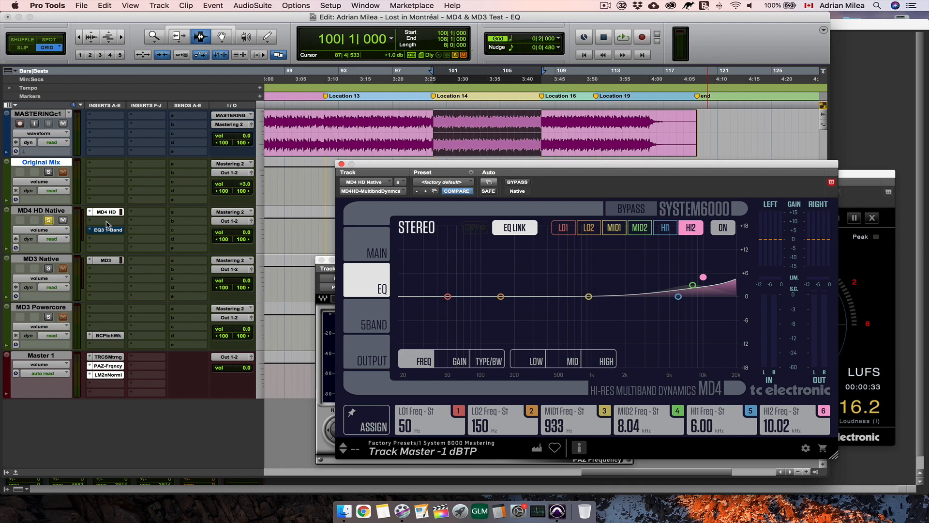
pyautogui.click(105, 261)
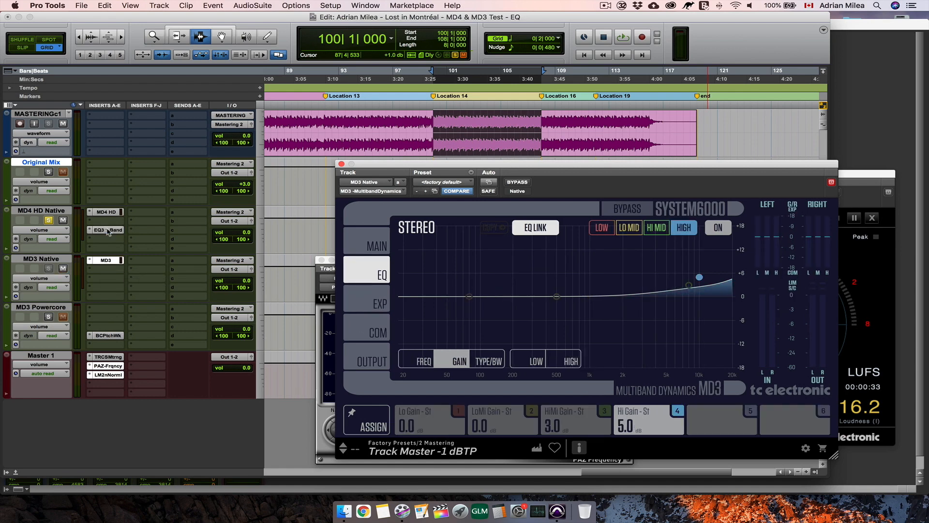
pyautogui.press('space')
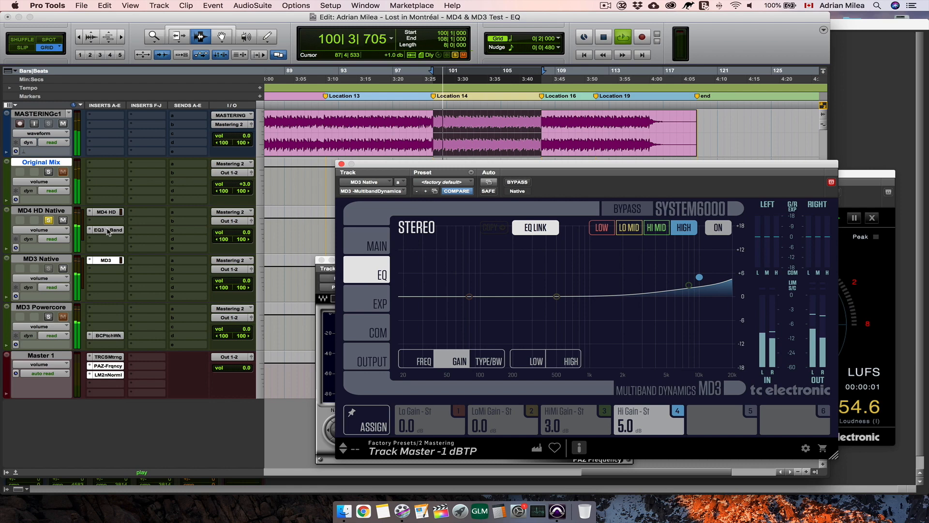
pyautogui.click(107, 230)
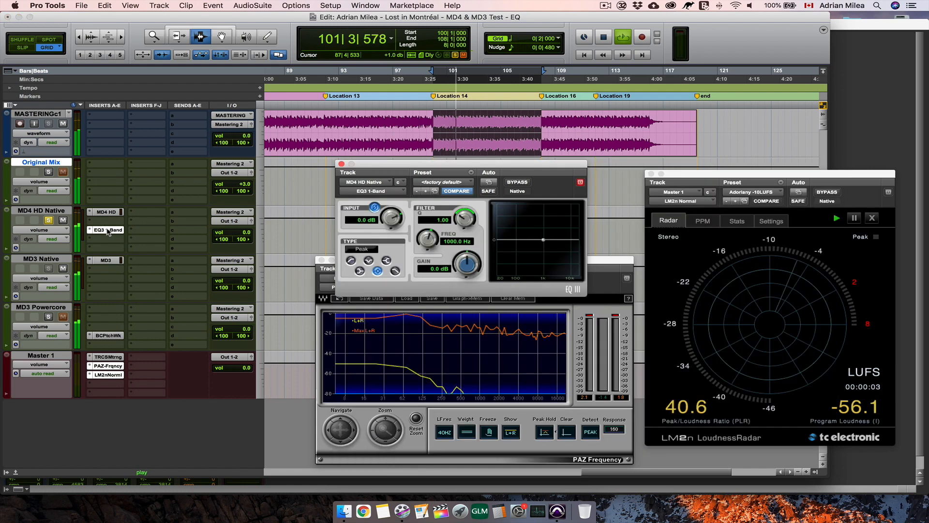
pyautogui.click(546, 352)
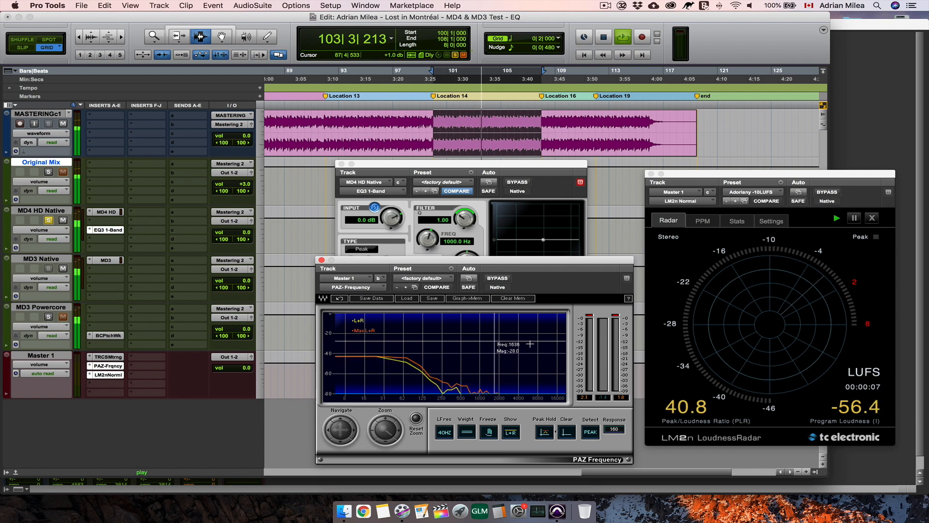
# - Compare the MD3 Native and MD4 HD EQ curves during the null test, and switch MD3's HIGH band off and back on
pyautogui.click(106, 260)
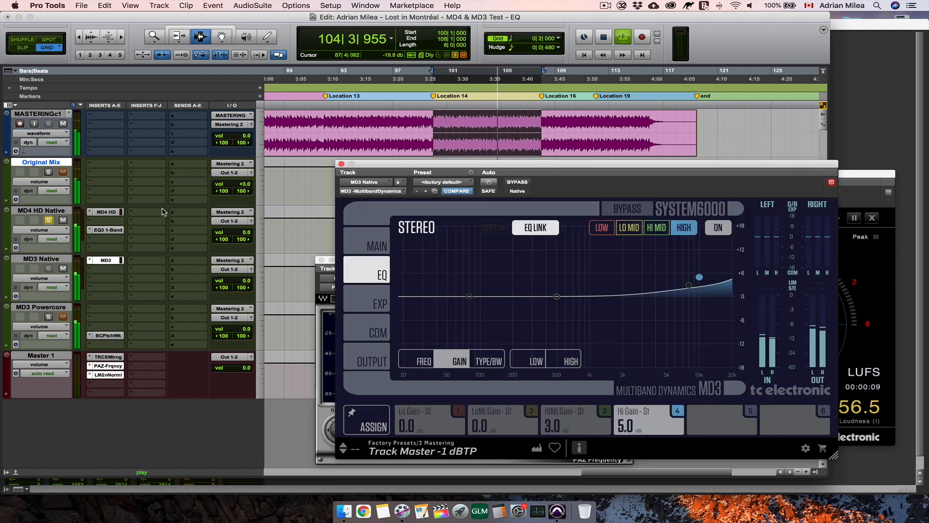
pyautogui.click(106, 212)
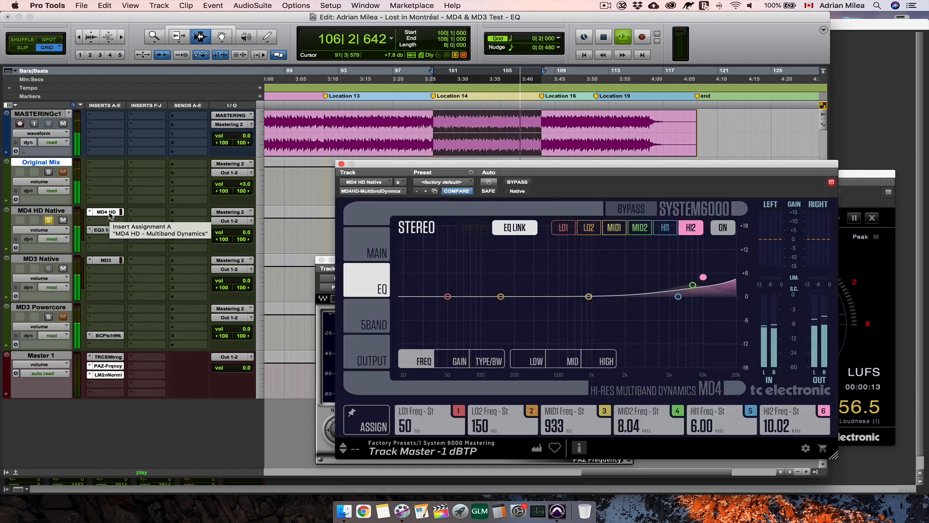
pyautogui.click(105, 260)
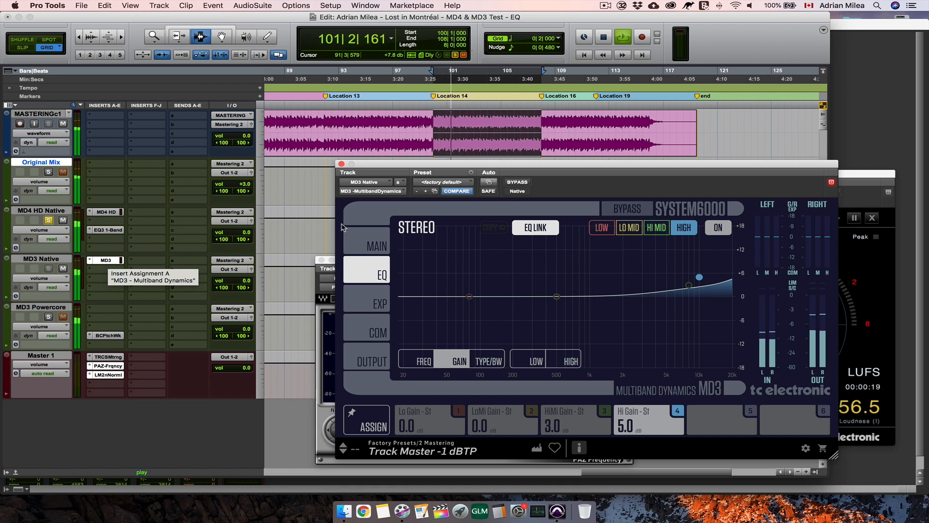
pyautogui.click(689, 229)
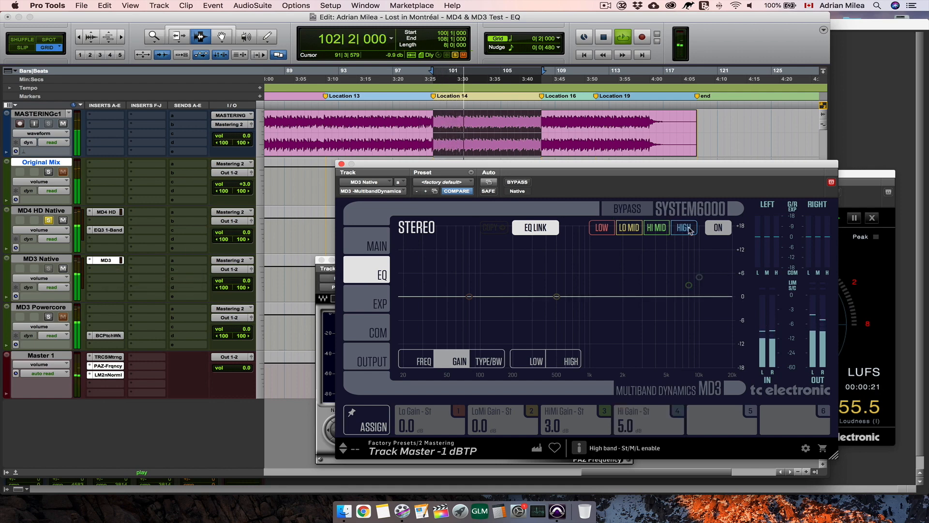
pyautogui.click(690, 231)
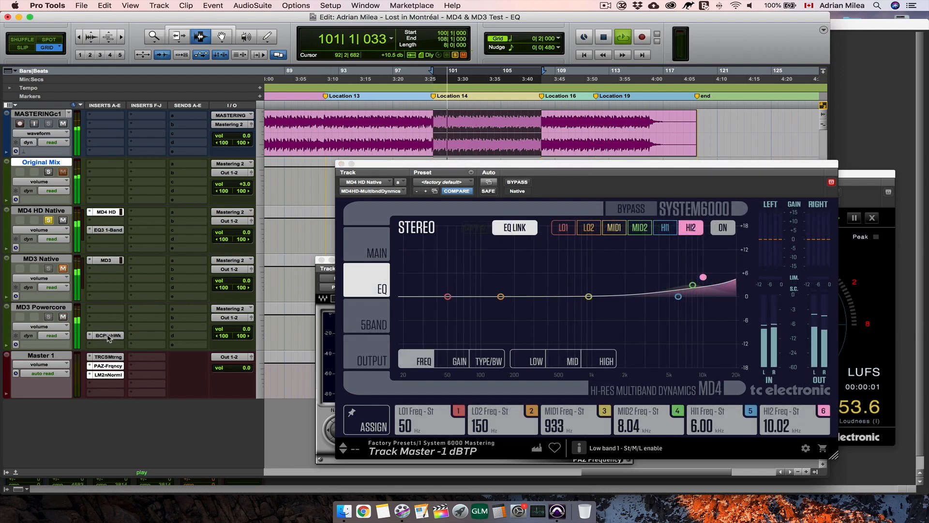
# - Check MD3 PowerCore's Hi band in its editor while nulling against MD4 HD, examine the residual in PAZ Frequency, and reopen MD4 HD's EQ
pyautogui.click(108, 336)
pyautogui.rightClick(404, 266)
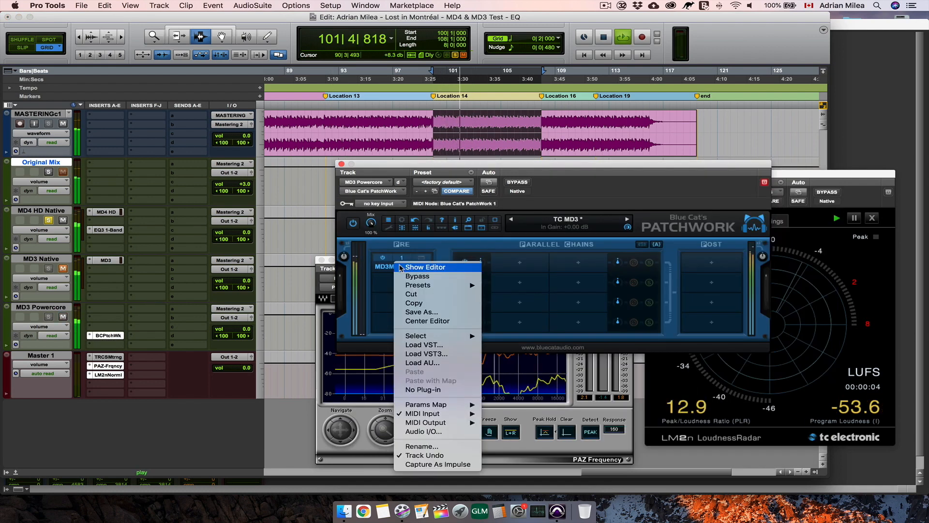
pyautogui.click(405, 267)
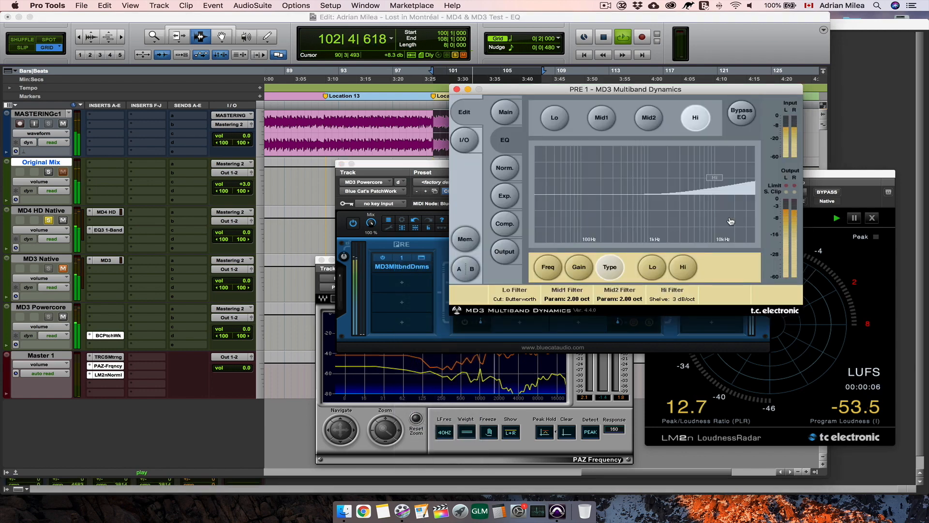
pyautogui.click(457, 89)
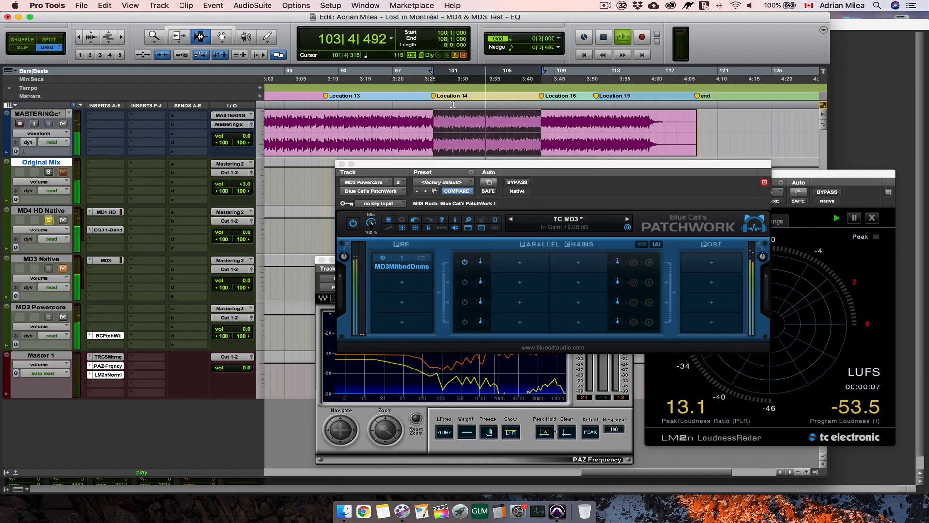
pyautogui.click(595, 411)
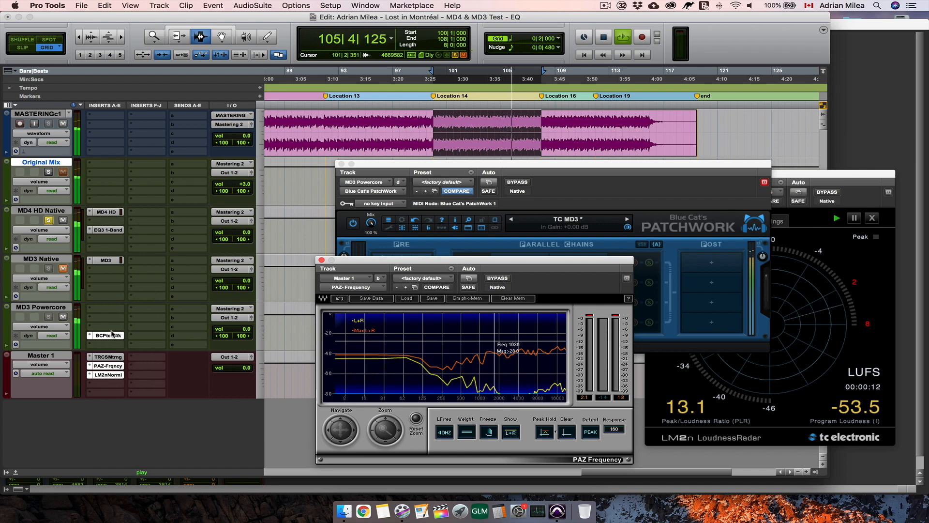
pyautogui.click(100, 216)
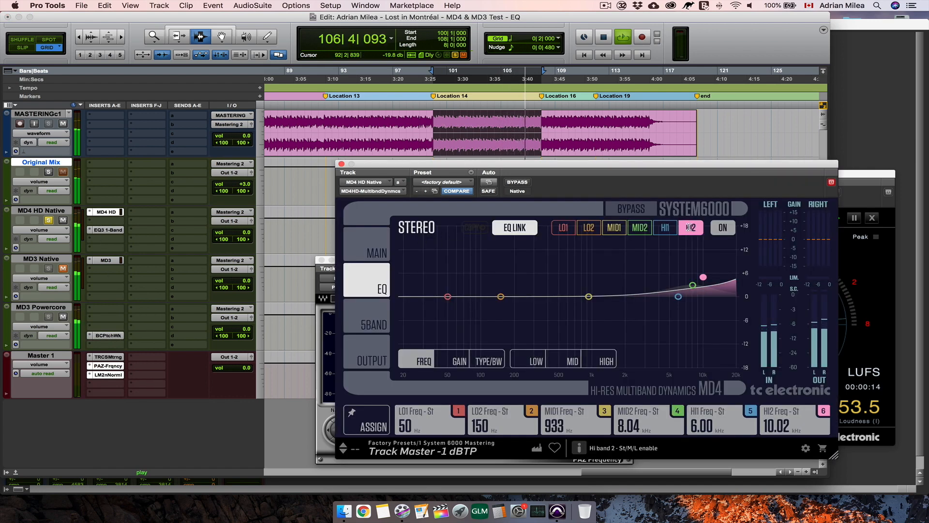
# - Check MD4 HD's HI2 band in the null test, stop playback, and take the MD4 HD Native track out of solo
pyautogui.click(691, 228)
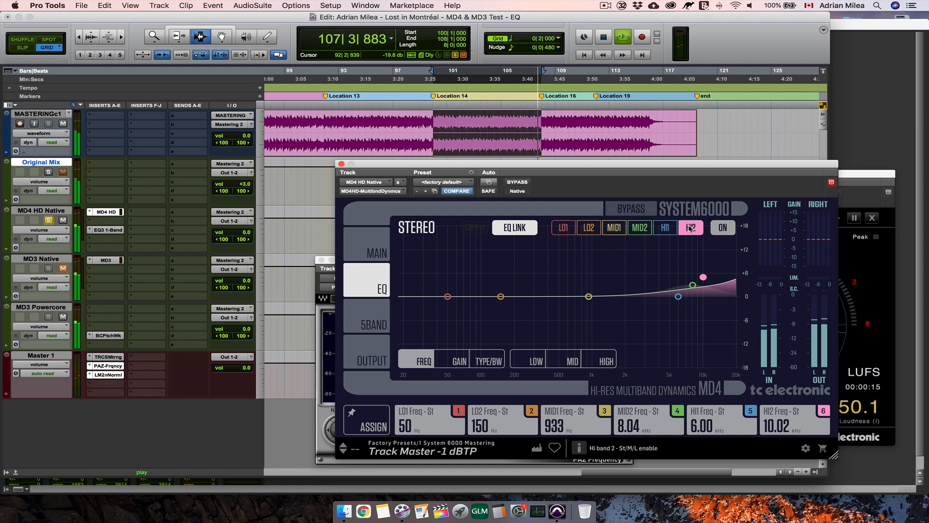
pyautogui.press('space')
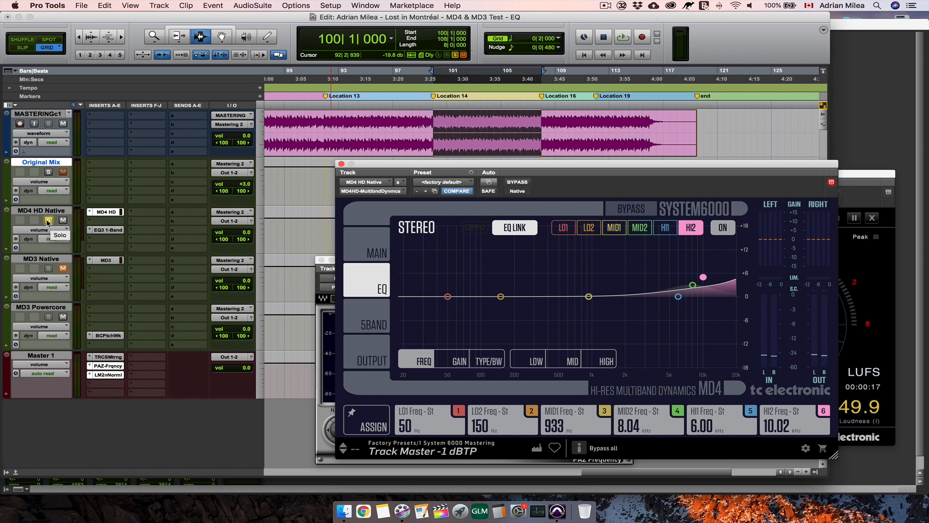
pyautogui.click(49, 220)
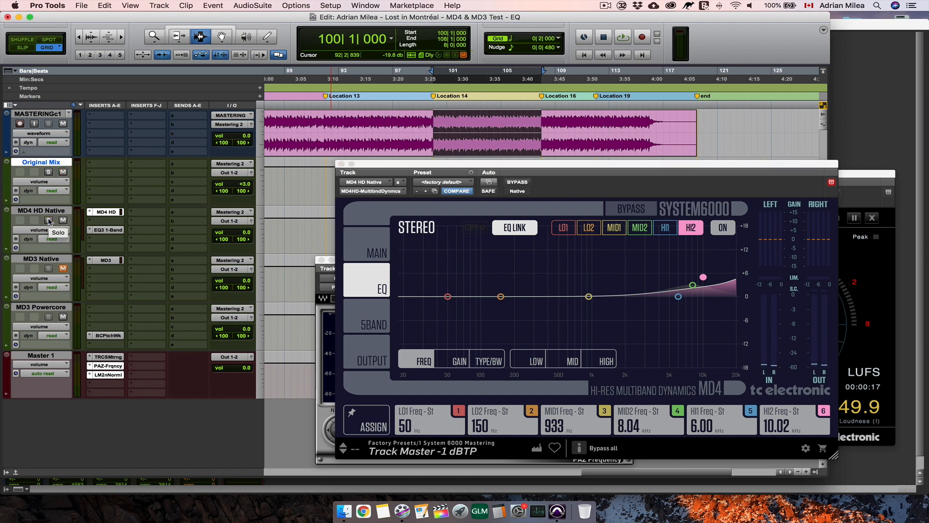
pyautogui.click(48, 221)
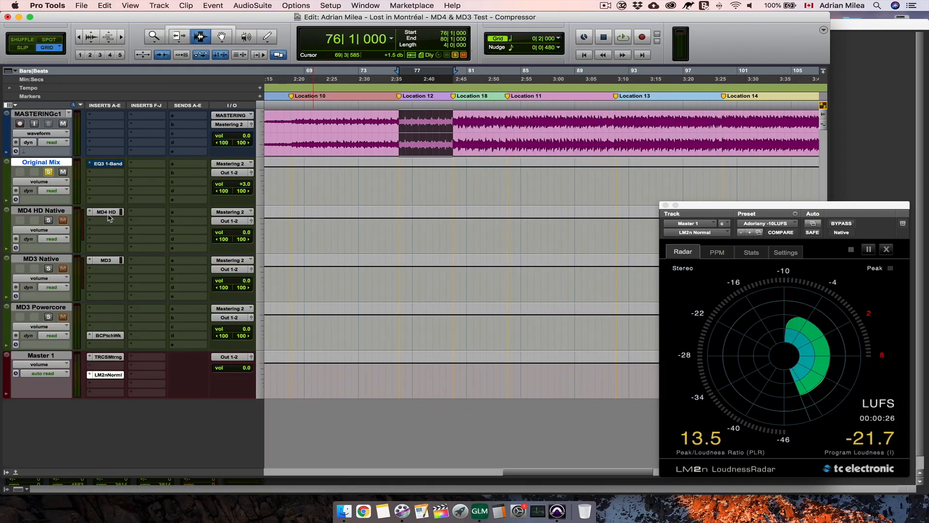
# - Open MD4 HD's 5-band compressor and compare its ratio settings for all bands with those of the MD3 compressors
pyautogui.click(106, 212)
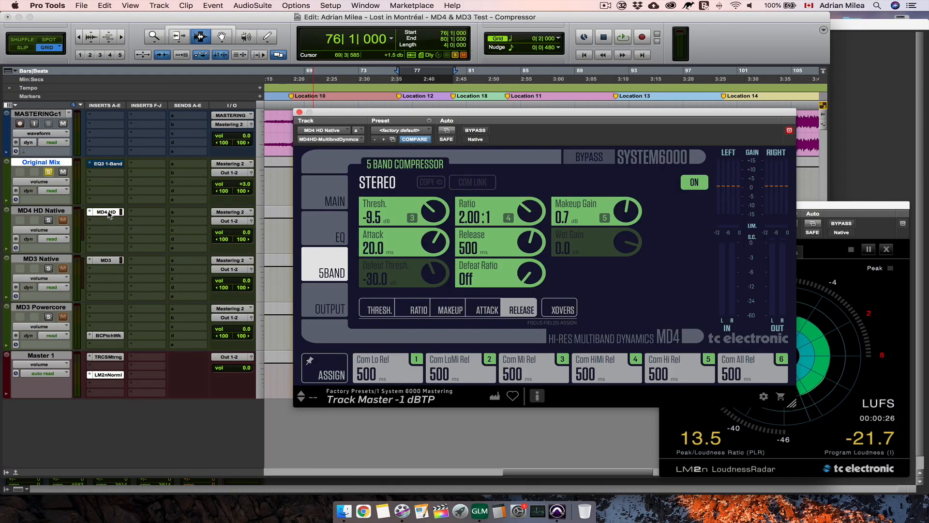
pyautogui.click(334, 229)
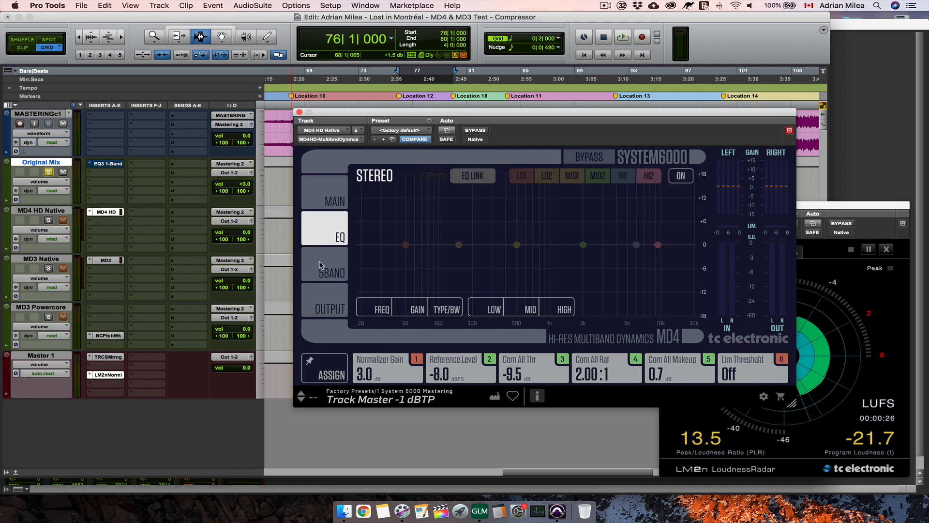
pyautogui.click(331, 273)
pyautogui.click(105, 260)
pyautogui.click(106, 212)
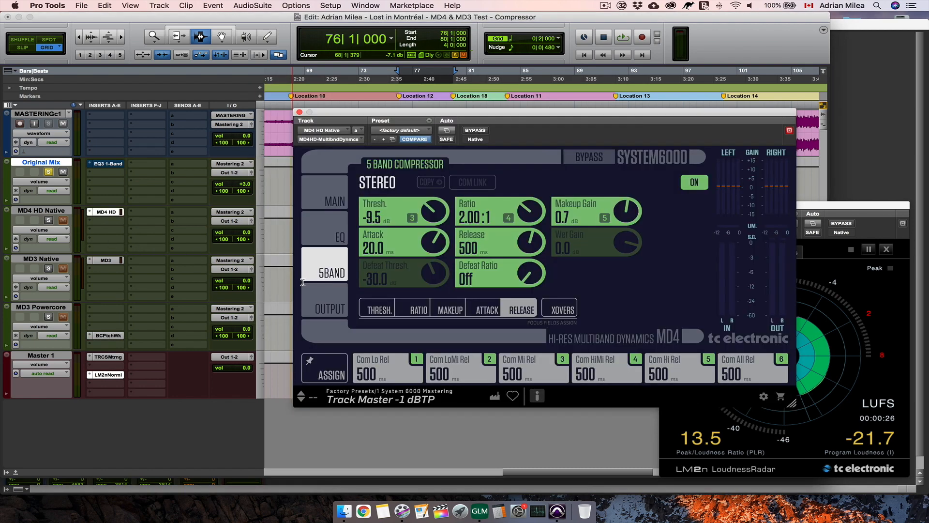
pyautogui.click(421, 317)
pyautogui.click(106, 260)
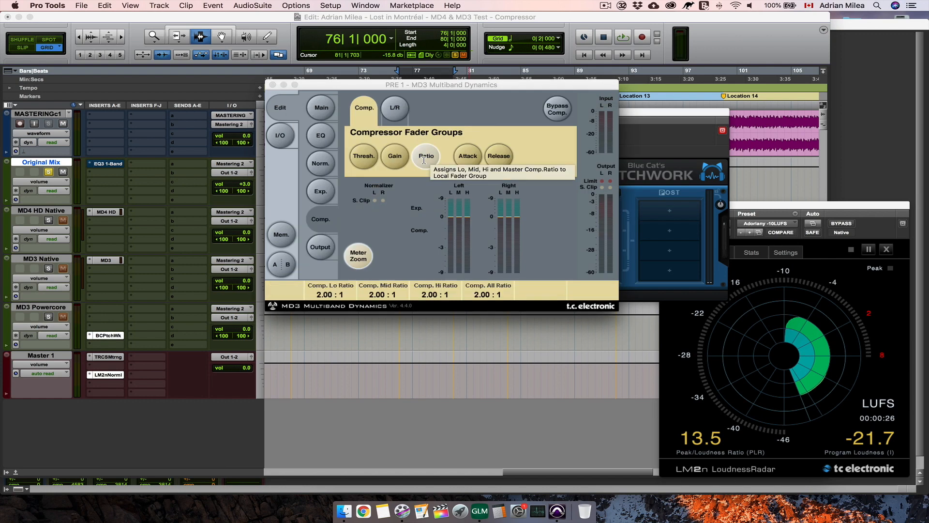
# - Compare the compressor attack times of all bands in MD4 HD and MD3 PowerCore
pyautogui.click(111, 213)
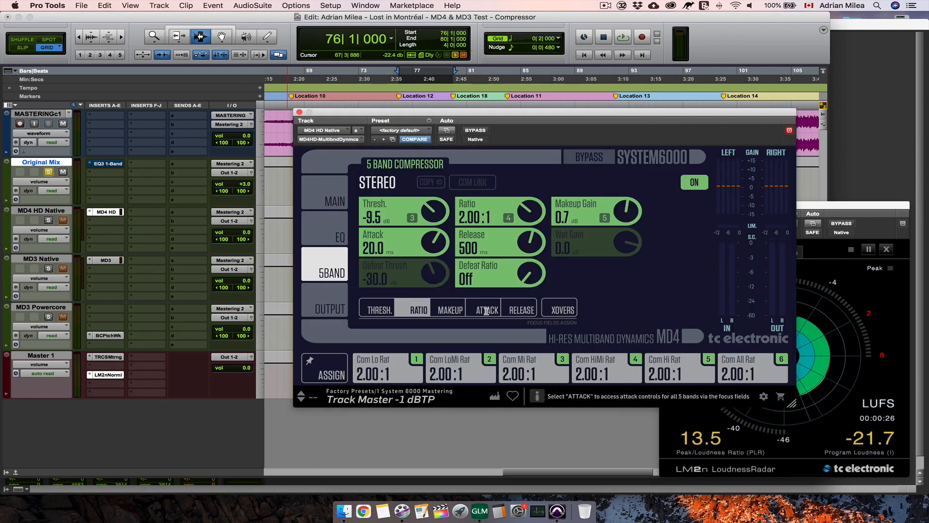
pyautogui.click(487, 310)
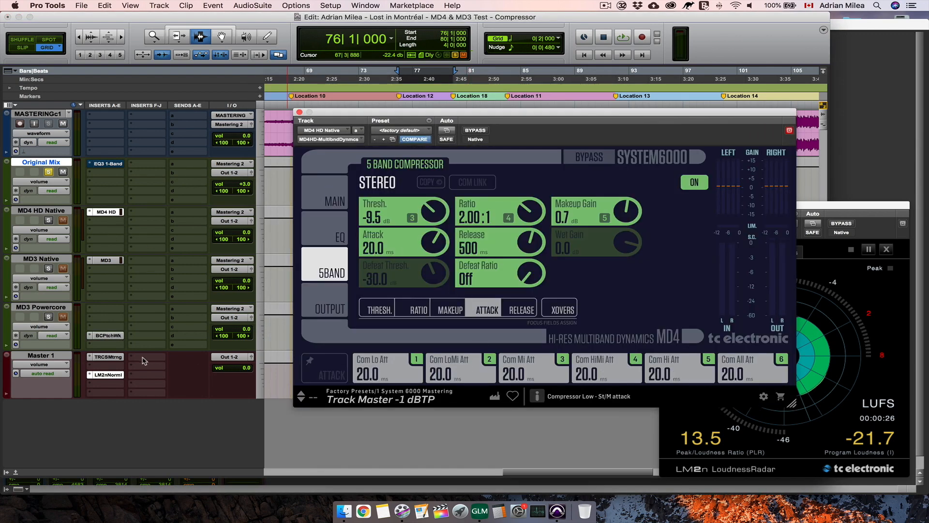
pyautogui.click(107, 336)
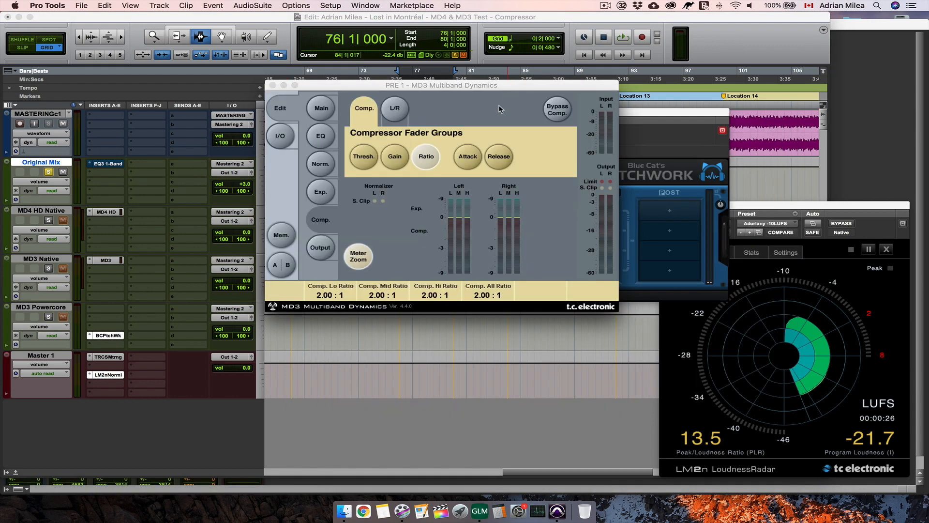
pyautogui.click(469, 160)
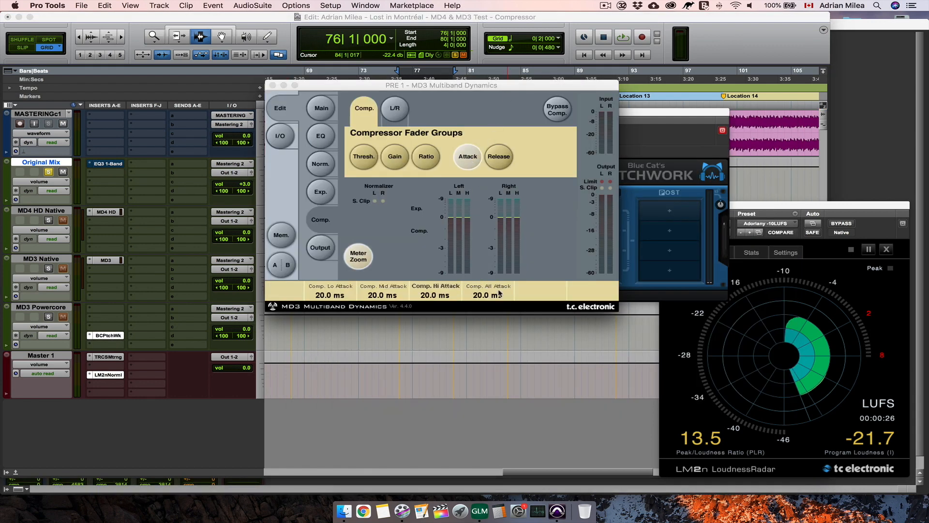
# - Compare the compressor release times in MD3 PowerCore, MD4 HD and MD3 Native, and close the plug-in window
pyautogui.click(499, 162)
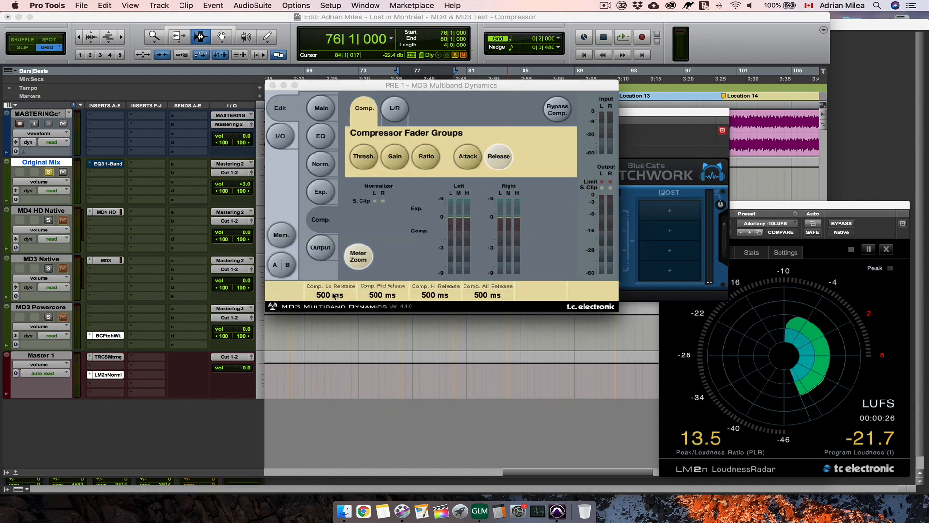
pyautogui.click(107, 212)
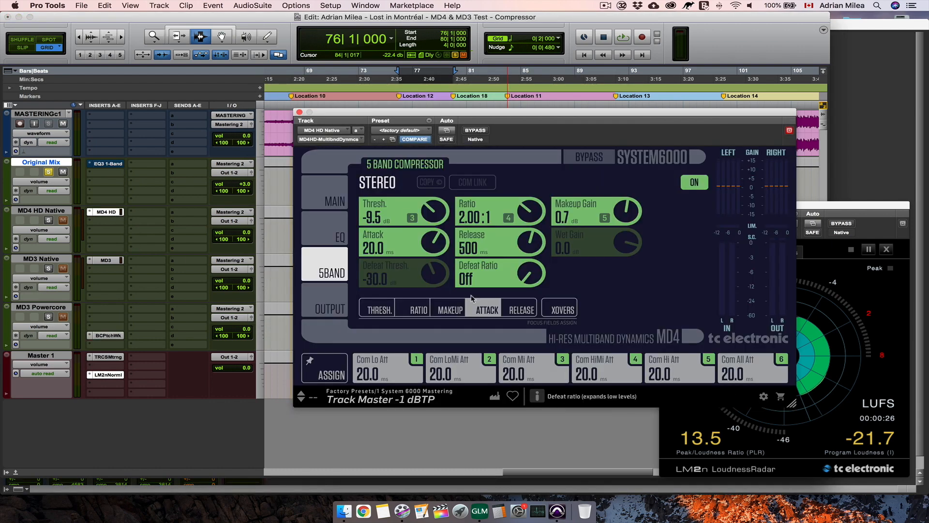
pyautogui.click(516, 310)
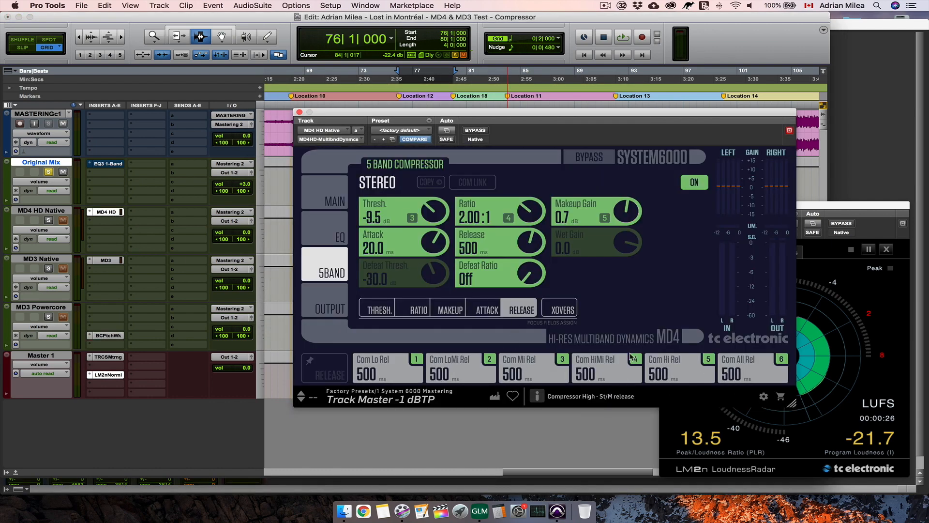
pyautogui.click(109, 261)
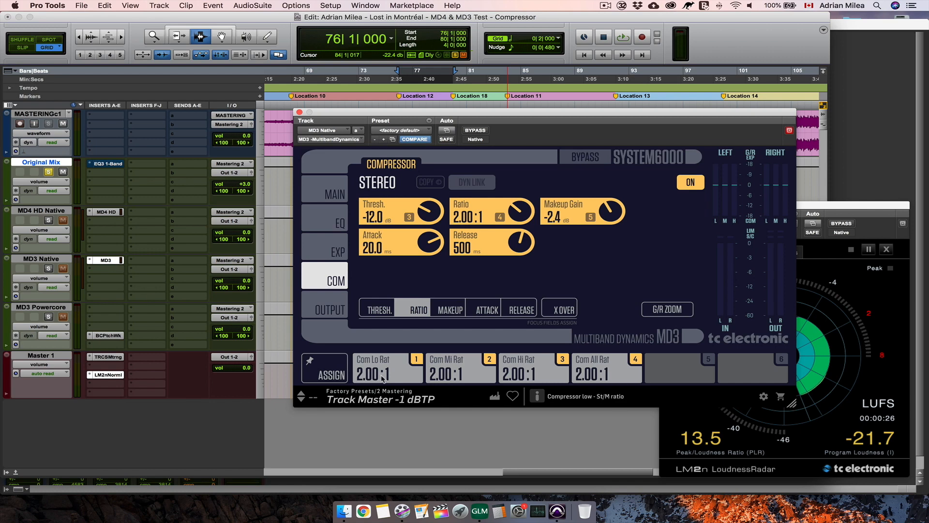
pyautogui.click(520, 311)
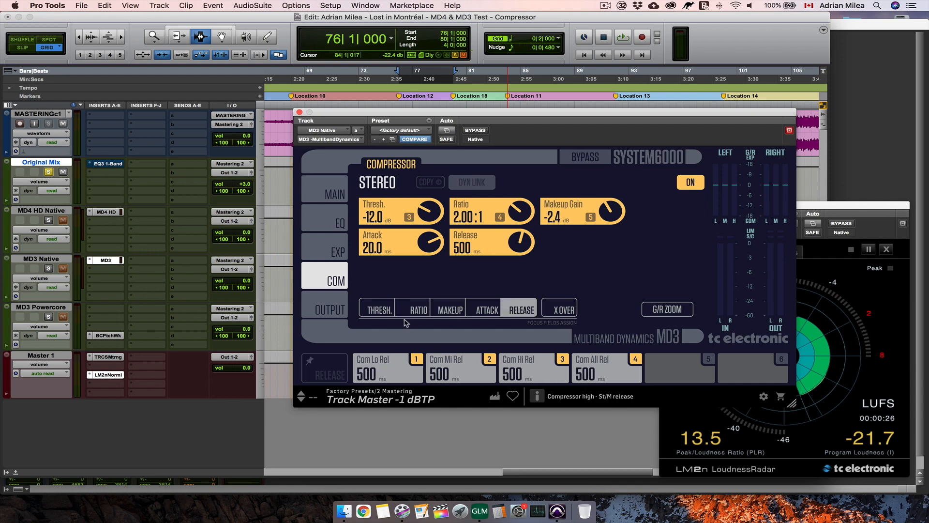
pyautogui.click(299, 112)
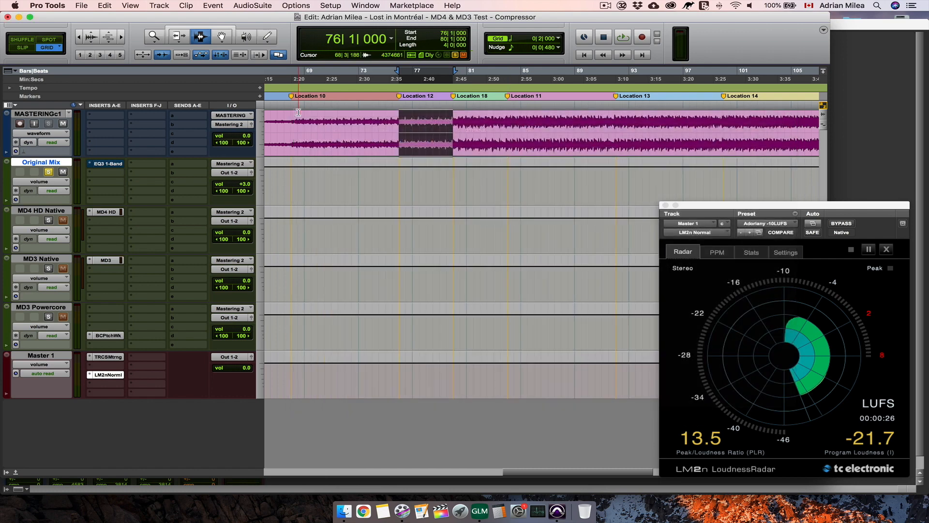
# - Play the Location 4 section and alternate the solo between Original Mix and MD4 HD Native to judge the compression by ear
pyautogui.press('space')
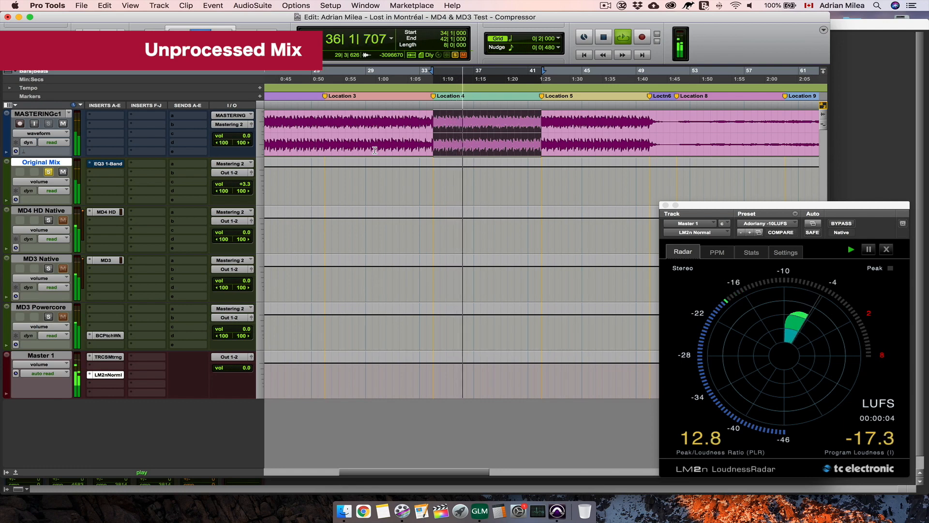
pyautogui.click(49, 221)
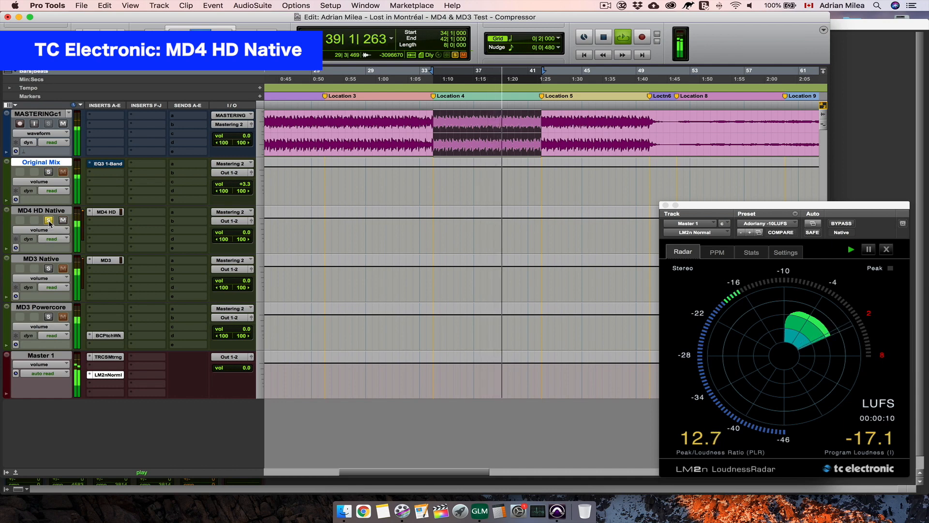
pyautogui.click(48, 172)
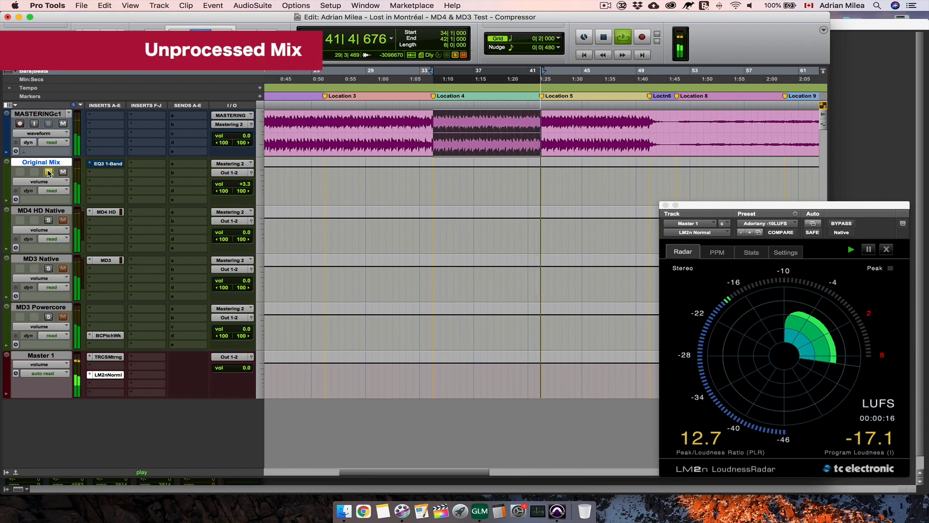
pyautogui.click(49, 221)
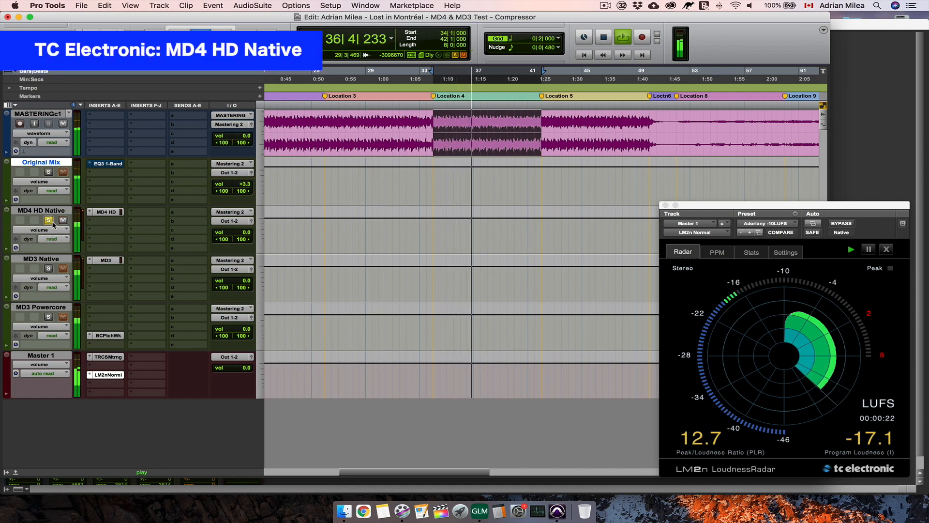
# - Review MD4 HD's 5-band compressor settings while continuing the solo comparison with Original Mix, stopping playback on MD4 HD Native
pyautogui.click(114, 213)
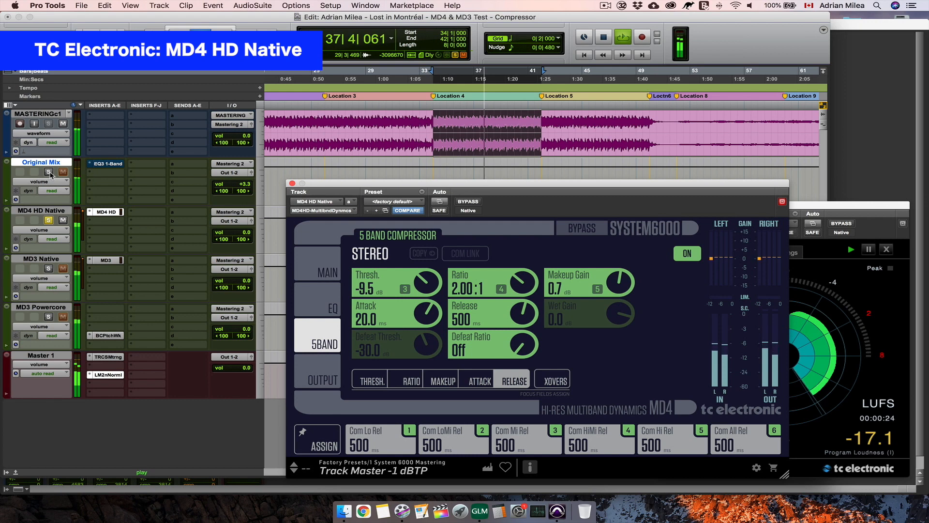
pyautogui.click(49, 172)
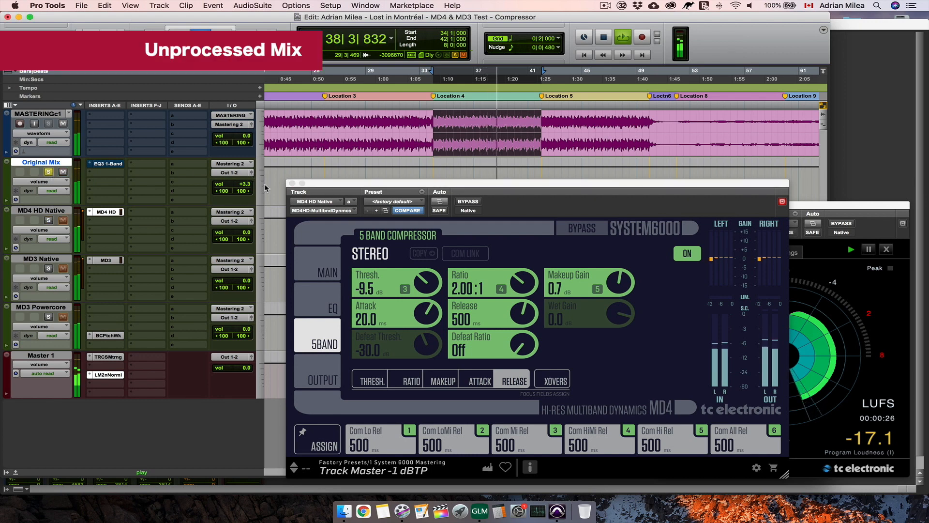
pyautogui.click(108, 212)
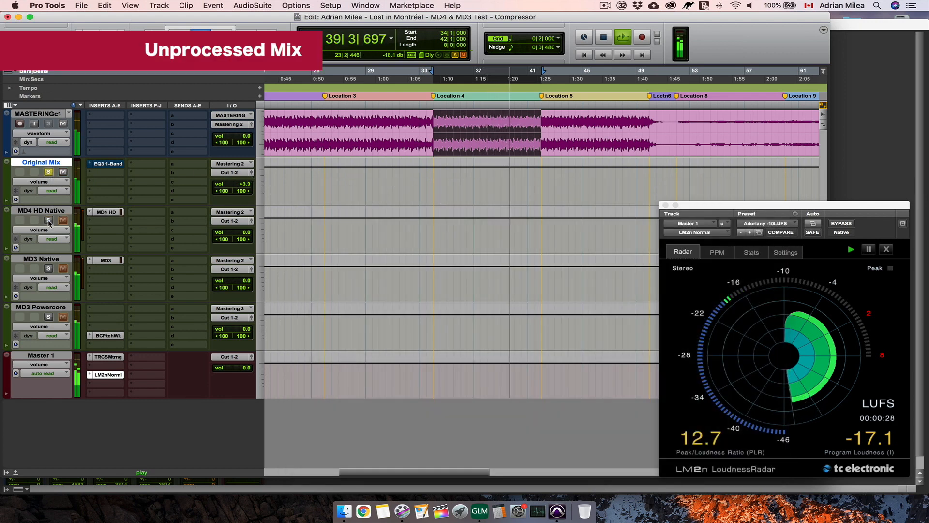
pyautogui.click(49, 220)
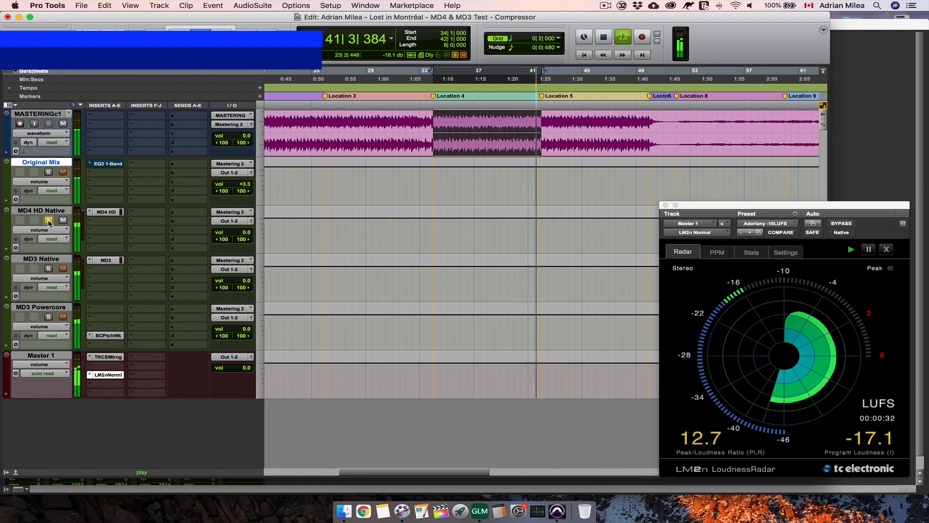
pyautogui.press('space')
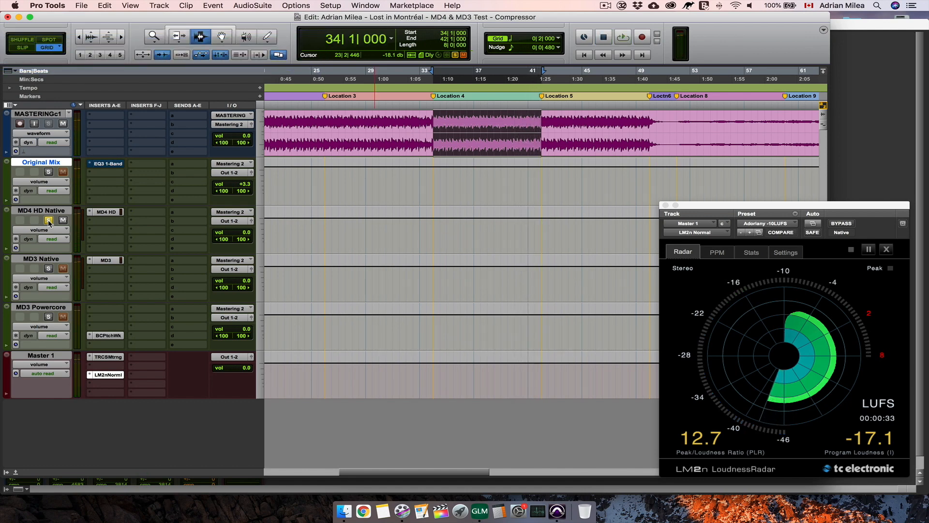
pyautogui.click(110, 214)
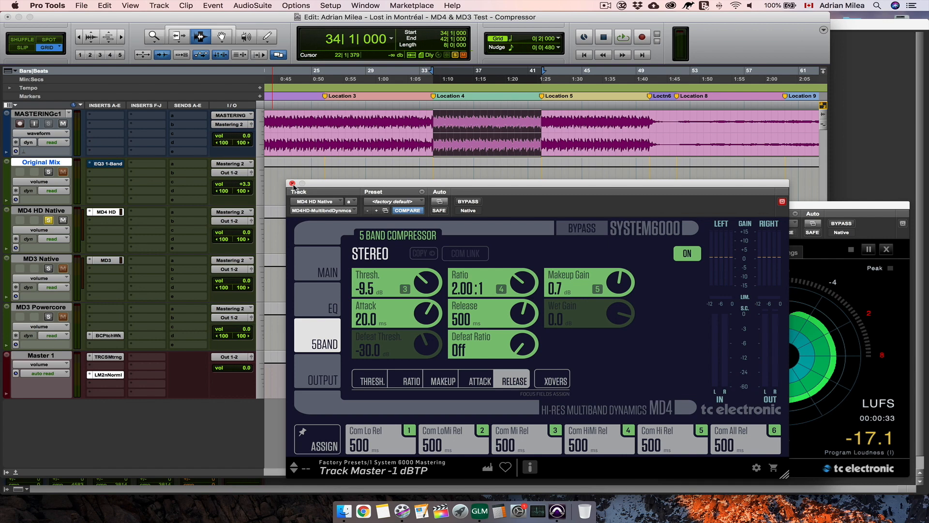
pyautogui.click(293, 183)
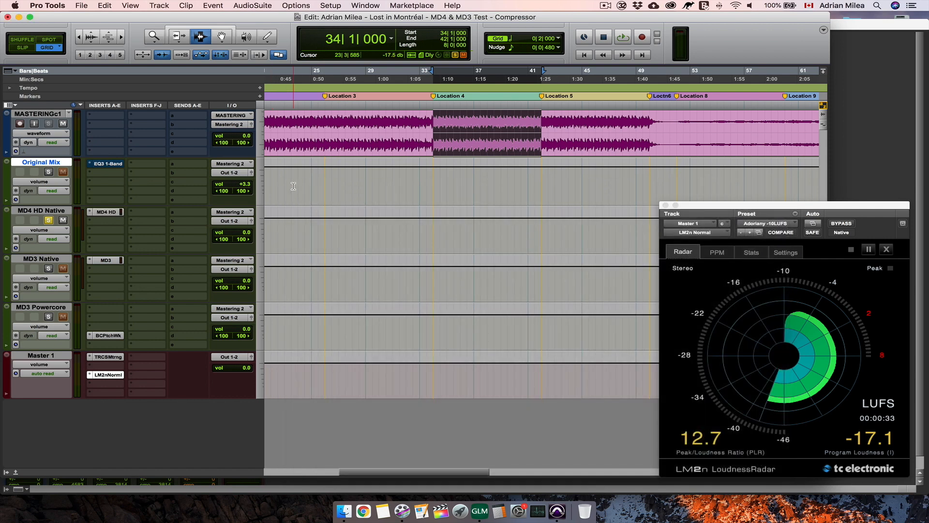
# - Play Location 4 from Original Mix and alternate the solo with MD3 Native to compare its compression by ear, ending on MD3 Native
pyautogui.click(48, 172)
pyautogui.press('space')
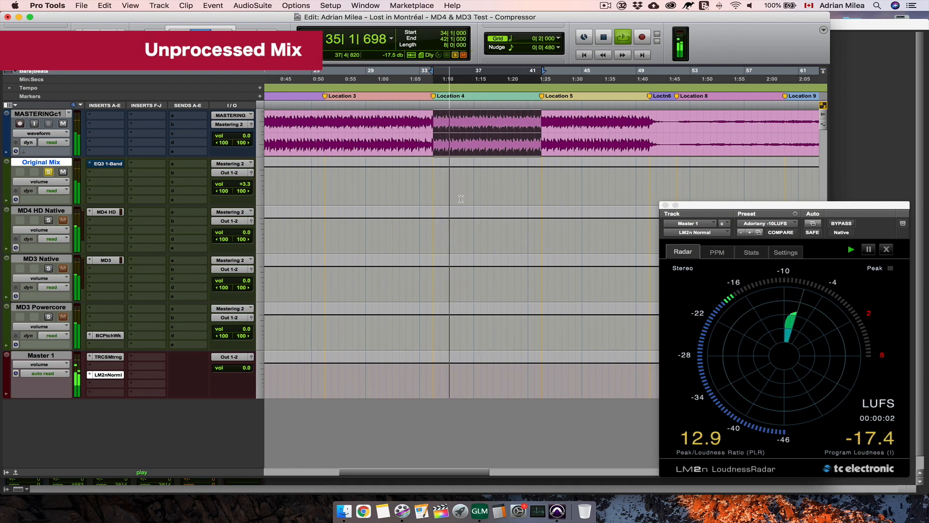
pyautogui.click(48, 269)
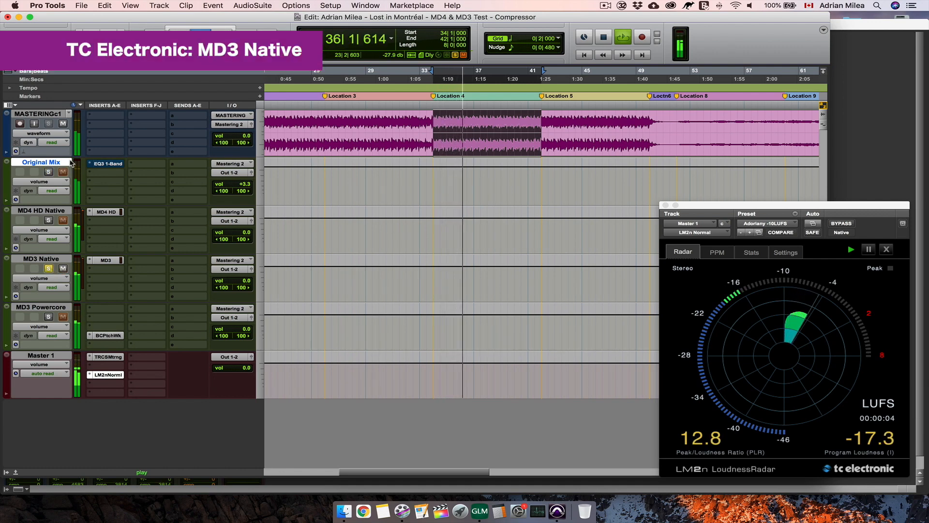
pyautogui.click(48, 172)
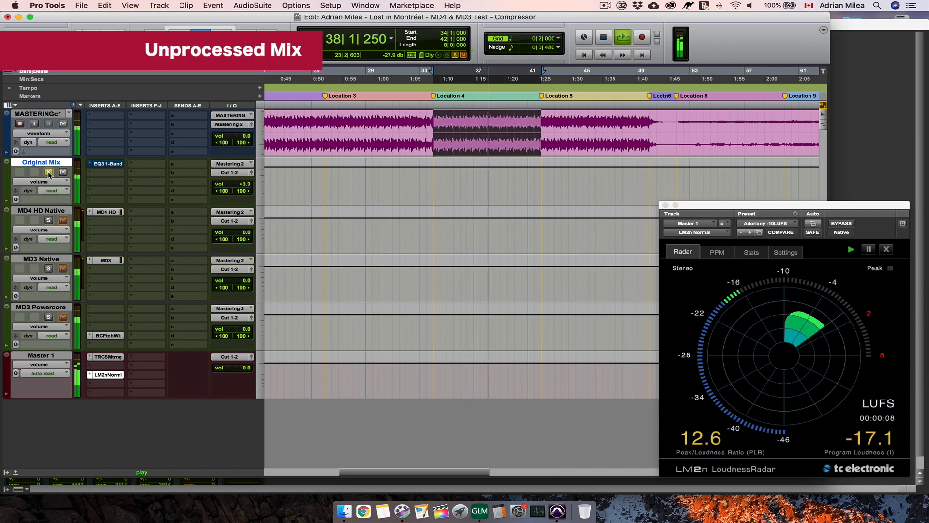
pyautogui.click(50, 270)
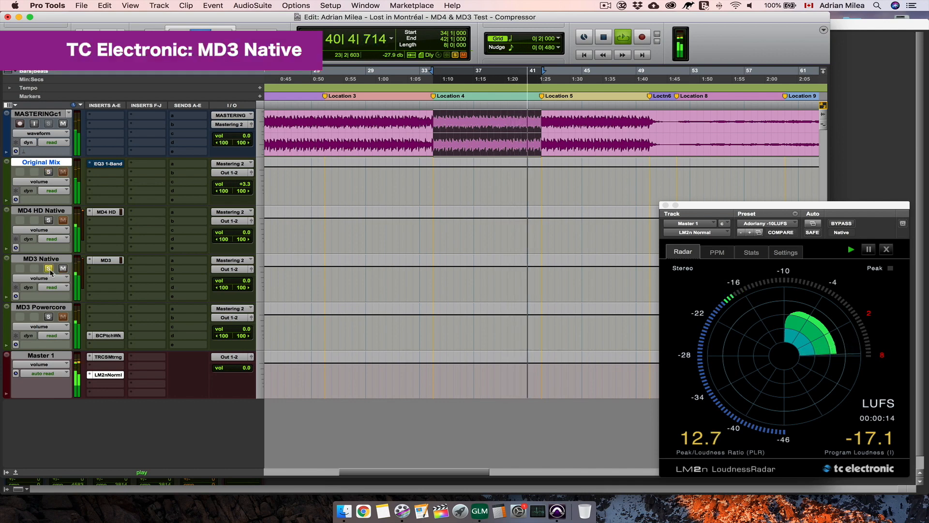
pyautogui.click(49, 172)
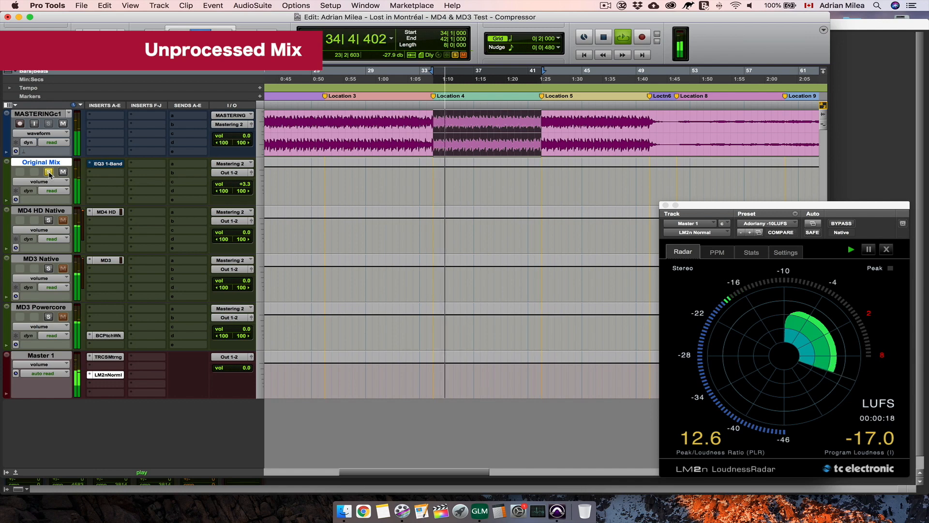
pyautogui.click(48, 269)
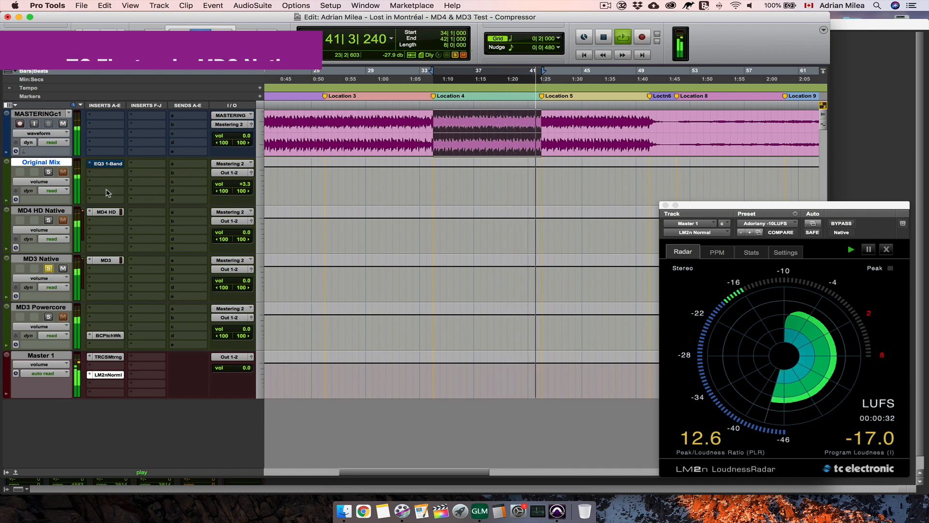
# - Restart Location 4 from Original Mix and alternate the solo with MD3 Powercore to judge its compression by ear, ending on MD3 Powercore
pyautogui.press('space')
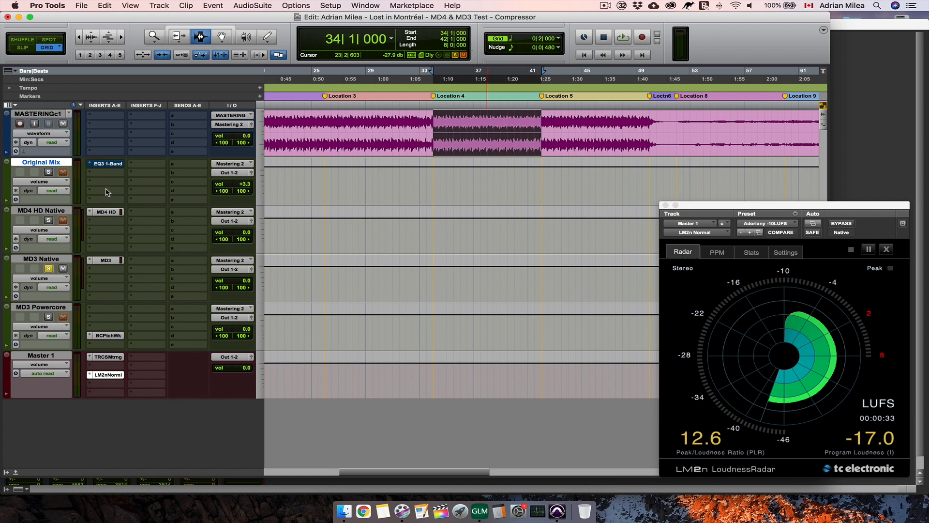
pyautogui.click(48, 172)
pyautogui.press('space')
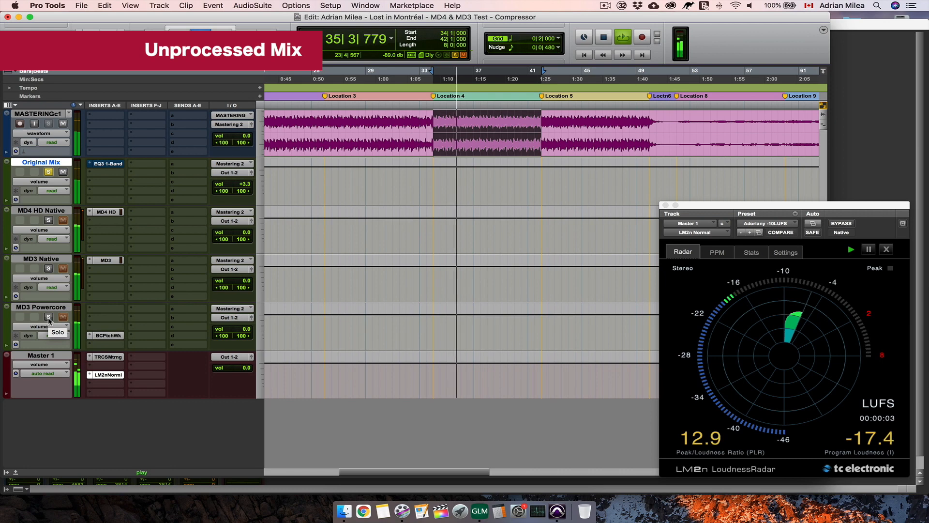
pyautogui.click(49, 317)
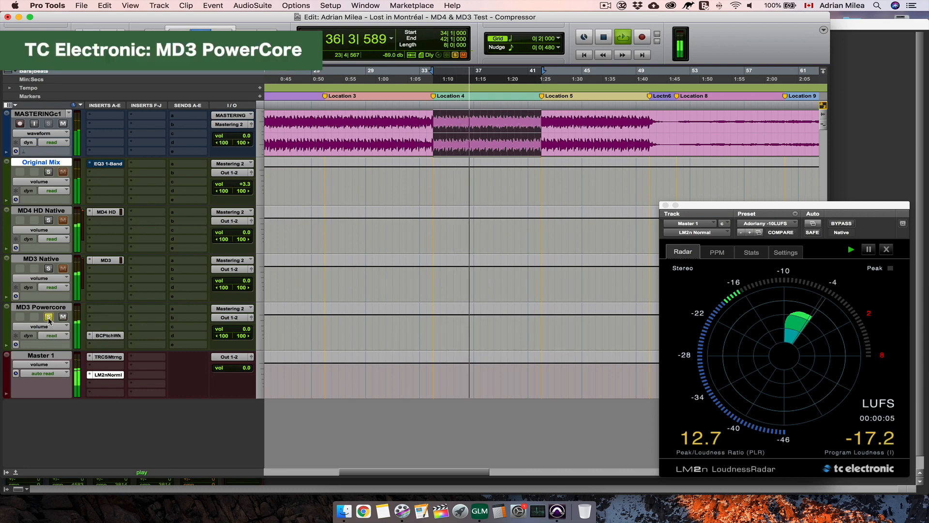
pyautogui.click(48, 172)
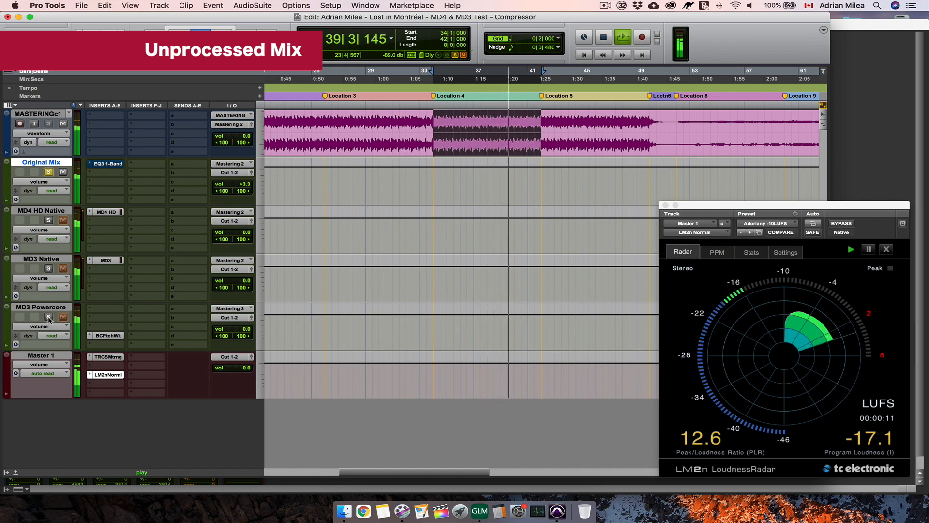
pyautogui.click(48, 317)
# - Watch MD3 Multiband Dynamics' compressor meters while switching the solo to Original Mix and back to MD3 Powercore, and close the MD3 window
pyautogui.click(109, 336)
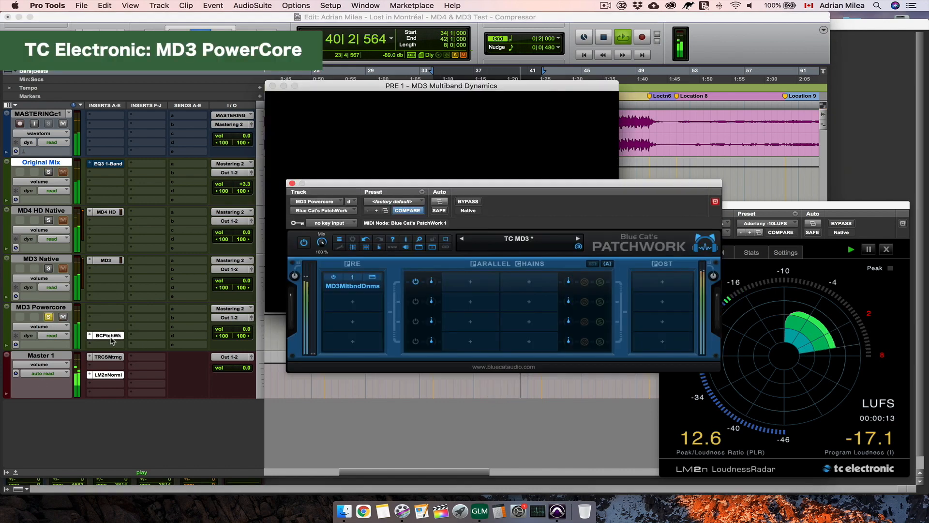
pyautogui.click(549, 172)
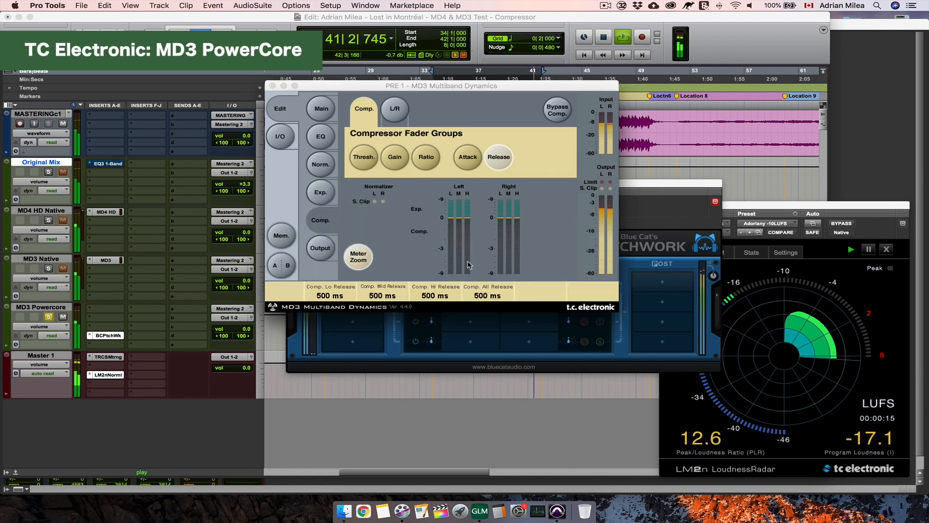
pyautogui.click(49, 172)
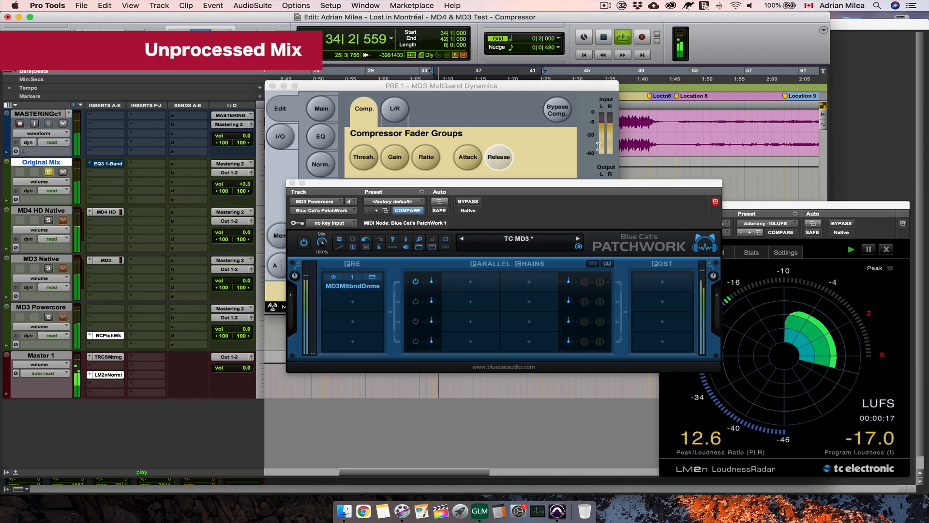
pyautogui.click(555, 158)
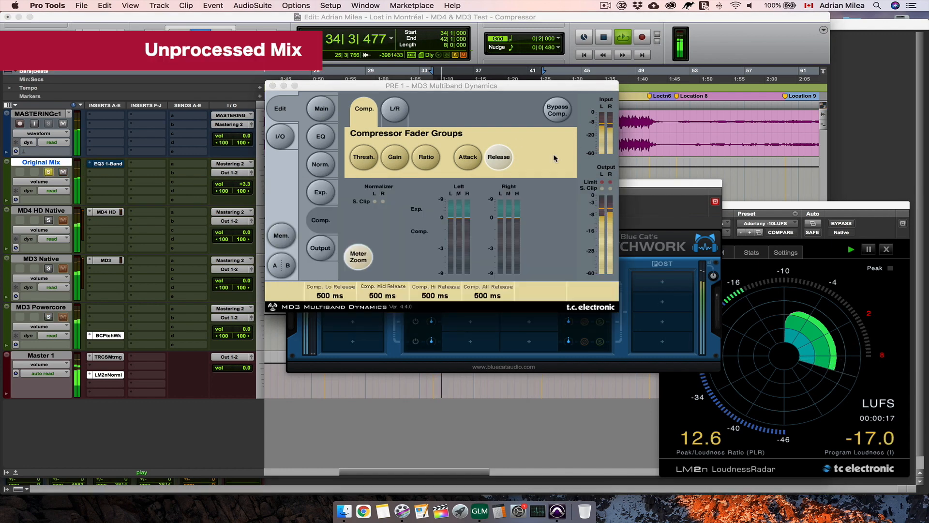
pyautogui.click(49, 317)
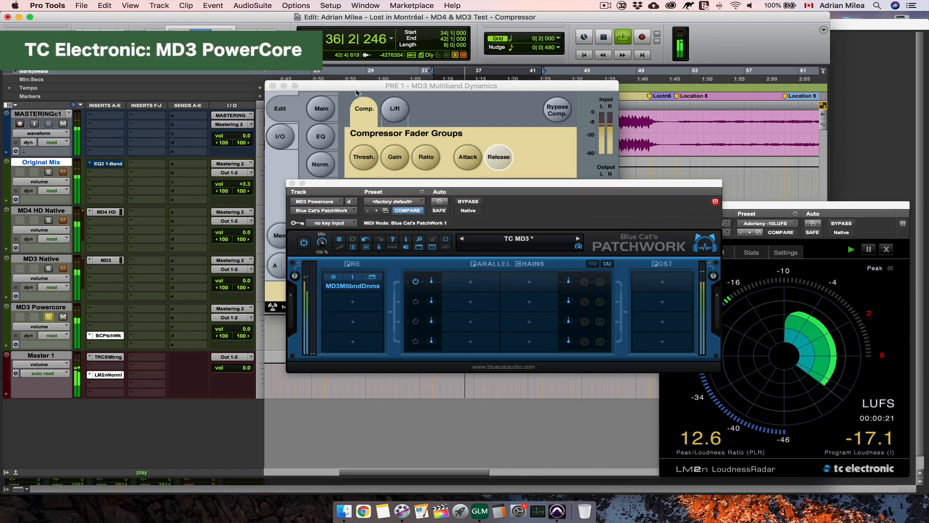
pyautogui.click(274, 86)
pyautogui.click(273, 85)
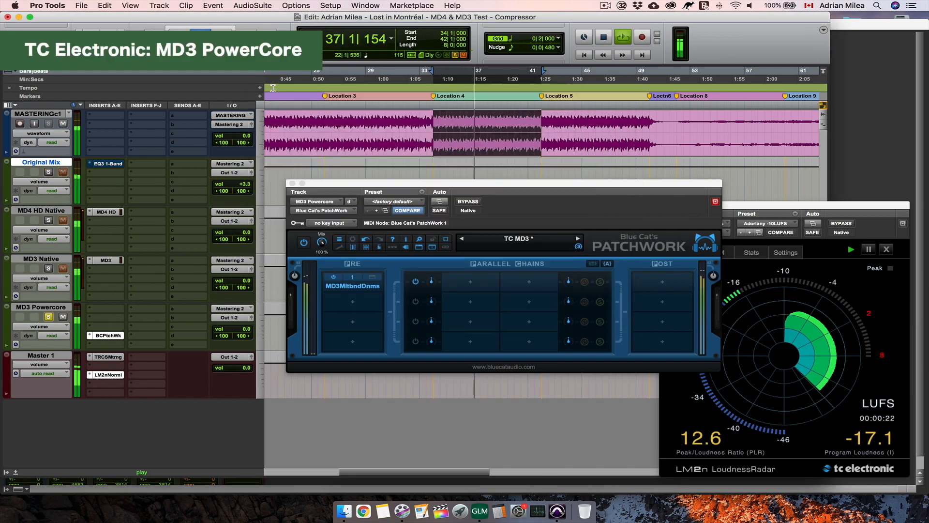
# - Compare Original Mix with MD3 Powercore once more, stop playback on MD3 Powercore and close the Blue Cat's PatchWork window
pyautogui.click(47, 173)
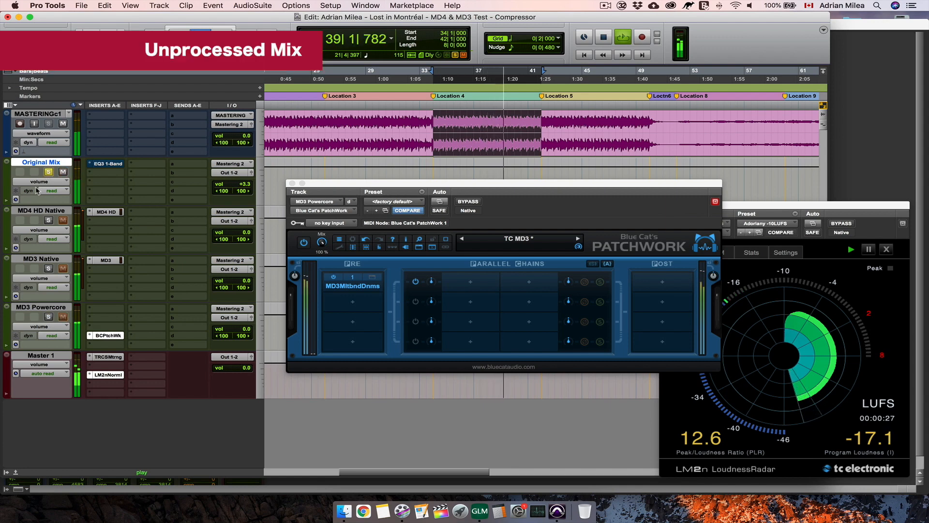
pyautogui.click(49, 317)
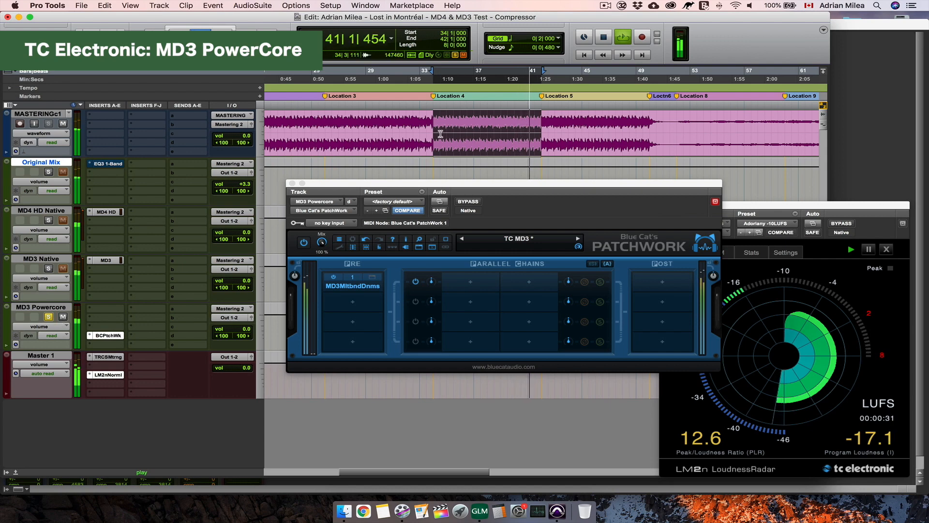
pyautogui.press('space')
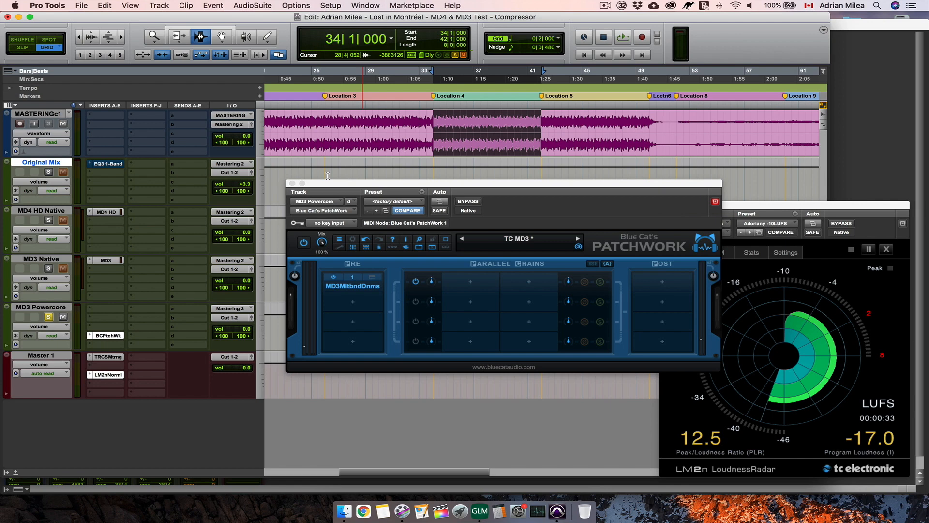
pyautogui.click(293, 183)
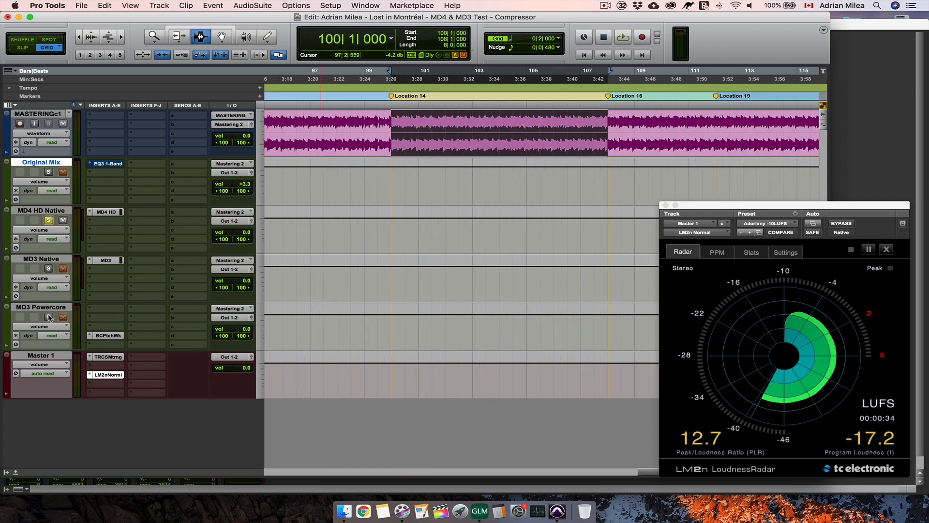
# - Play the Location 14 section and alternate the solo between MD3 Powercore and MD4 HD Native to compare them, stopping on MD4 HD Native
pyautogui.click(49, 317)
pyautogui.press('space')
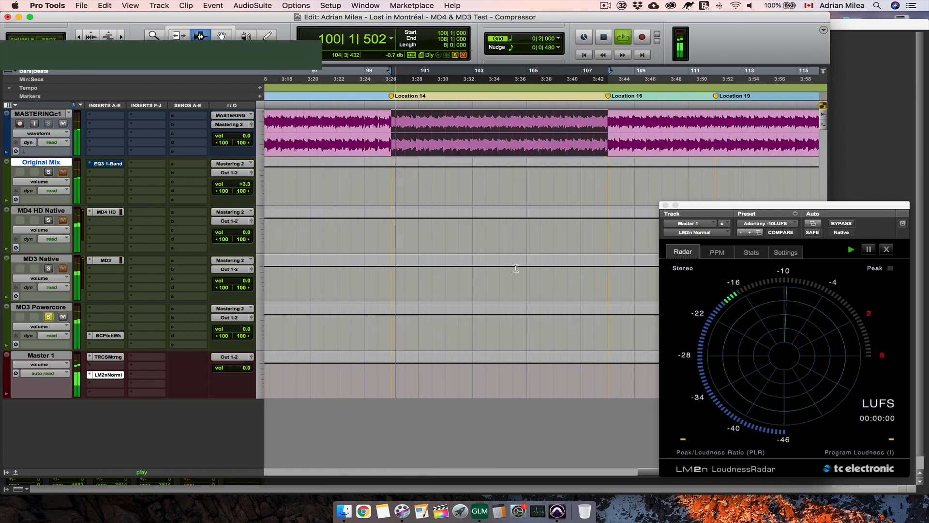
pyautogui.click(49, 221)
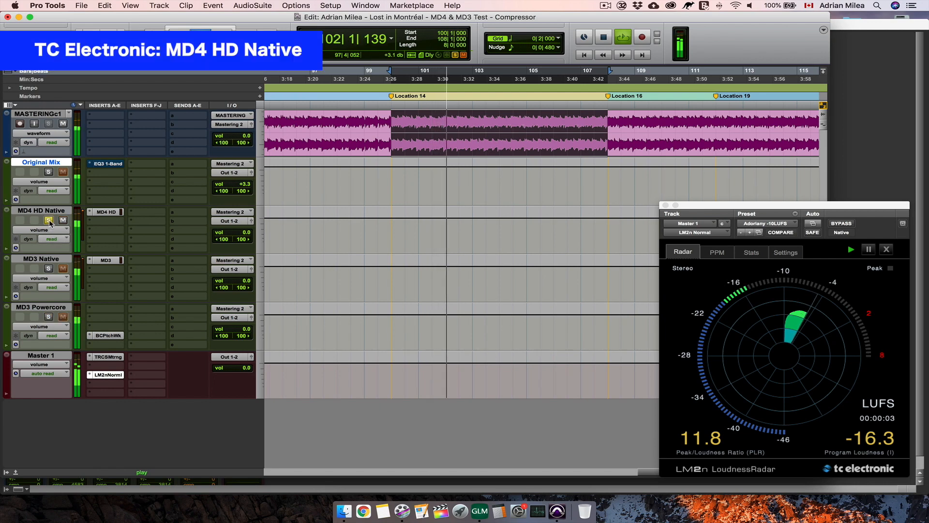
pyautogui.click(48, 317)
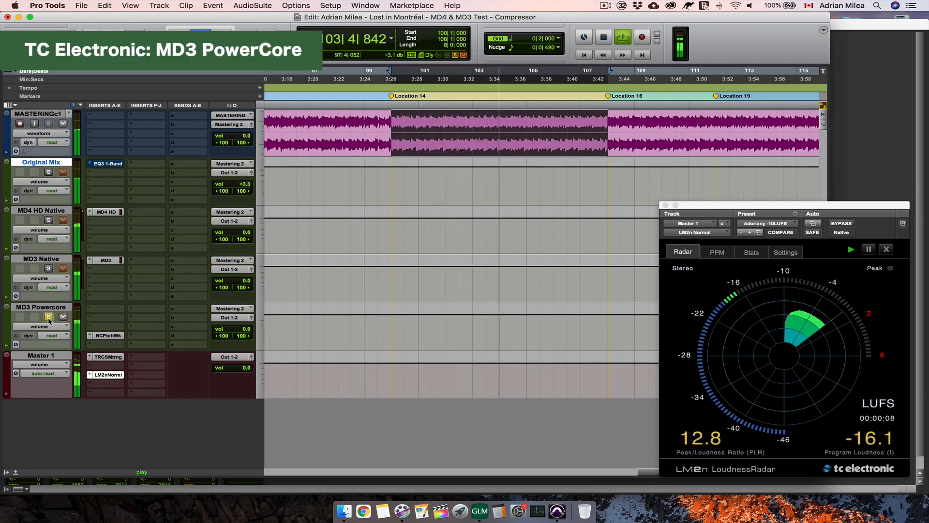
pyautogui.click(49, 220)
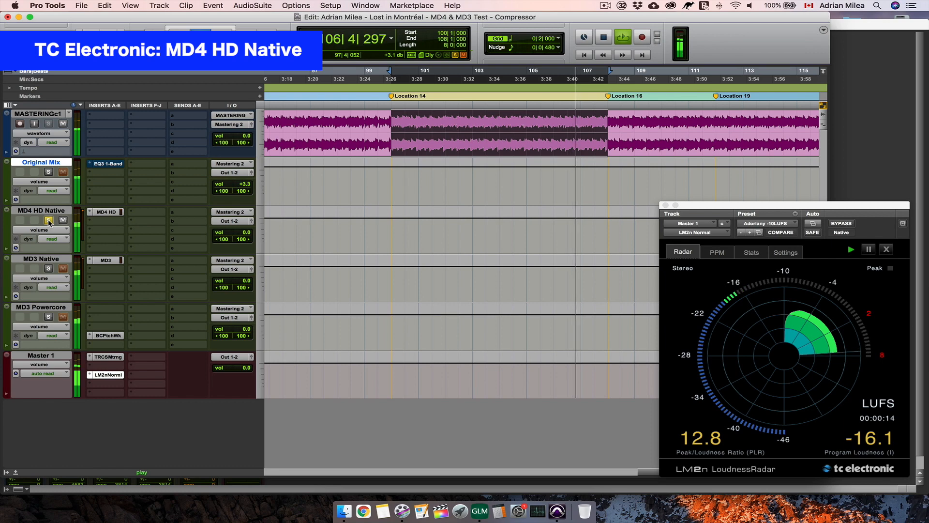
pyautogui.click(49, 317)
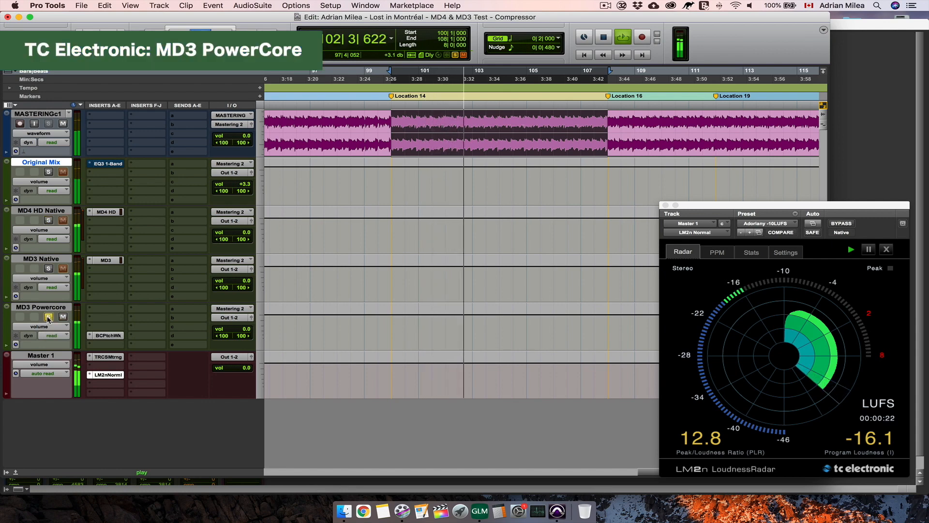
pyautogui.click(49, 220)
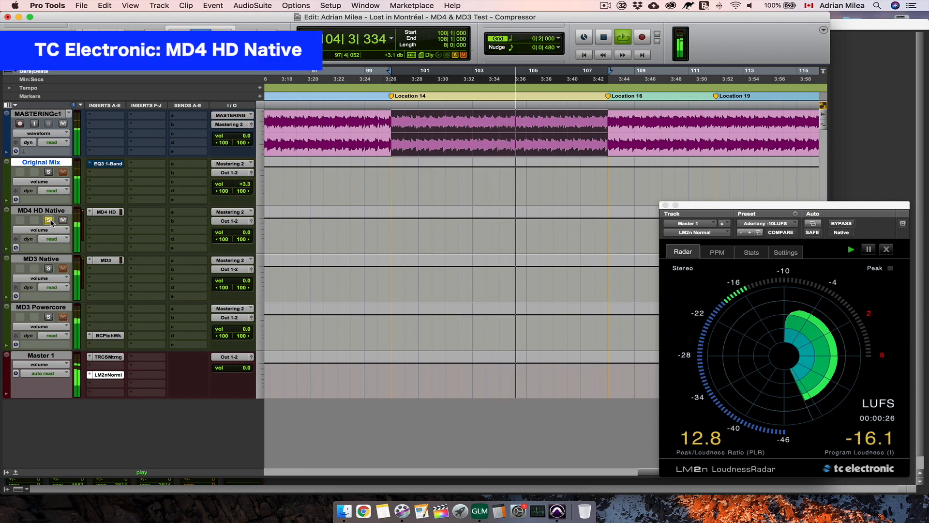
pyautogui.click(49, 317)
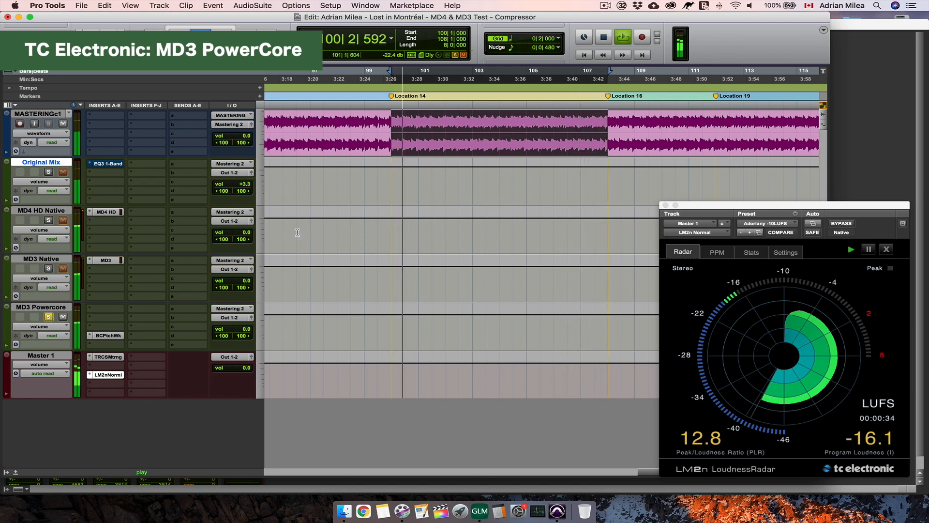
pyautogui.click(49, 220)
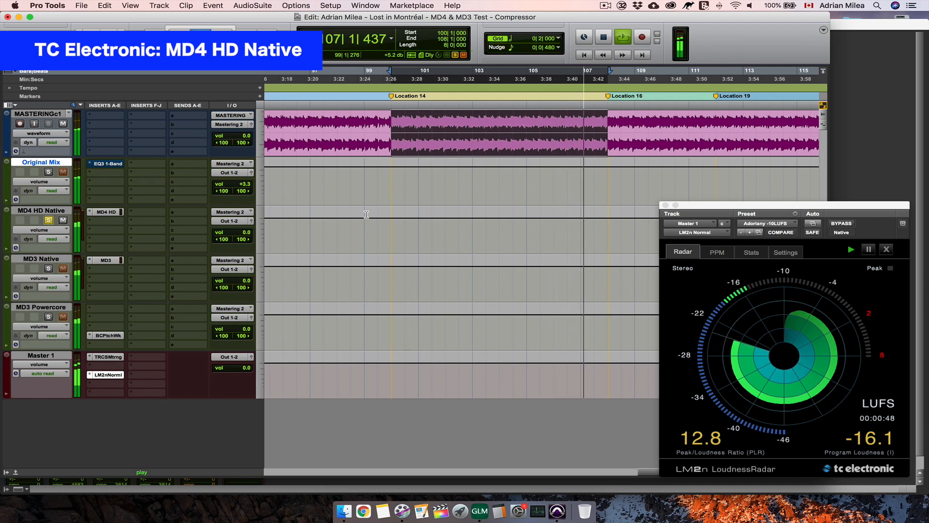
pyautogui.press('space')
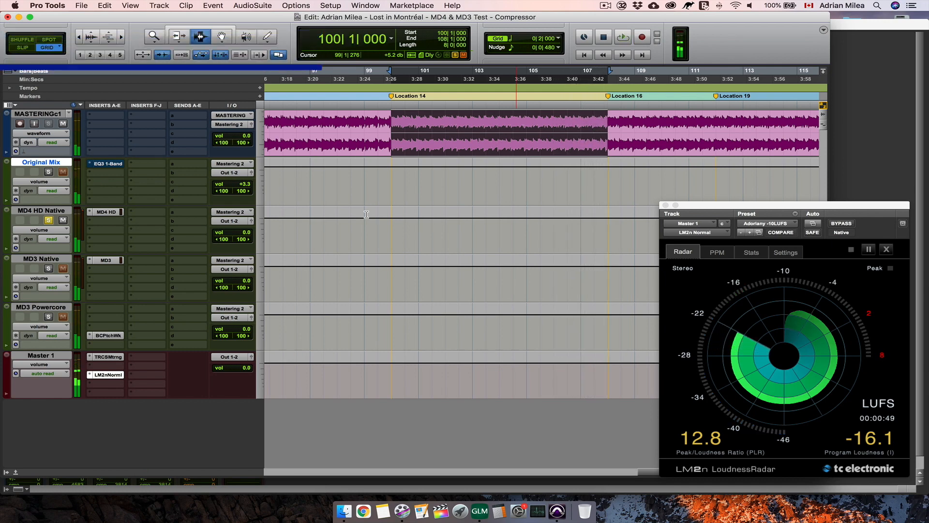
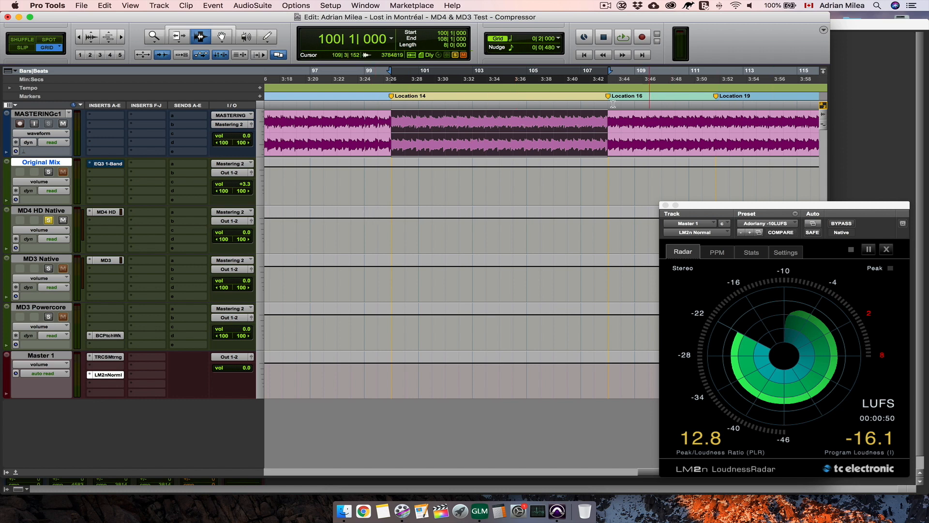
# - Open the MD4 HD plug-in on MD4 HD Native, and switch to TC Electronic's MD4 product page in Chrome
pyautogui.click(106, 212)
pyautogui.moveTo(441, 184); pyautogui.dragTo(436, 167)
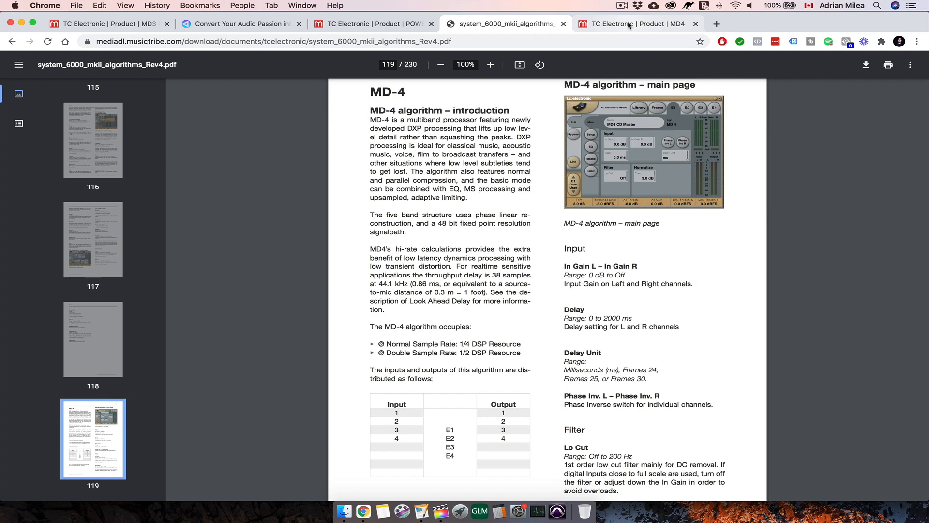
pyautogui.click(628, 25)
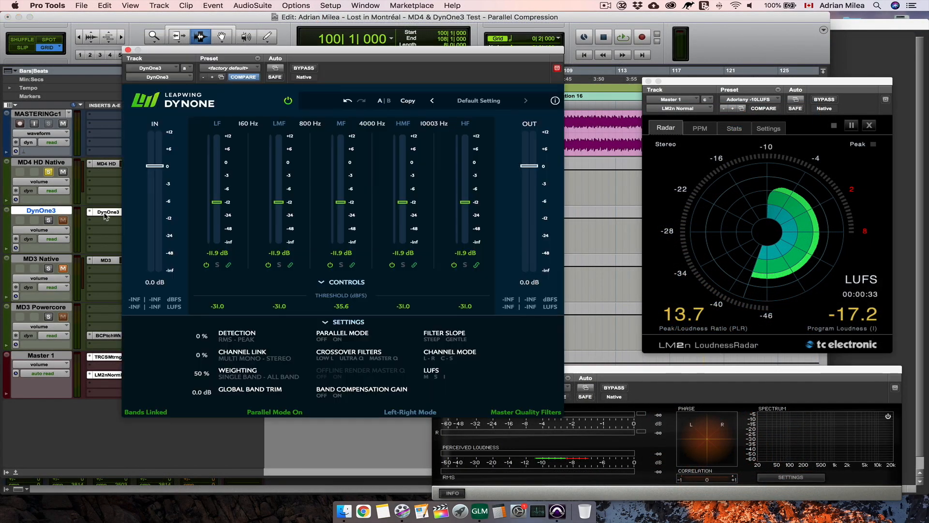
# - Compare DynOne3's detection and parallel mode settings with the compressor setup on MD4 HD's main page, switching between the two plug-ins
pyautogui.click(105, 214)
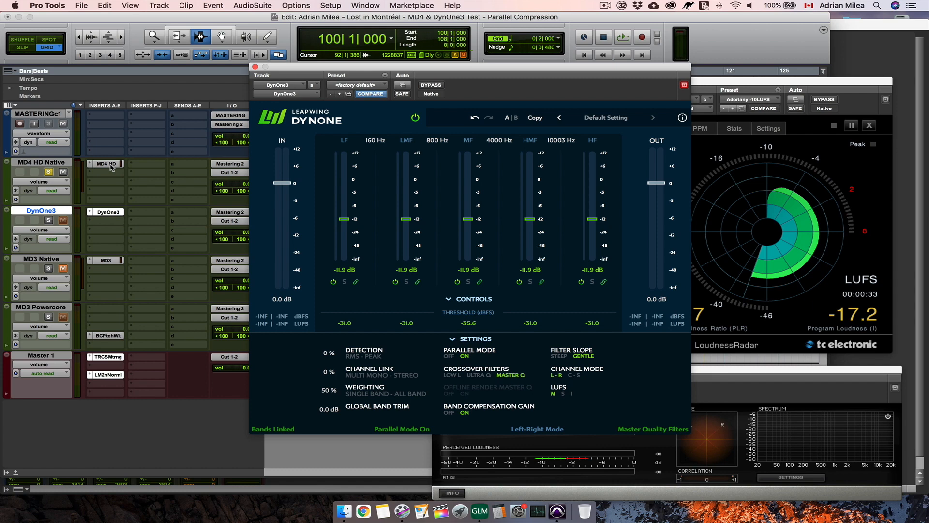
pyautogui.click(109, 164)
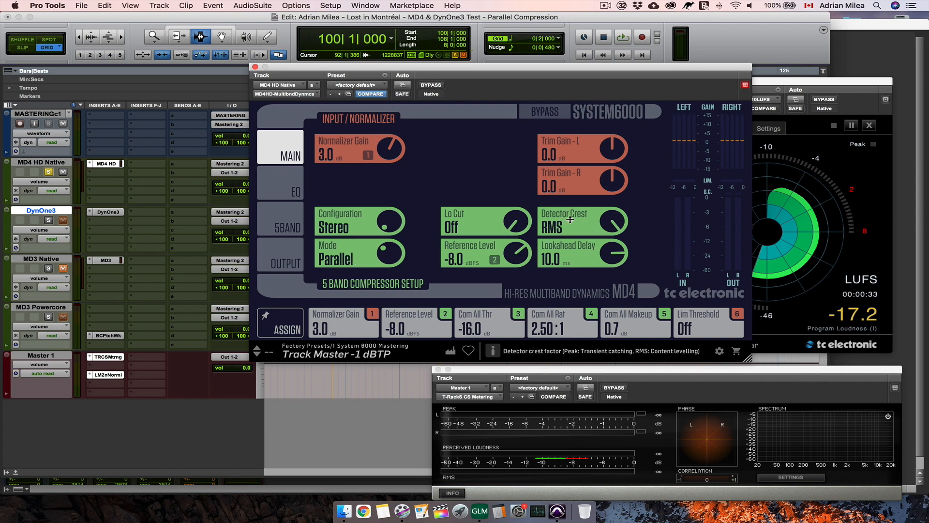
pyautogui.click(108, 212)
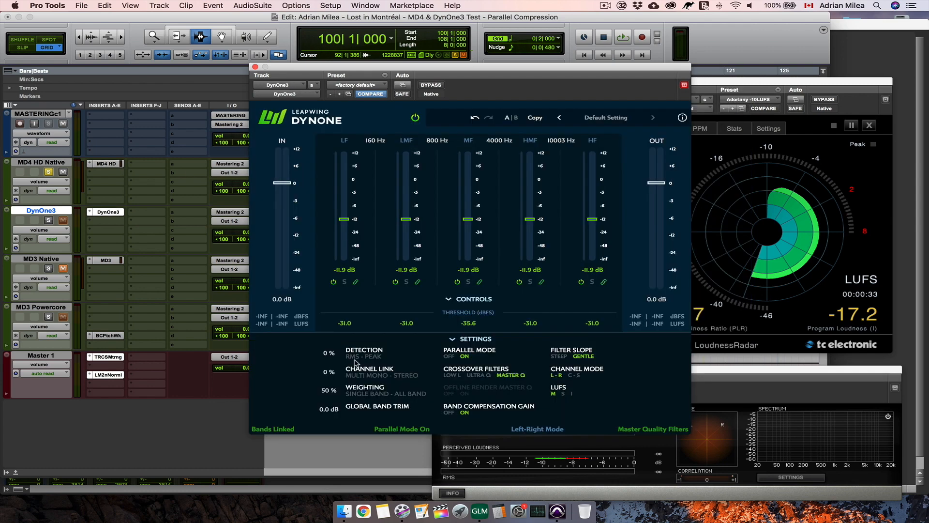
pyautogui.click(105, 164)
pyautogui.click(108, 214)
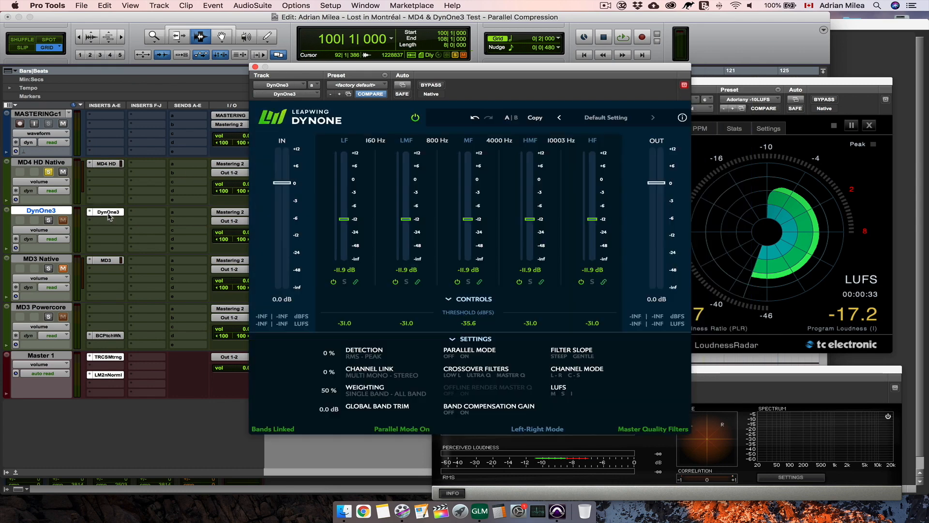
# - Compare the attack and release times of all five bands in DynOne3's controls with those in MD4 HD's 5 Band Compressor
pyautogui.click(470, 340)
pyautogui.click(106, 163)
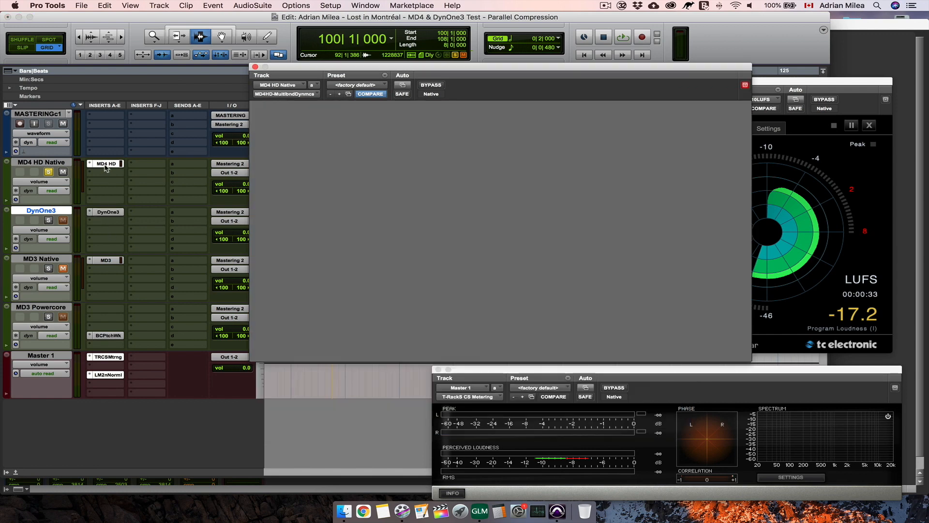
pyautogui.click(444, 265)
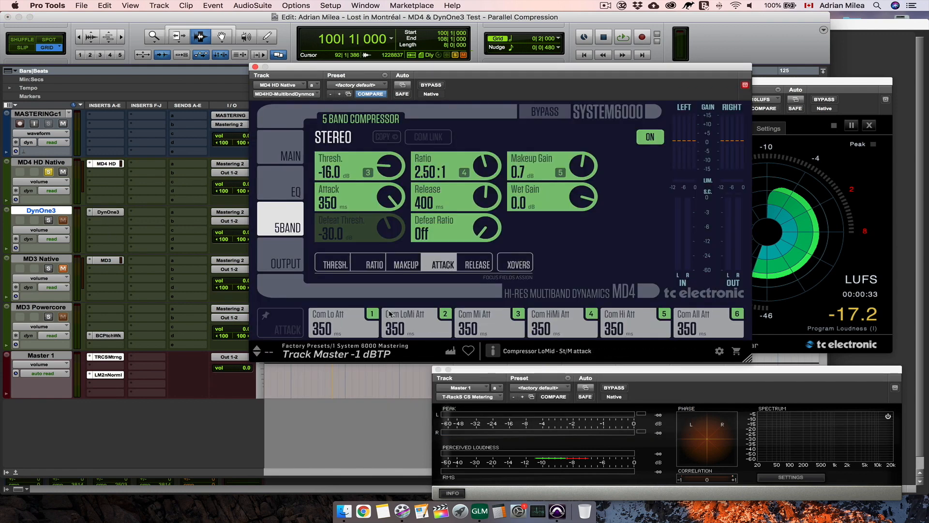
pyautogui.click(108, 212)
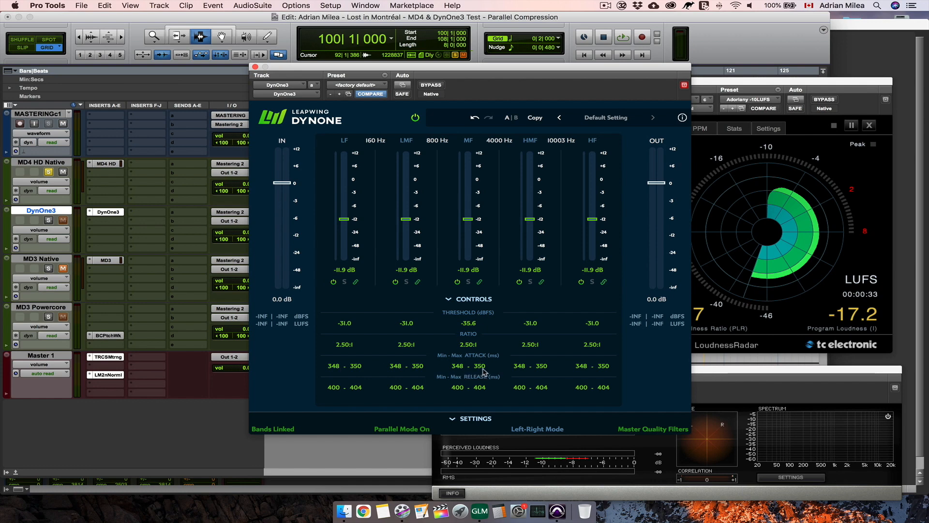
pyautogui.click(110, 165)
pyautogui.click(478, 265)
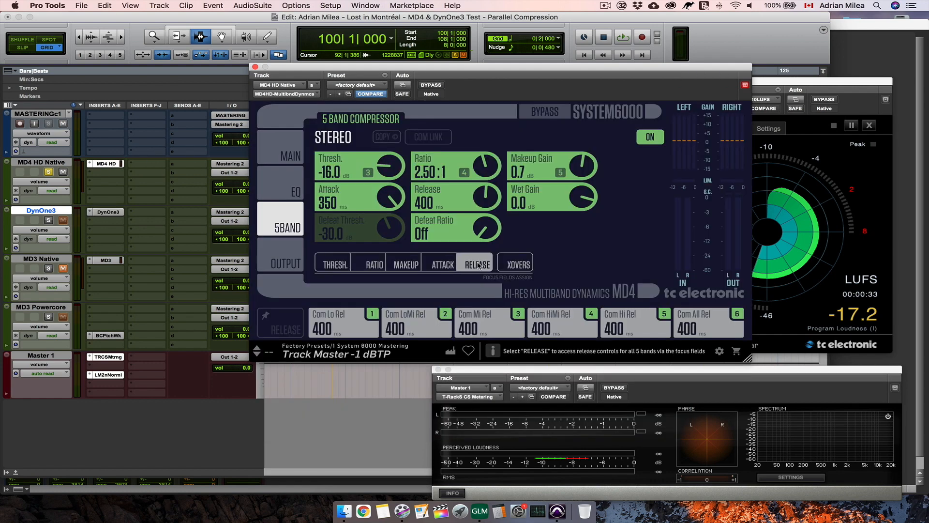
pyautogui.click(115, 213)
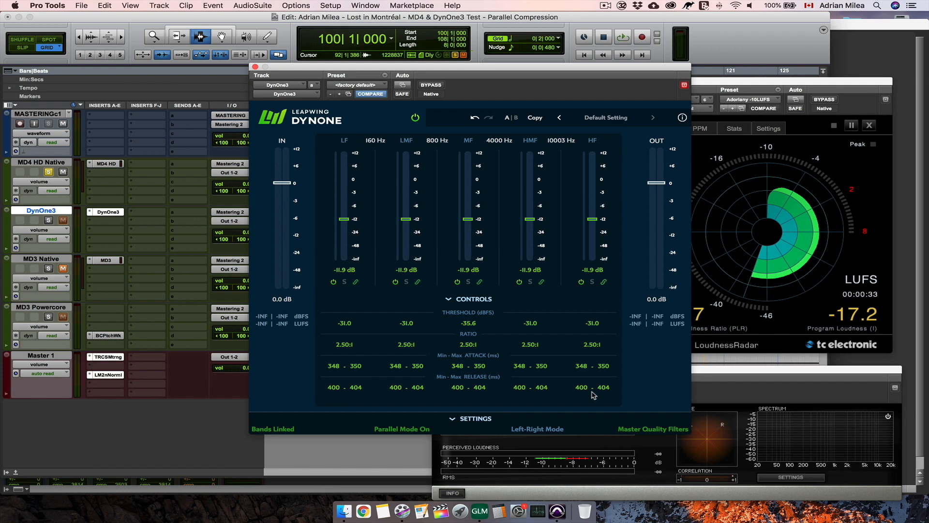
# - Match DynOne3's highest crossover to MD4 HD's at 10000 Hz with both plug-ins side by side, and close both windows
pyautogui.click(111, 164)
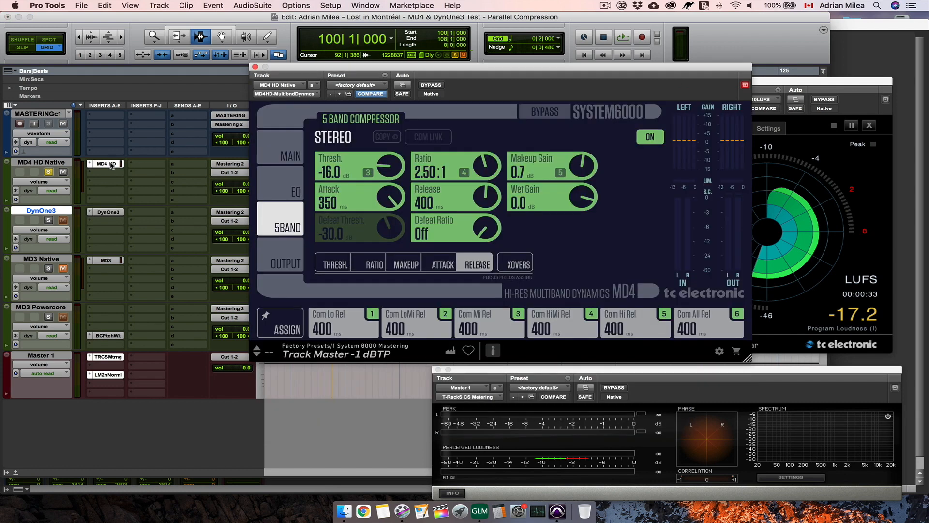
pyautogui.click(517, 262)
pyautogui.moveTo(501, 66); pyautogui.dragTo(651, 70)
pyautogui.keyDown('shift'); pyautogui.click(111, 212); pyautogui.keyUp('shift')
pyautogui.moveTo(309, 192); pyautogui.dragTo(310, 192)
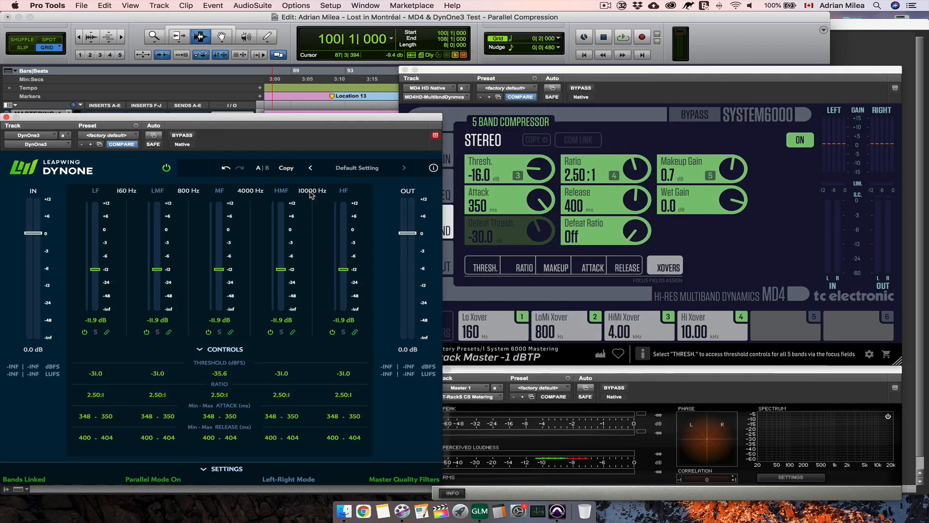
pyautogui.click(6, 117)
pyautogui.click(405, 70)
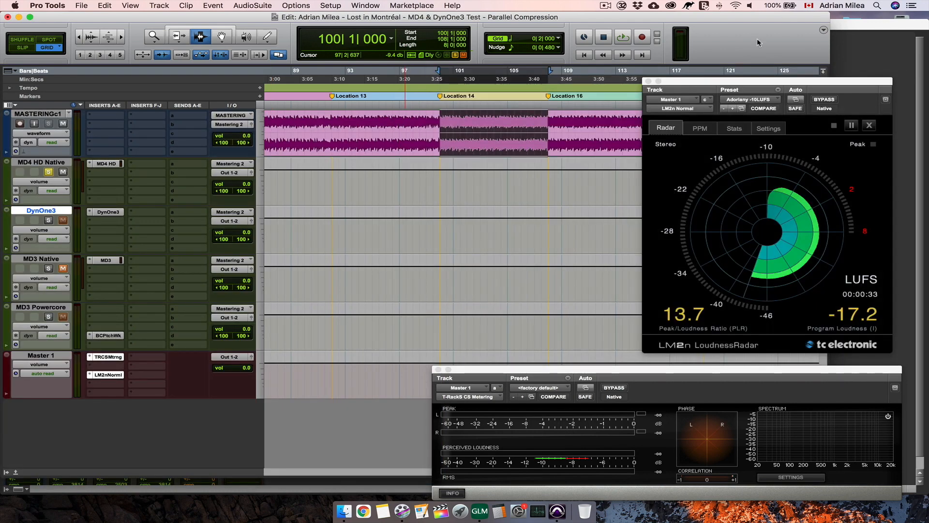
# - Play the Location 14 section and alternate the solo between MD4 HD Native and DynOne3 to compare their parallel compression, stopping on MD4 HD Native
pyautogui.press('space')
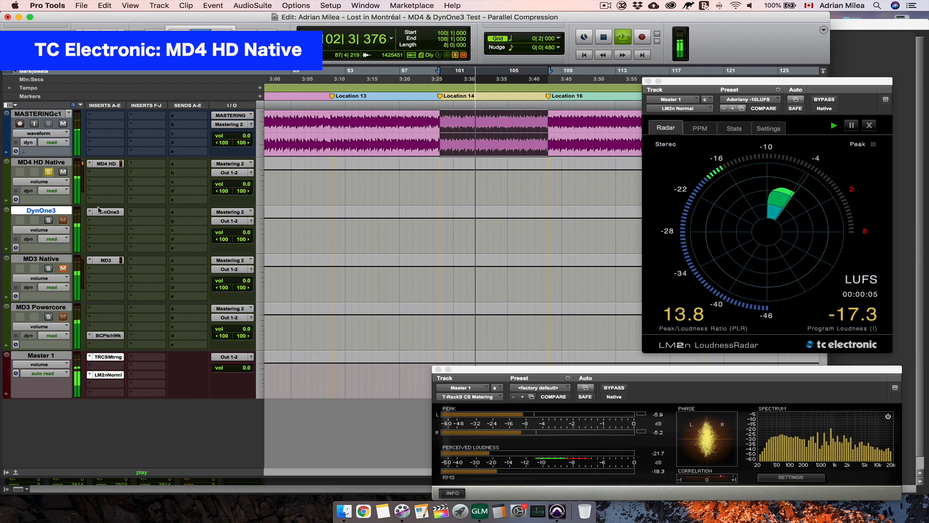
pyautogui.click(49, 221)
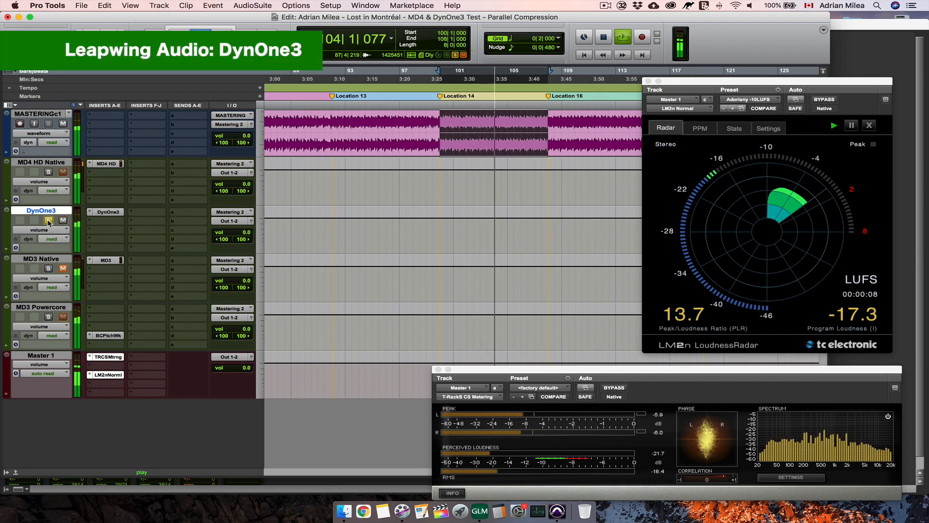
pyautogui.click(49, 172)
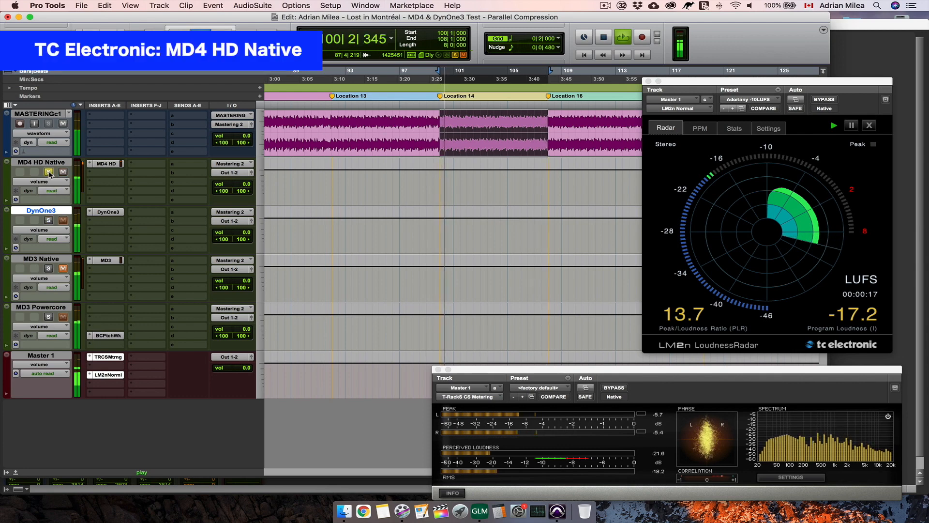
pyautogui.click(49, 221)
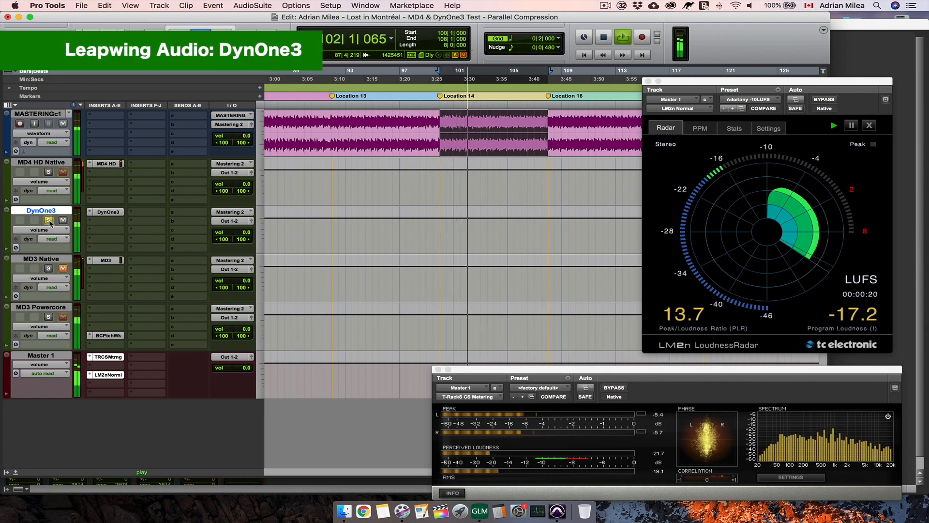
pyautogui.click(48, 172)
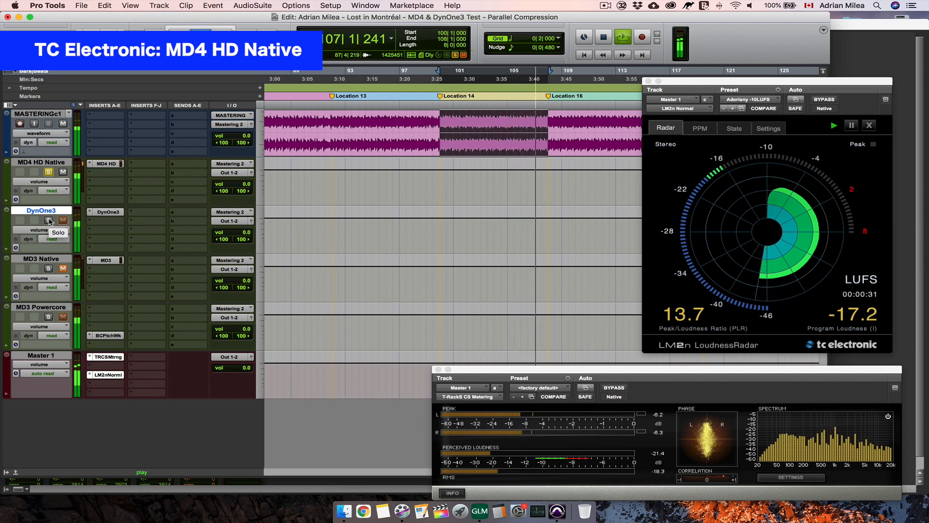
pyautogui.click(49, 220)
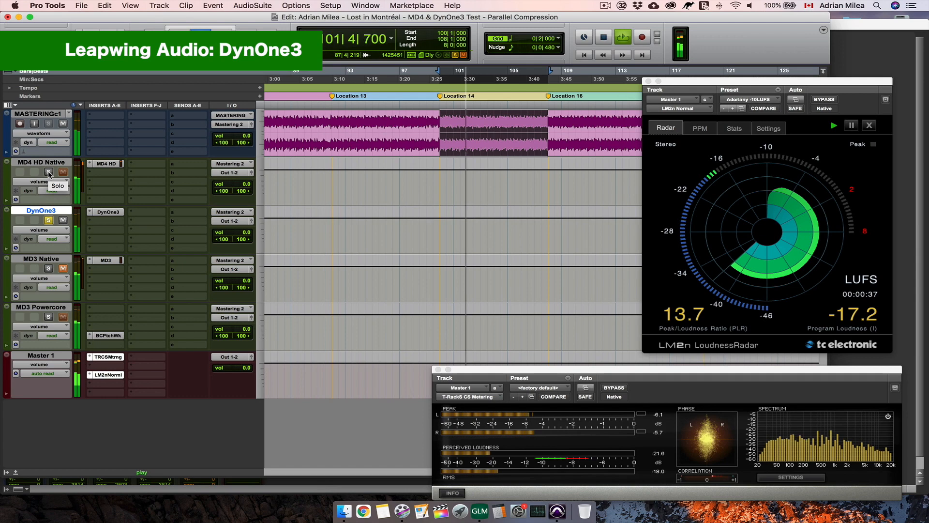
pyautogui.click(49, 172)
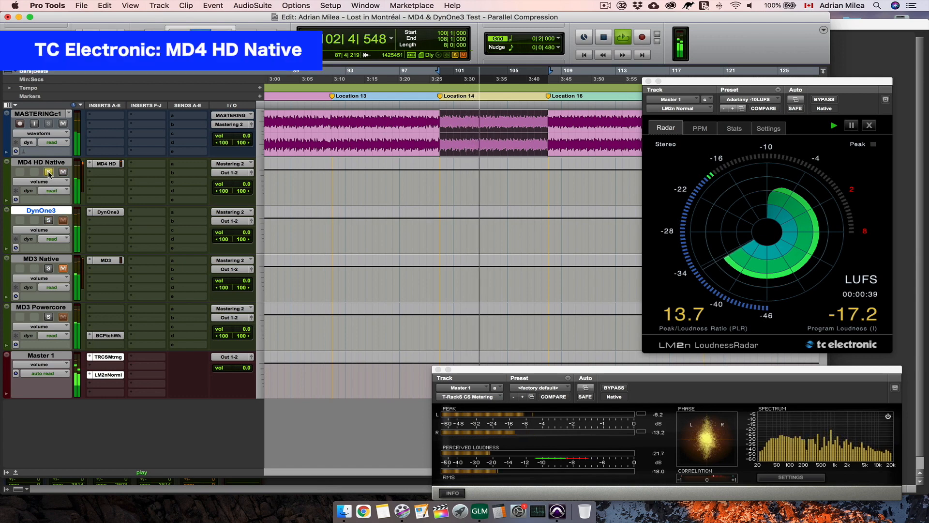
pyautogui.click(49, 221)
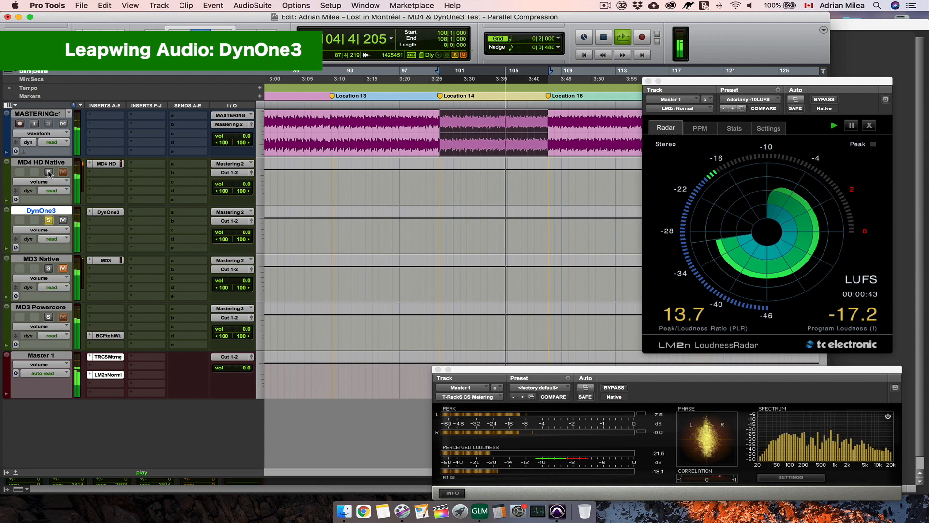
pyautogui.click(49, 172)
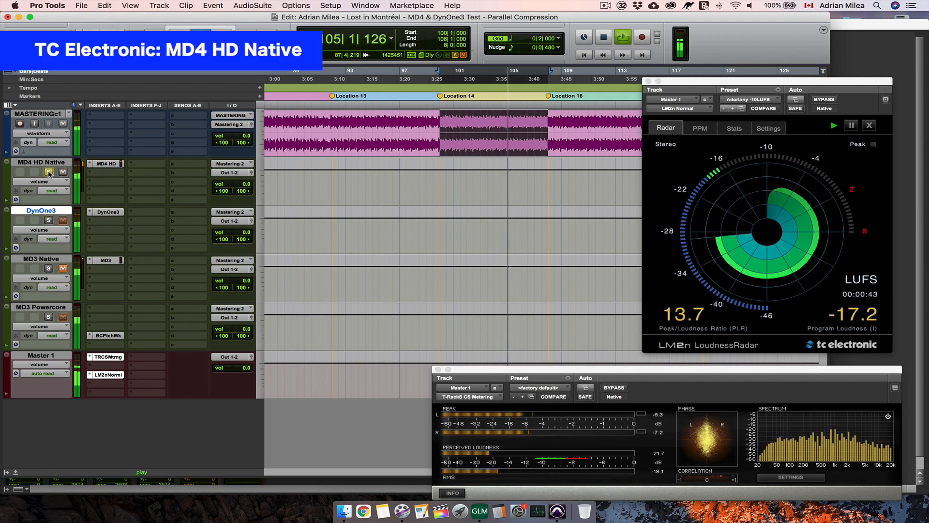
pyautogui.click(49, 220)
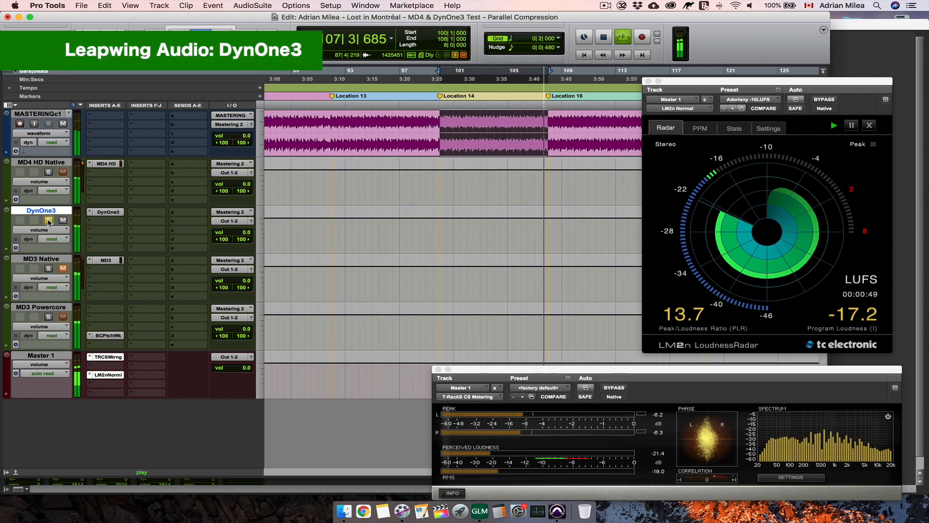
pyautogui.click(48, 171)
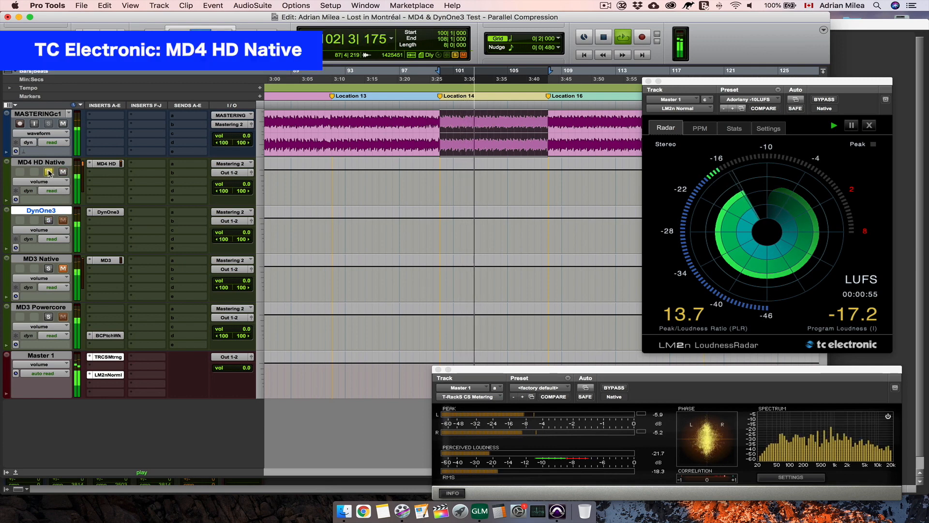
pyautogui.click(48, 220)
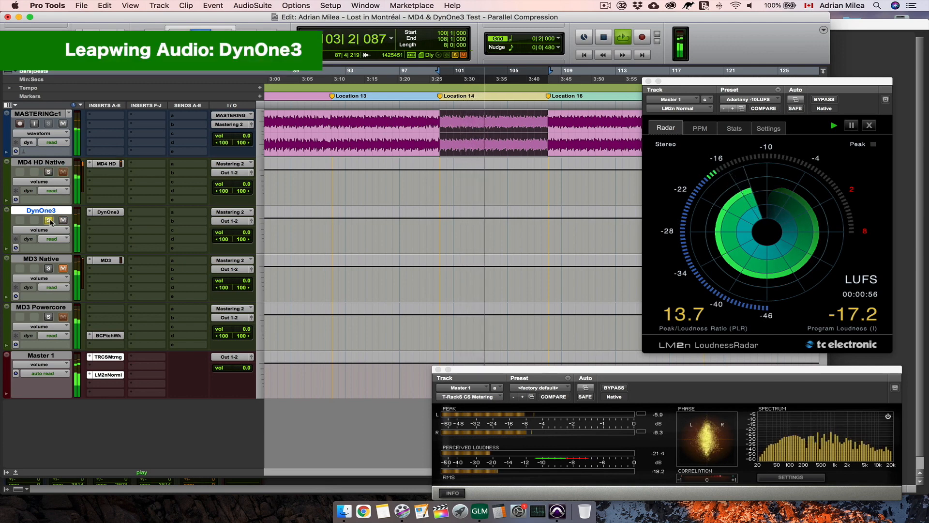
pyautogui.click(48, 171)
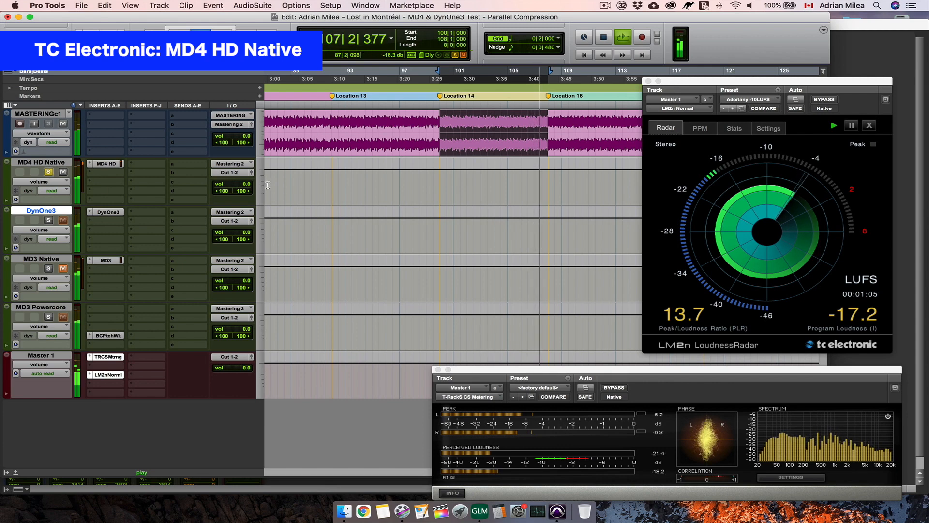
pyautogui.press('space')
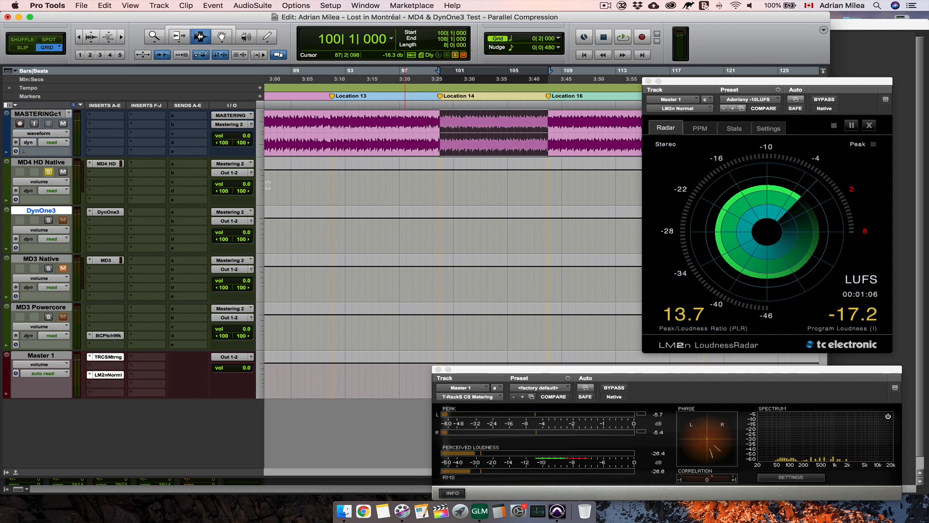
# - Select the Location 4 section of the MASTERING track from bar 34 to bar 42
pyautogui.press('r')
pyautogui.press('r')
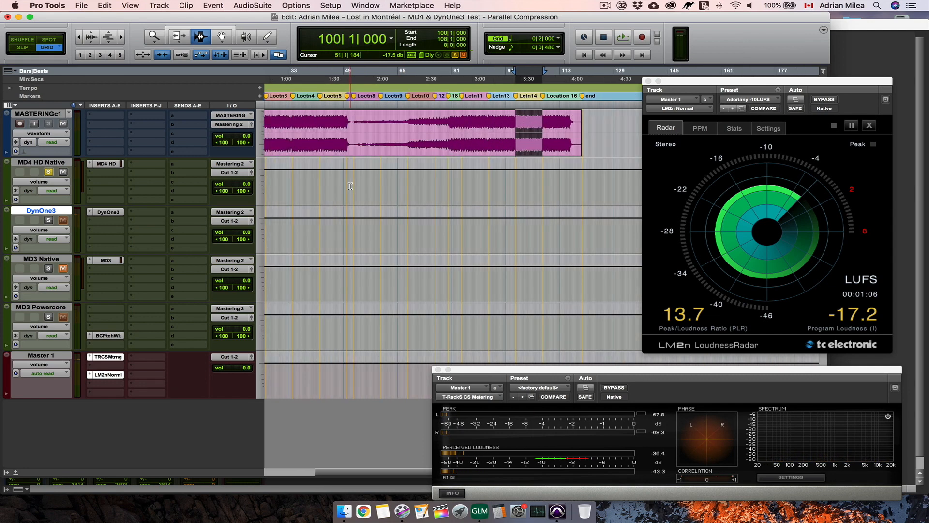
pyautogui.click(321, 131)
pyautogui.press('t')
pyautogui.press('t')
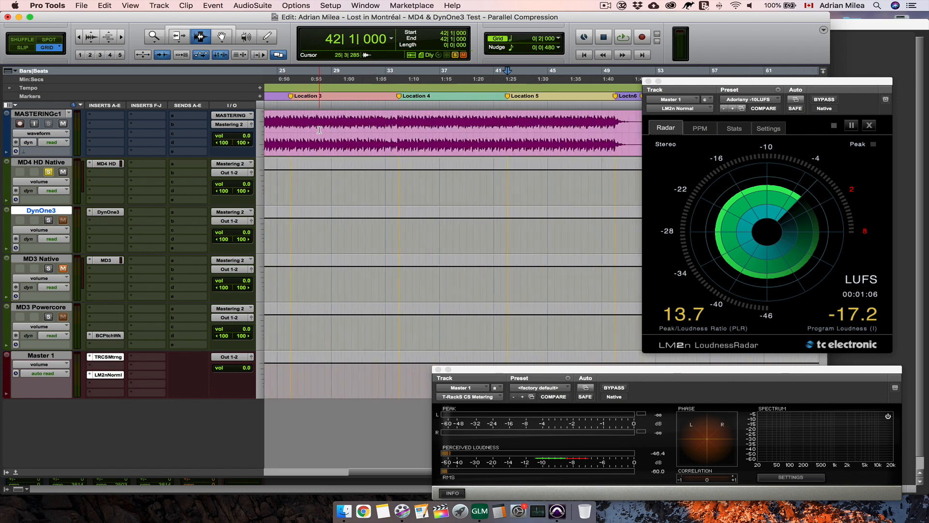
pyautogui.moveTo(478, 124); pyautogui.dragTo(371, 125)
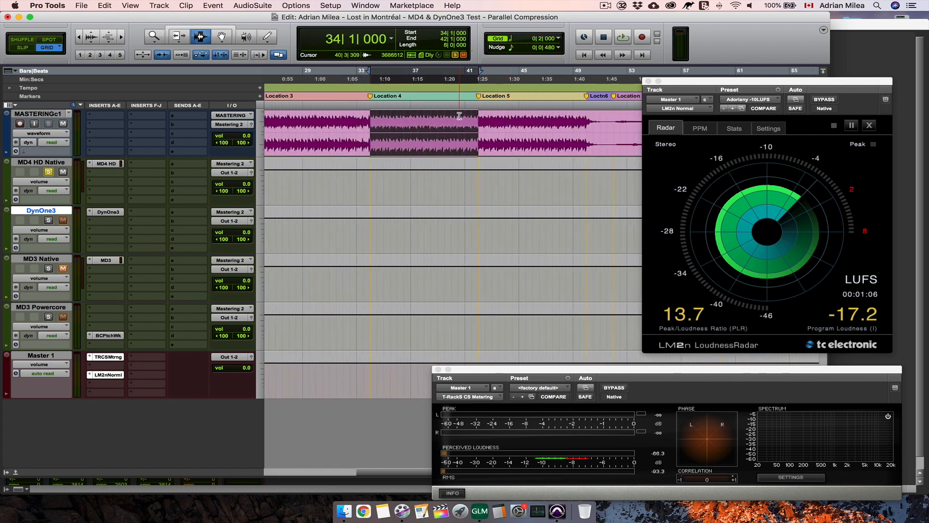
# - Play the Location 4 section and alternate the solo between DynOne3 and MD4 HD Native to compare their parallel compression, stopping on MD4 HD Native
pyautogui.keyDown('super'); pyautogui.click(49, 221); pyautogui.keyUp('super')
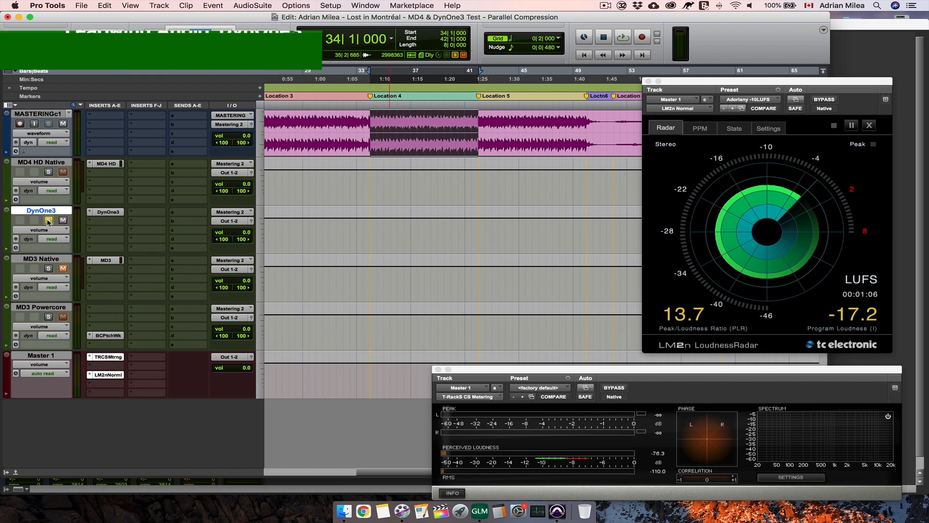
pyautogui.press('space')
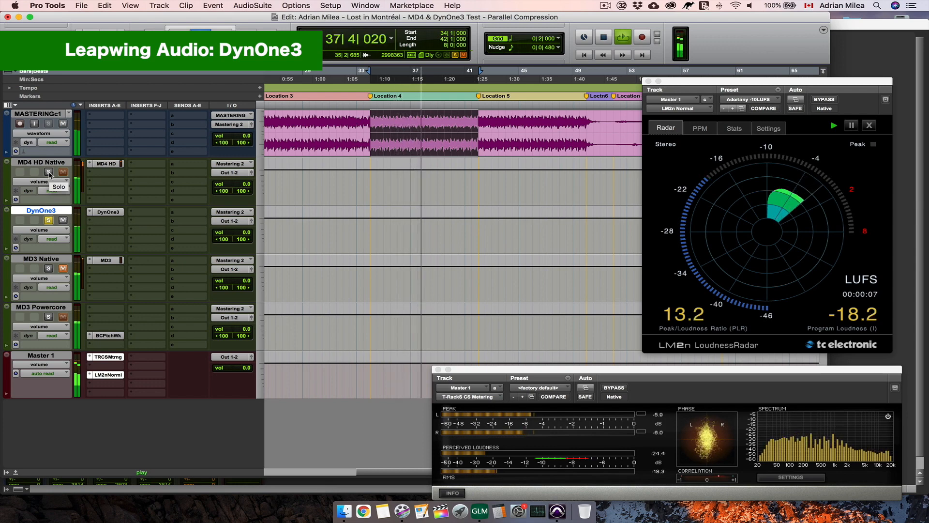
pyautogui.click(49, 172)
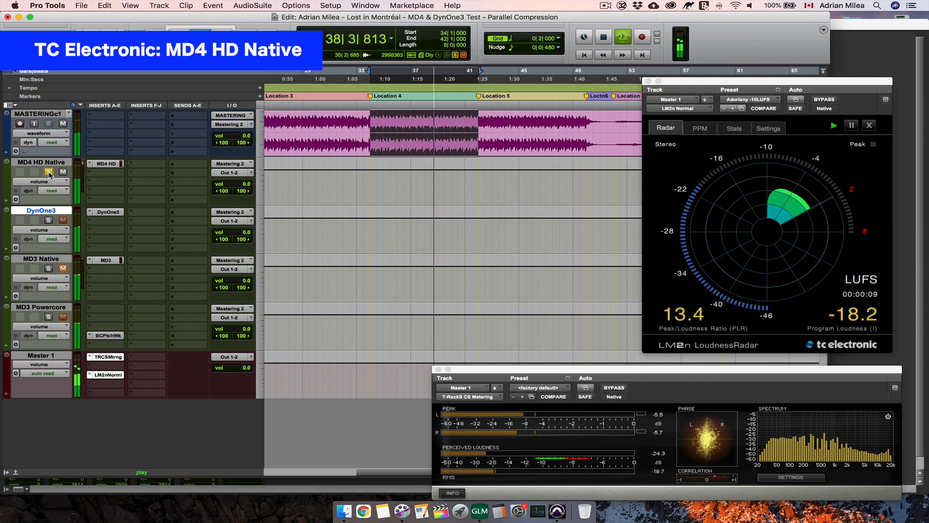
pyautogui.click(48, 221)
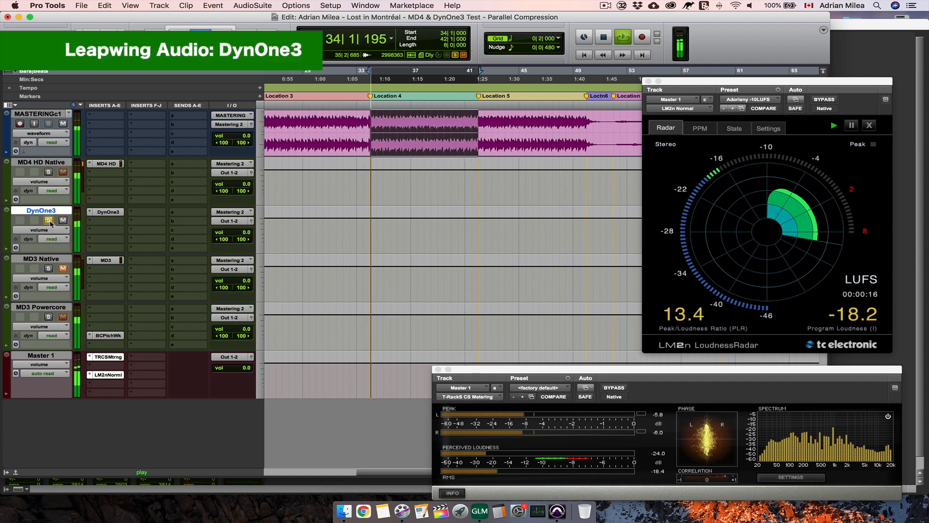
pyautogui.click(48, 172)
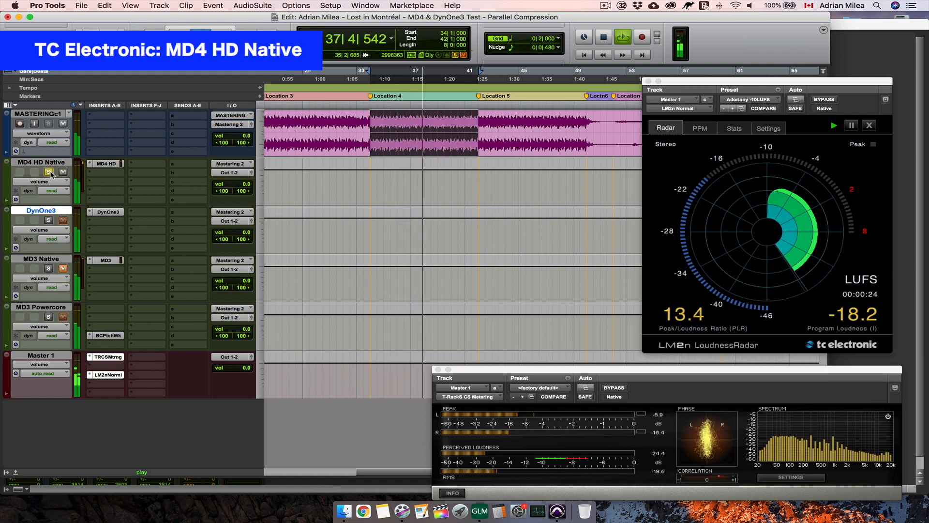
pyautogui.click(48, 221)
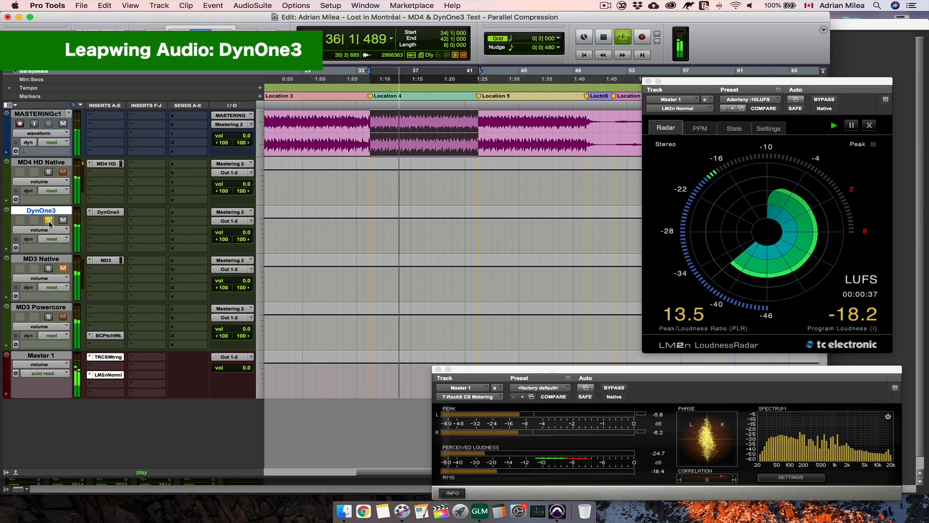
pyautogui.click(48, 172)
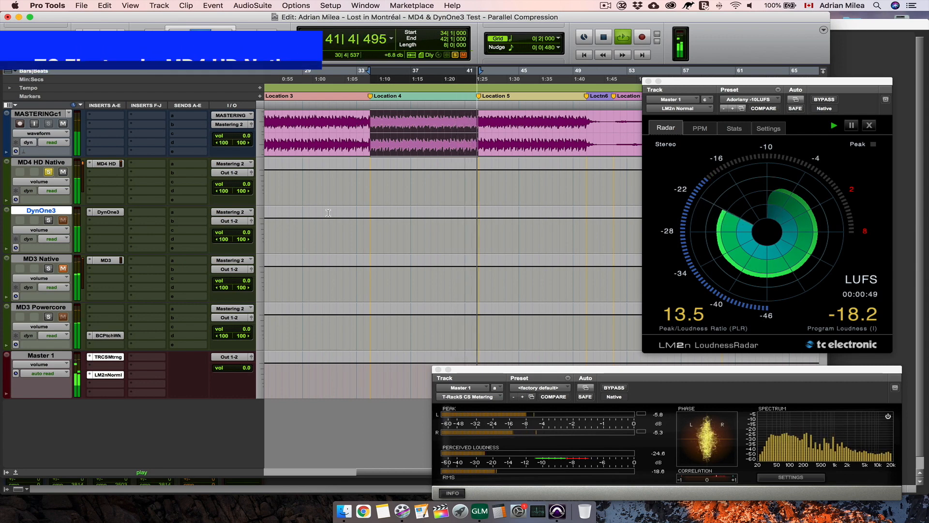
pyautogui.press('space')
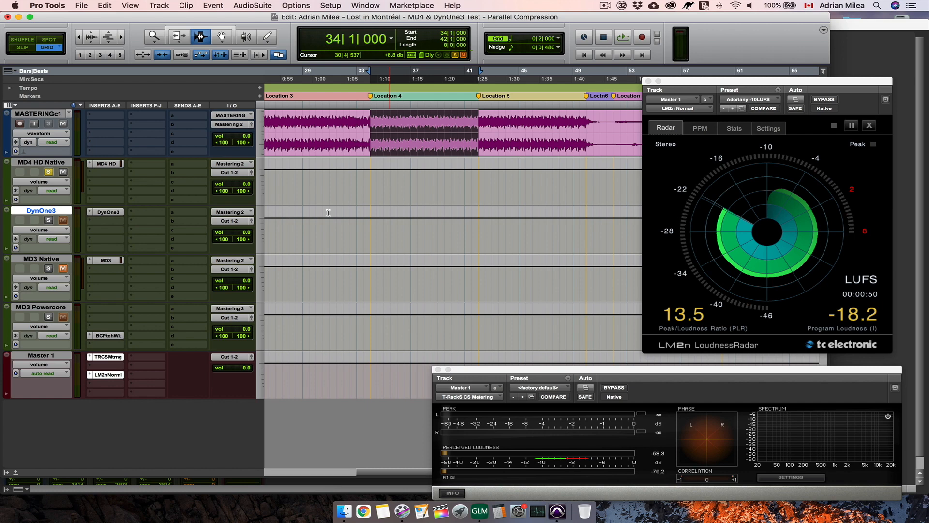
# - Check MD4 HD's compressor mode and the attack times of its 5 Band Compressor in the Compression session, and close the plug-in window
pyautogui.click(108, 164)
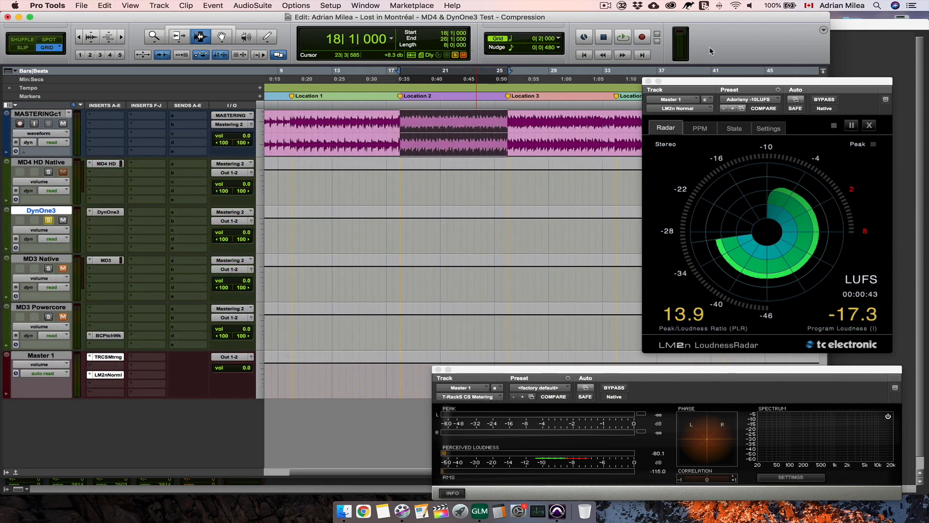
pyautogui.click(111, 164)
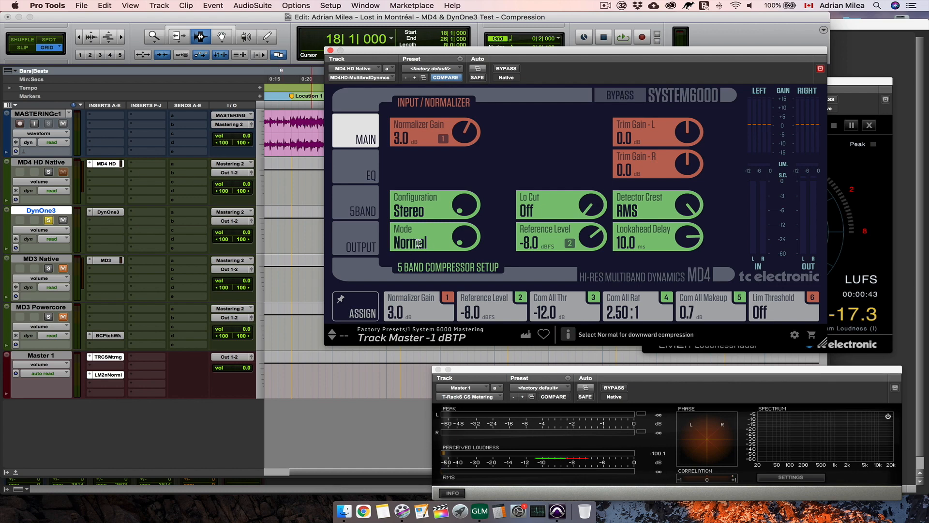
pyautogui.click(367, 210)
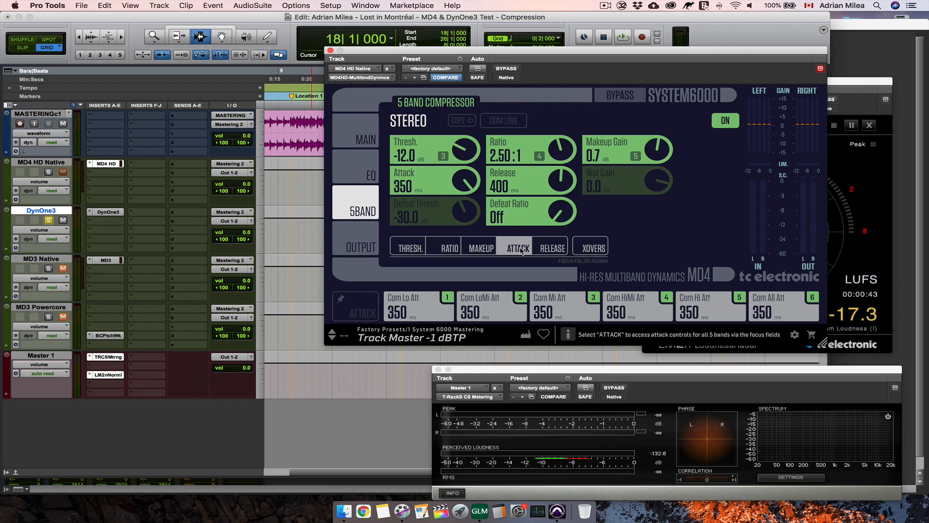
pyautogui.click(109, 213)
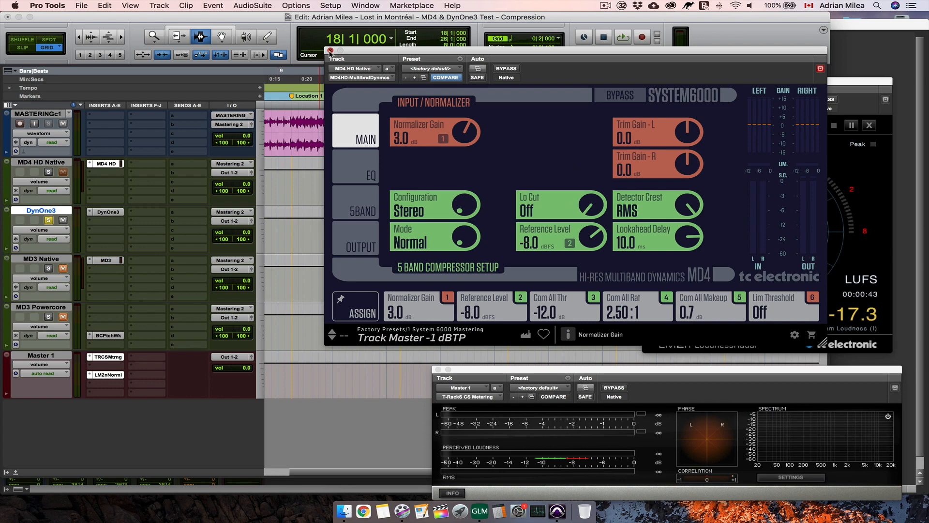
# - Play the Location 2 section and alternate the solo between DynOne3 and MD4 HD Native to compare their normal compression, stopping on MD4 HD Native
pyautogui.press('space')
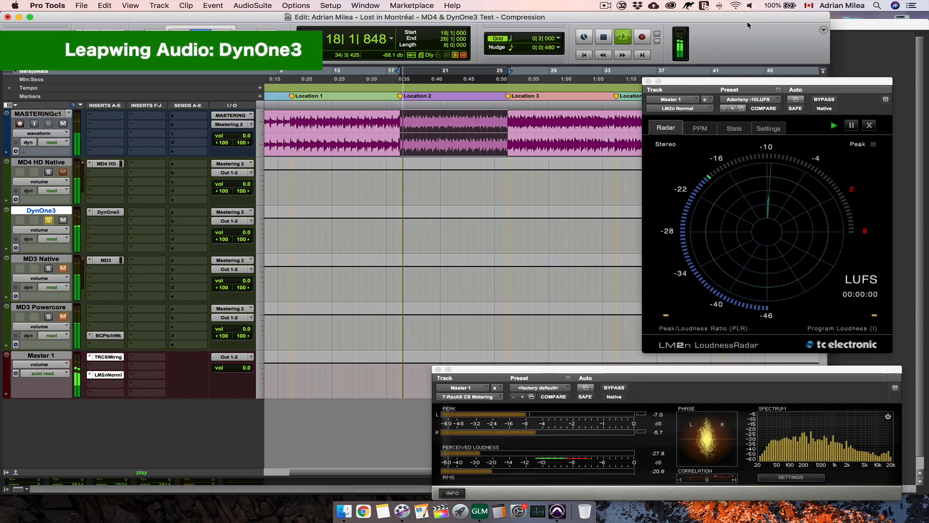
pyautogui.click(48, 172)
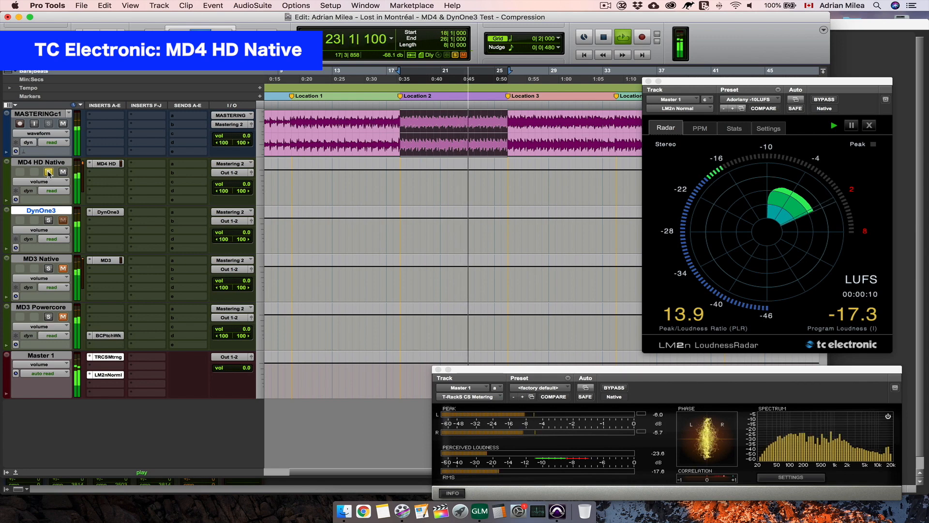
pyautogui.click(49, 221)
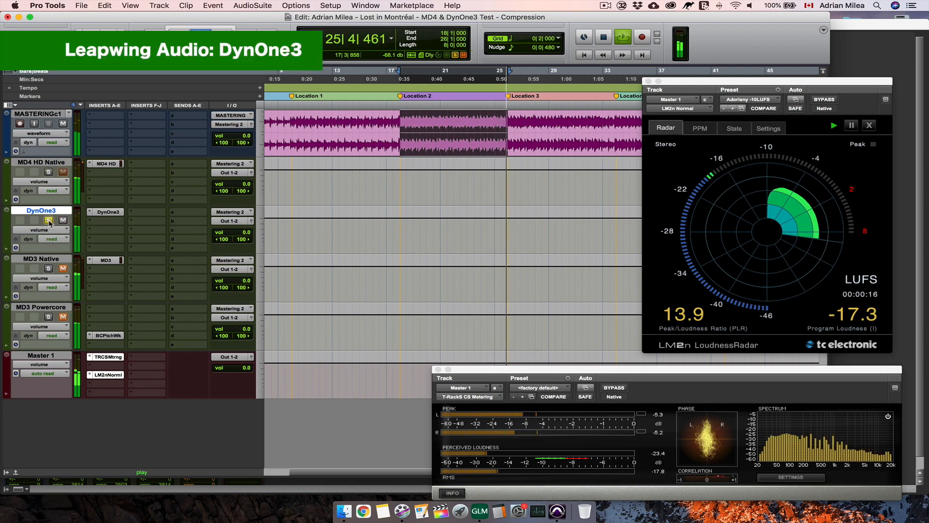
pyautogui.click(49, 172)
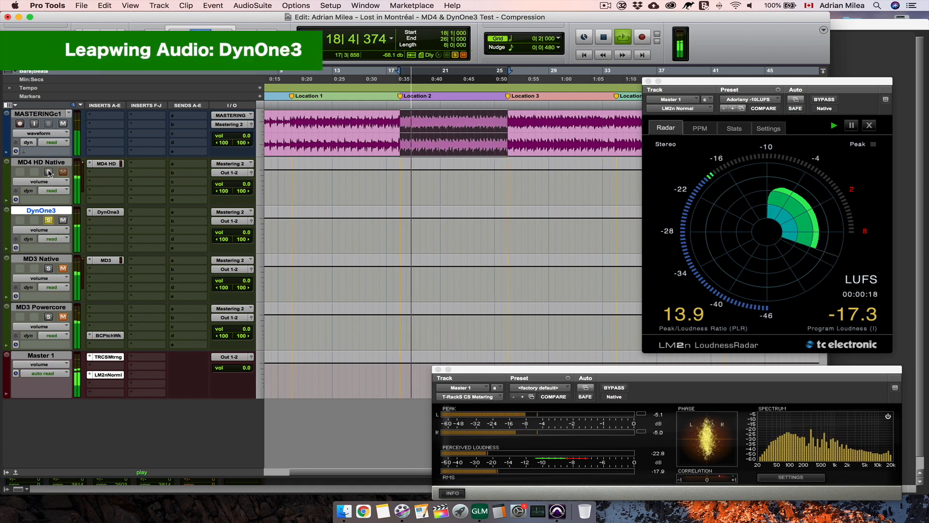
pyautogui.click(49, 172)
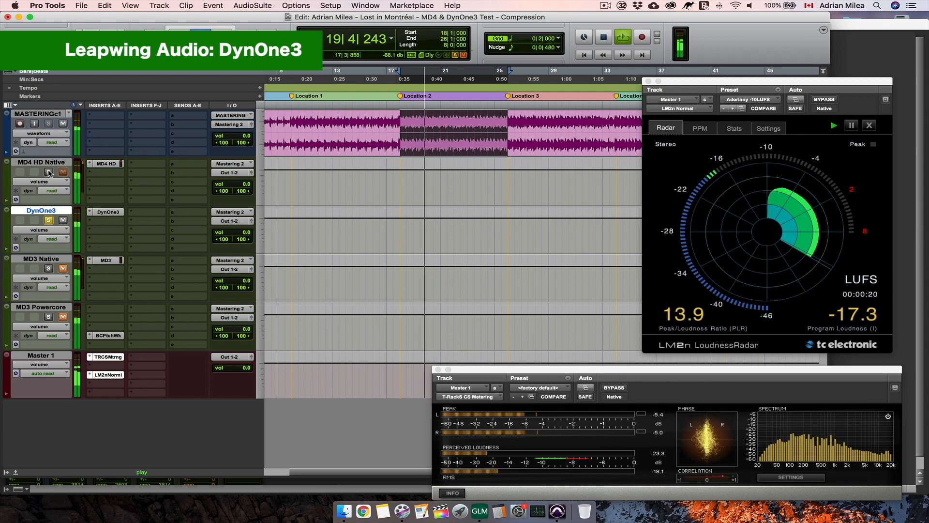
pyautogui.click(48, 220)
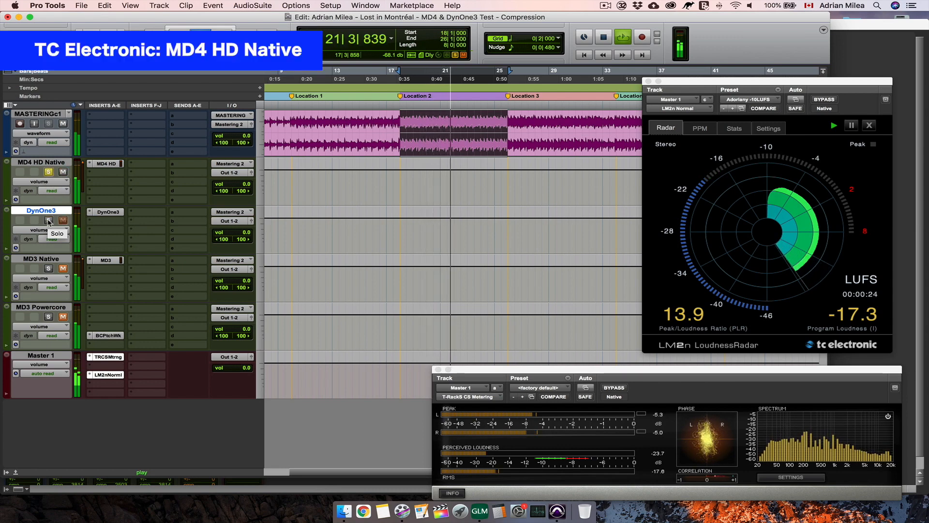
pyautogui.click(49, 220)
pyautogui.click(49, 171)
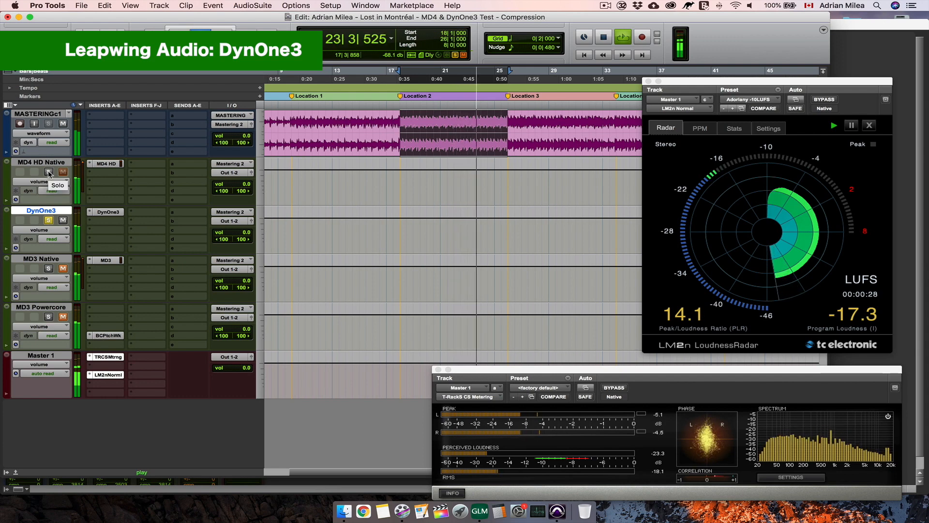
pyautogui.click(49, 172)
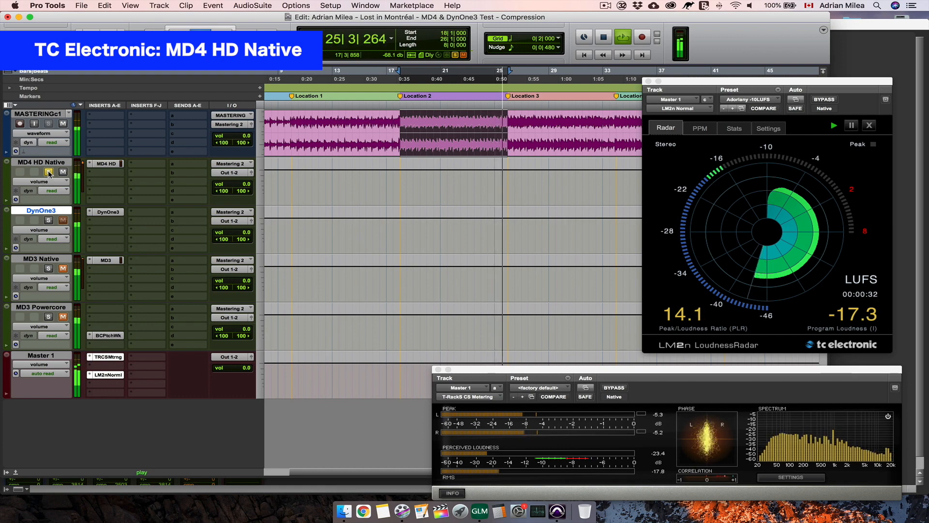
pyautogui.press('space')
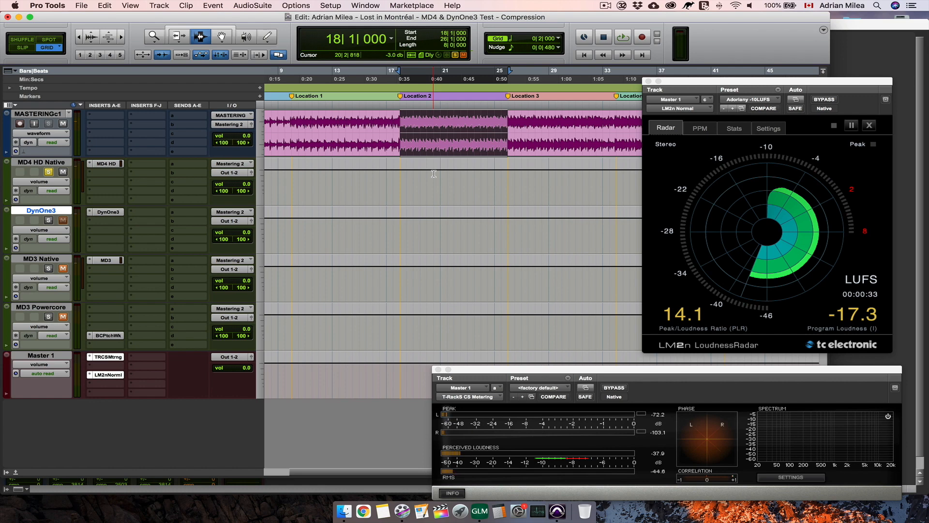
# - Select part of the Location 14 section on the MASTERING track in the Compression session
pyautogui.hscroll(15, 434, 173)
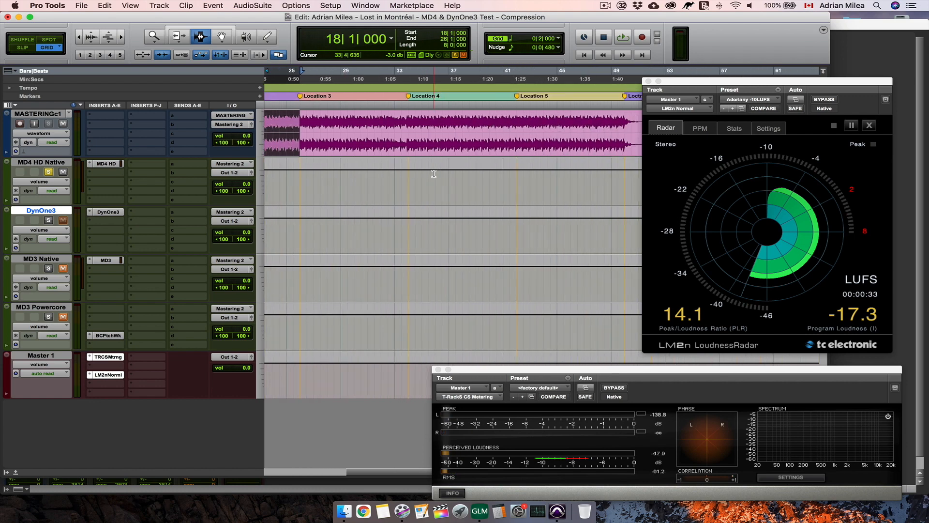
pyautogui.press('r')
pyautogui.hscroll(8, 433, 173)
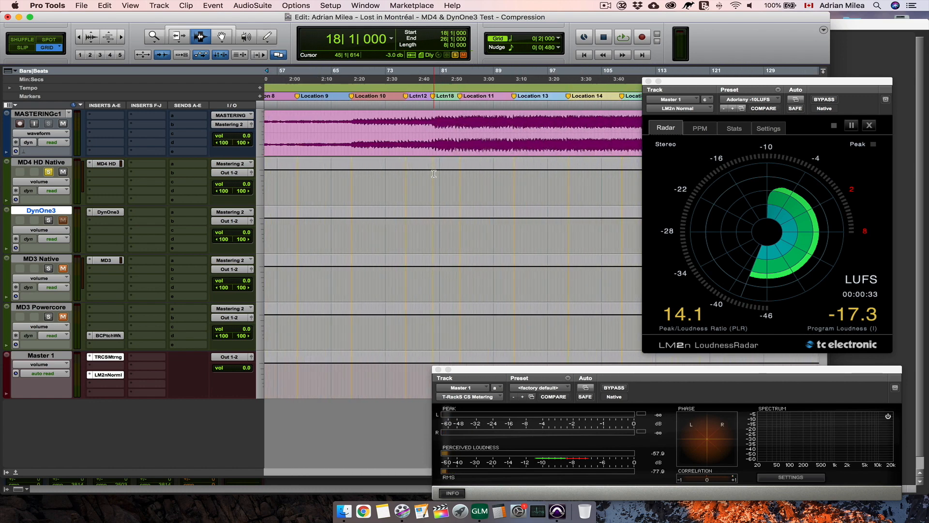
pyautogui.hscroll(4, 434, 174)
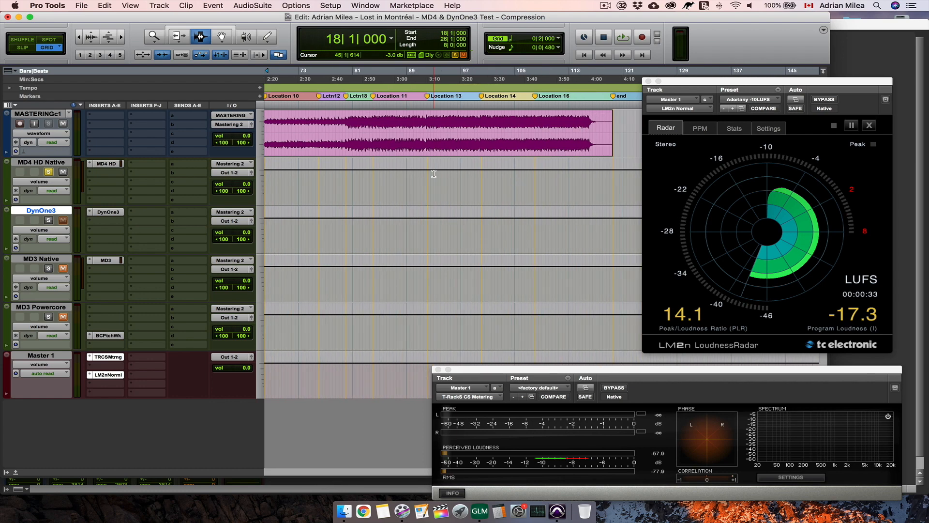
pyautogui.hscroll(2, 434, 173)
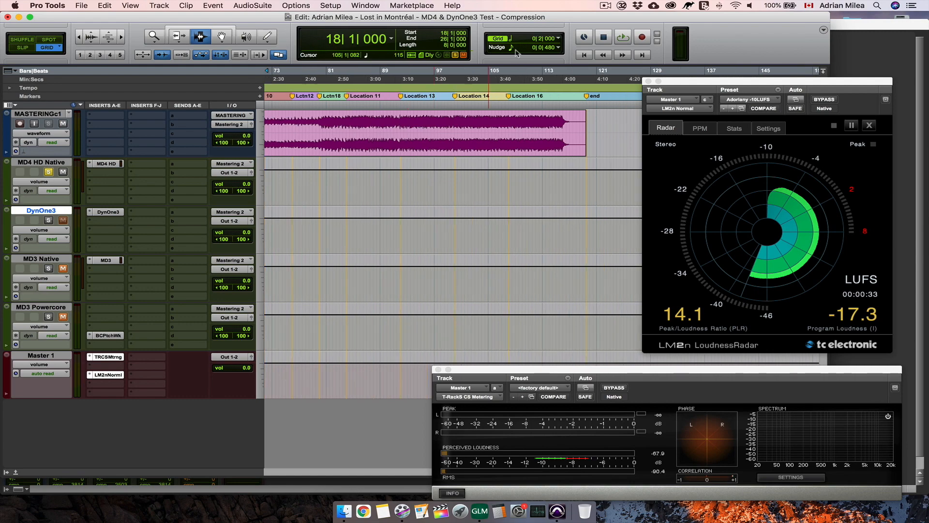
pyautogui.moveTo(453, 113); pyautogui.dragTo(488, 116)
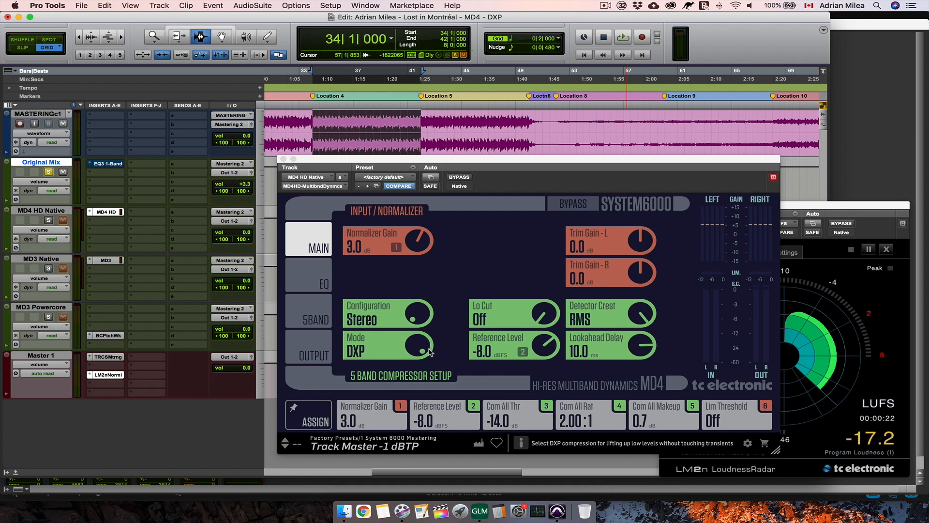
# - Play the Location 4 section and alternate the solo between Original Mix and MD4 HD Native to audition DXP mode, stopping on MD4 HD Native
pyautogui.press('space')
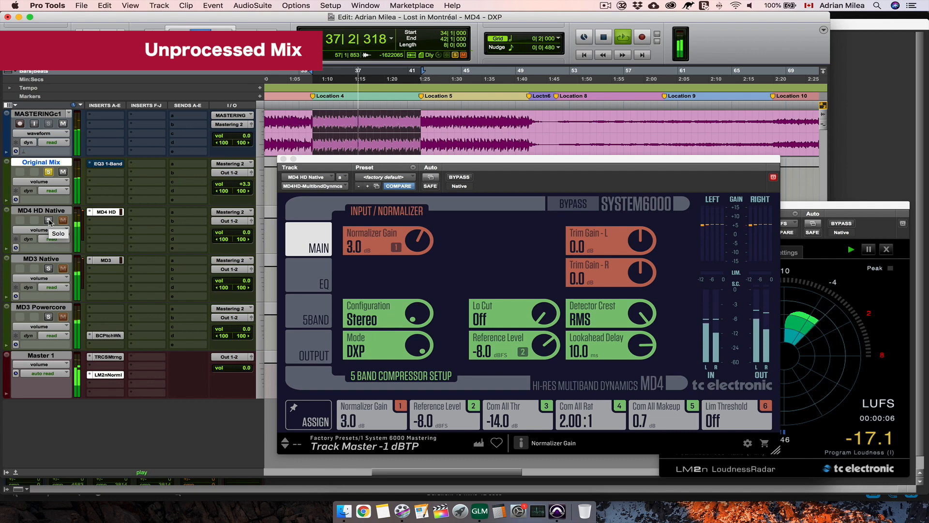
pyautogui.click(48, 220)
pyautogui.click(46, 173)
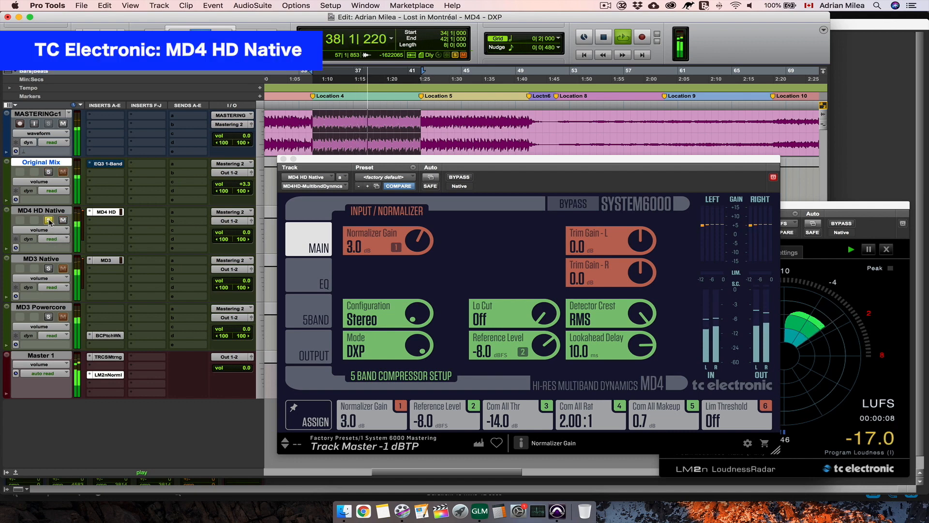
pyautogui.click(48, 173)
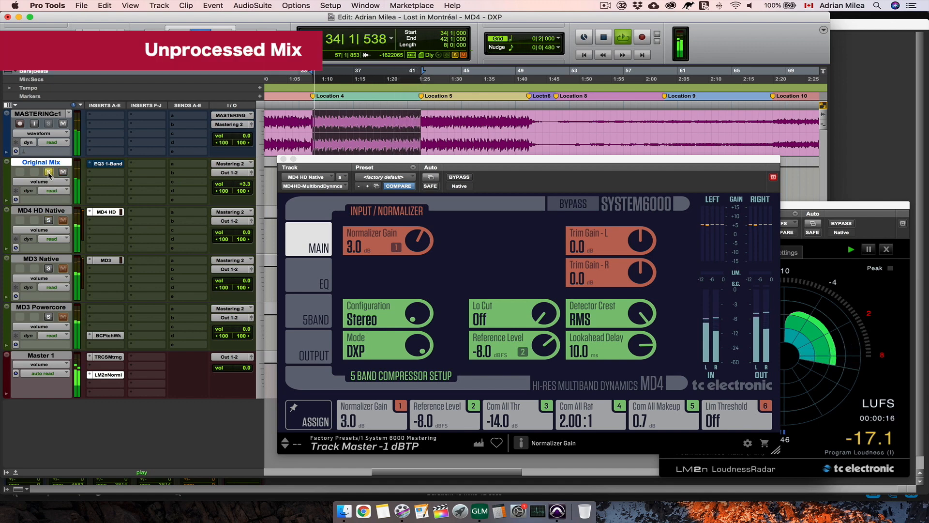
pyautogui.click(48, 221)
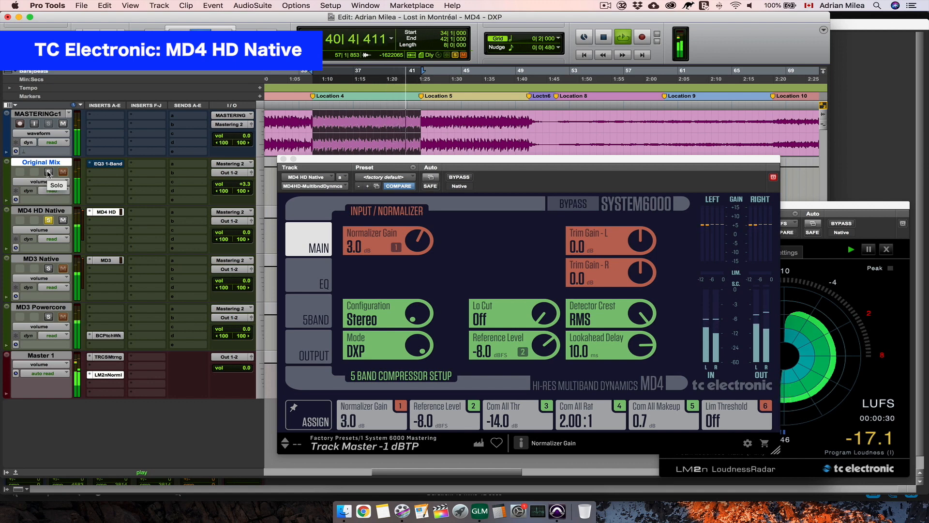
pyautogui.press('space')
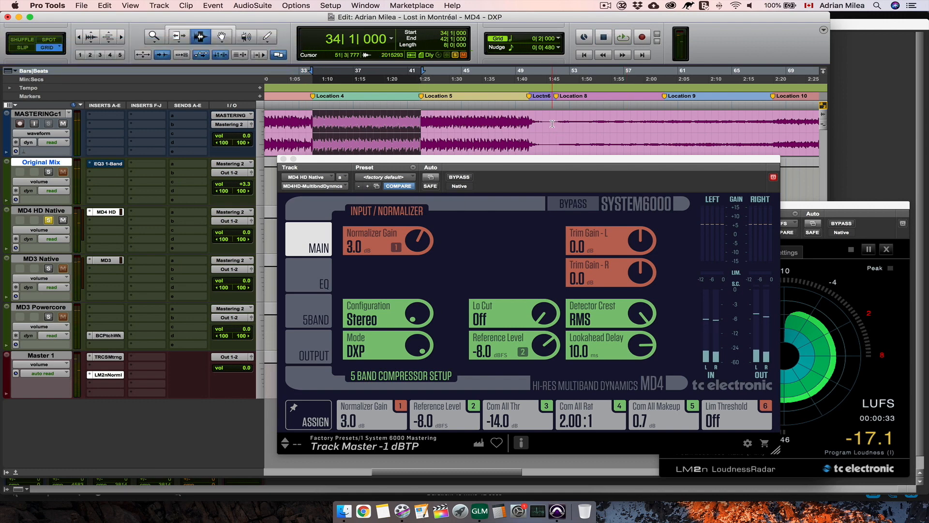
# - Select the Location 14 section of the MASTERING track from bar 100 to bar 108
pyautogui.press('r')
pyautogui.hscroll(10, 552, 124)
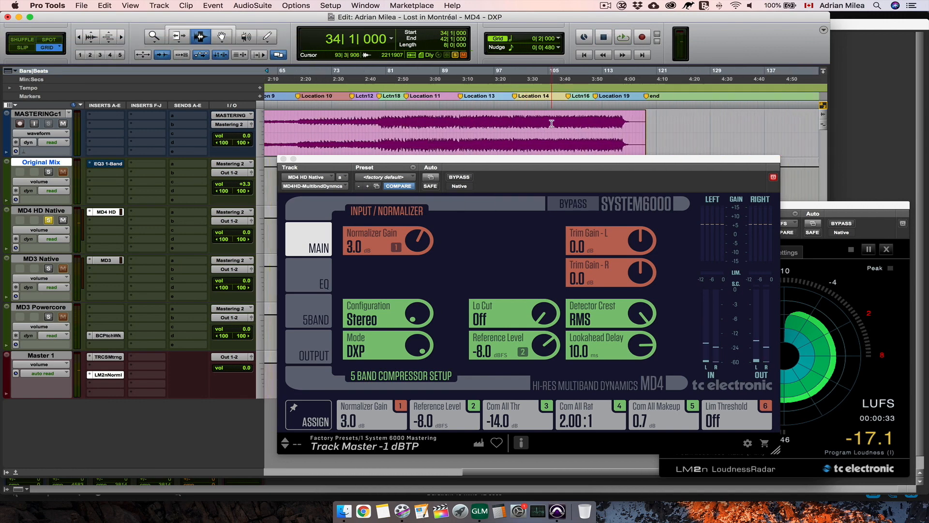
pyautogui.moveTo(514, 123); pyautogui.dragTo(566, 124)
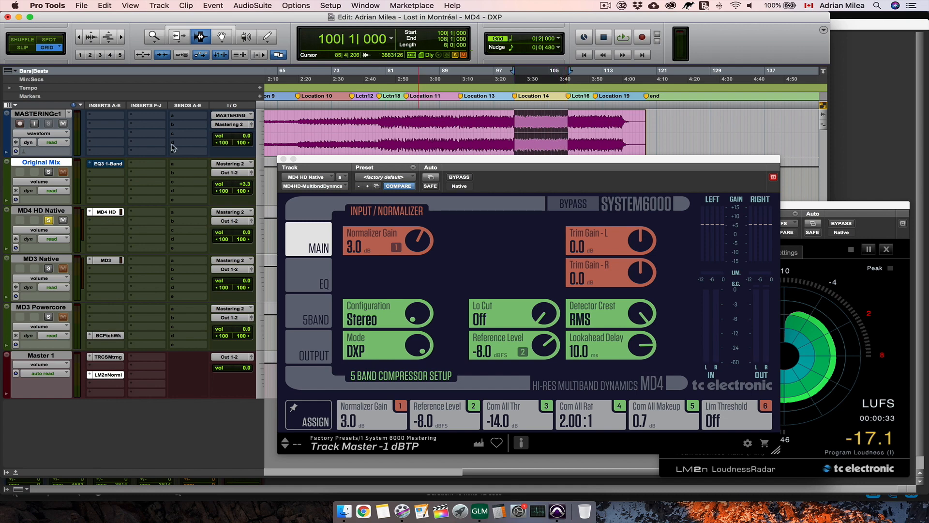
# - Play the Location 14 section and alternate the solo between Original Mix and MD4 HD Native, checking MD4's EQ and main pages, and stop playback
pyautogui.press('space')
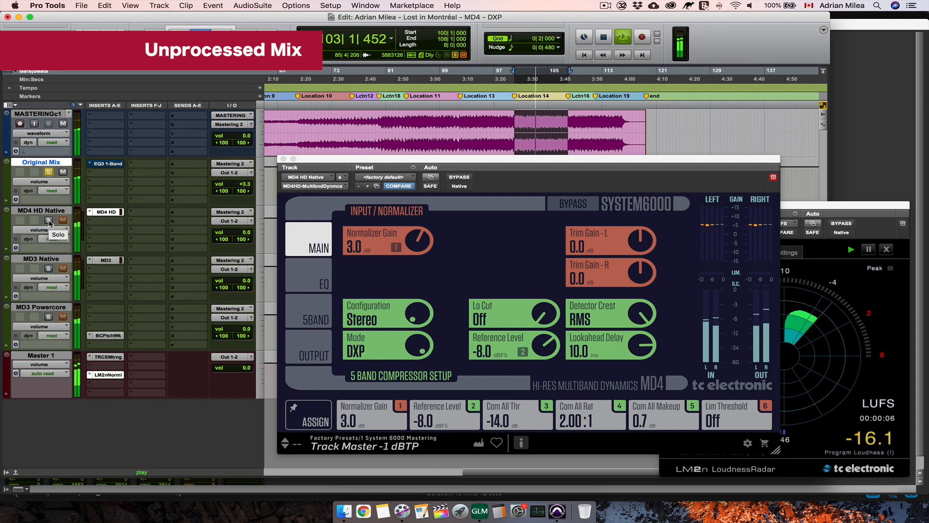
pyautogui.click(49, 220)
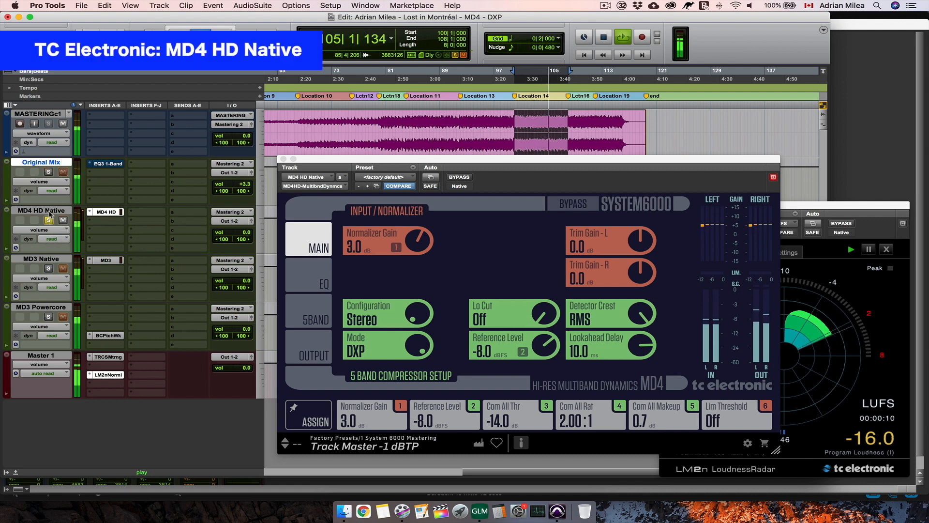
pyautogui.click(49, 172)
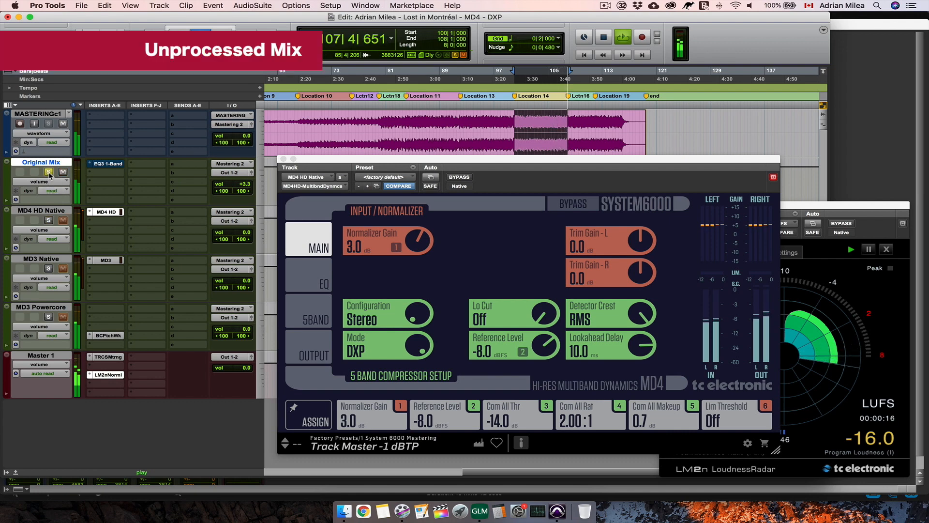
pyautogui.click(49, 221)
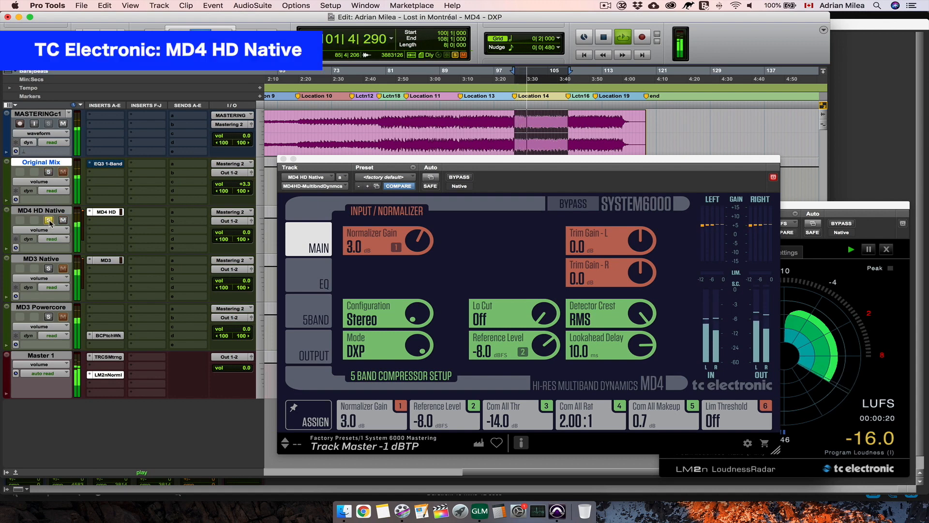
pyautogui.click(317, 282)
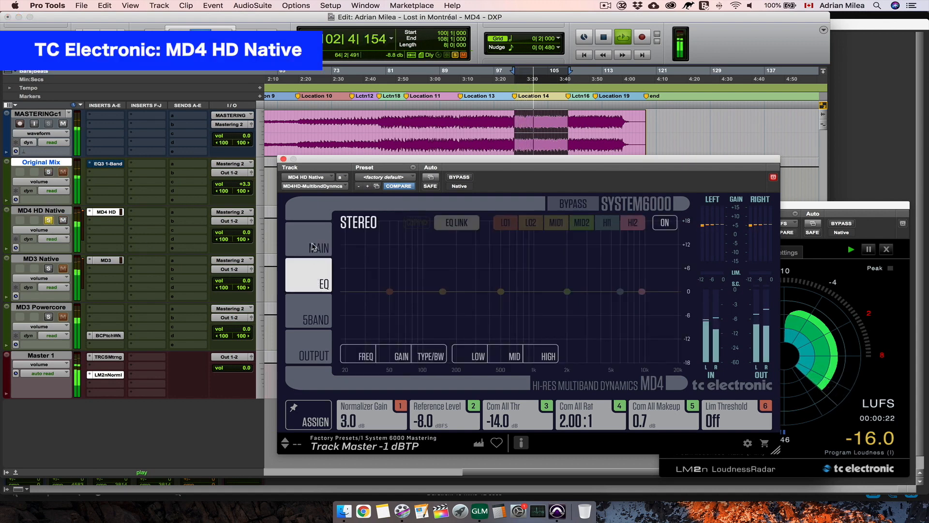
pyautogui.click(49, 173)
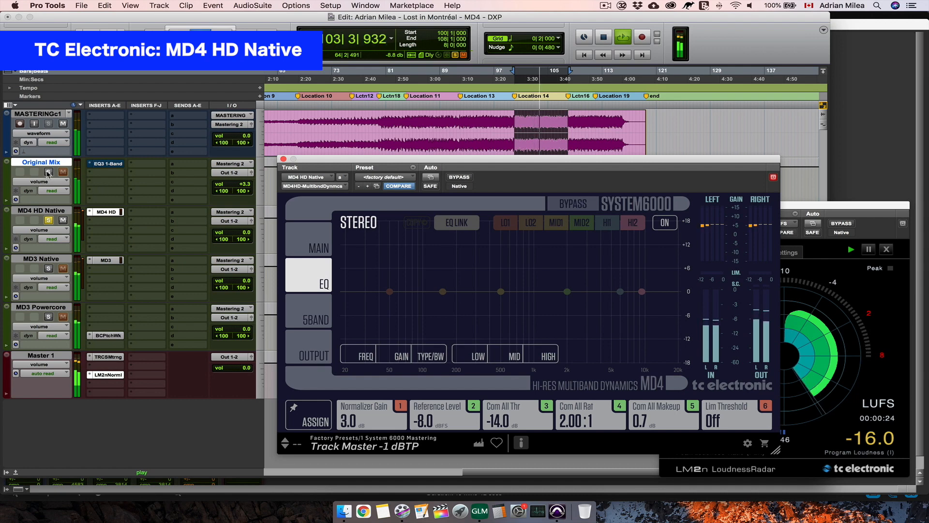
pyautogui.click(49, 221)
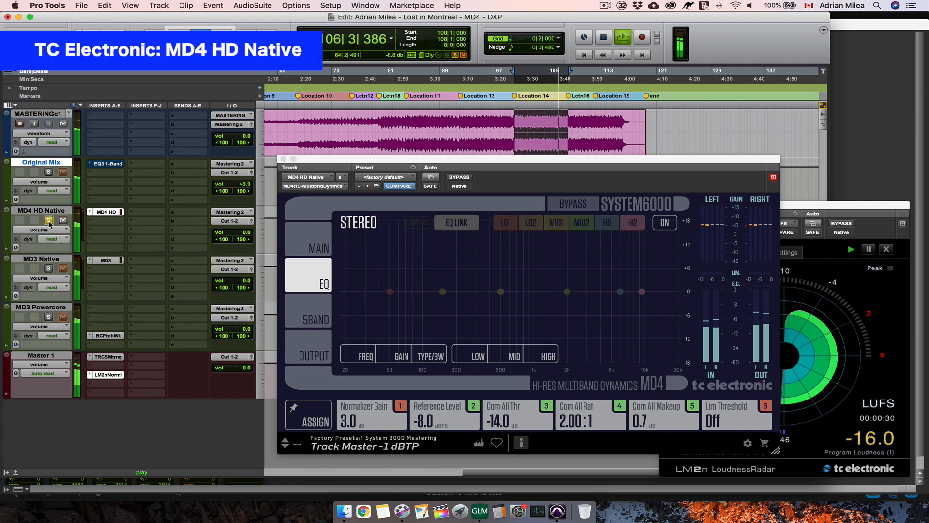
pyautogui.click(317, 244)
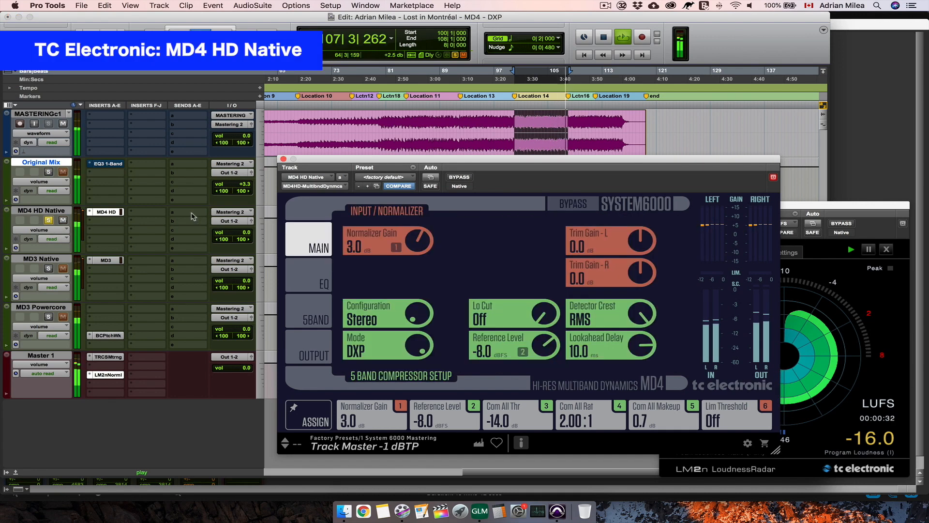
pyautogui.press('space')
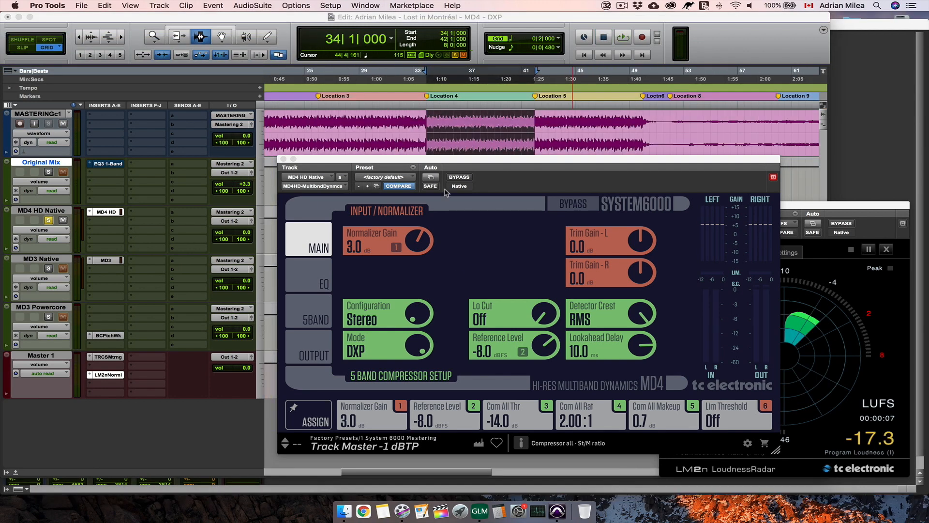
# - Show MD4 HD's 5-band compressor with the steer controls and start playback of the Location 4 section
pyautogui.click(484, 171)
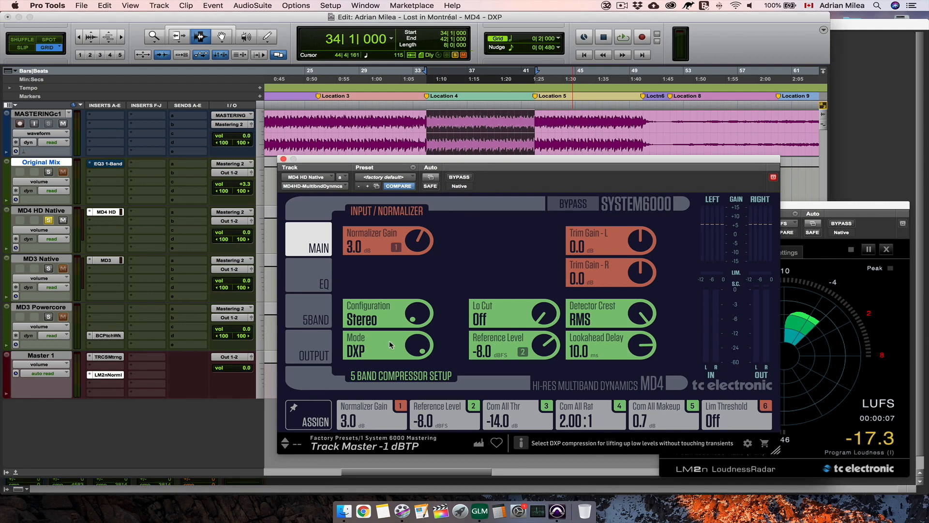
pyautogui.click(311, 319)
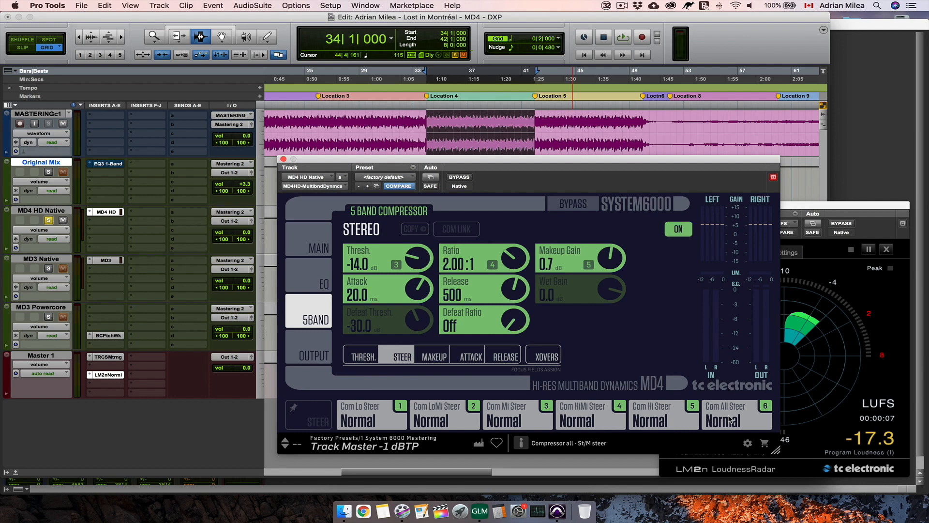
pyautogui.press('space')
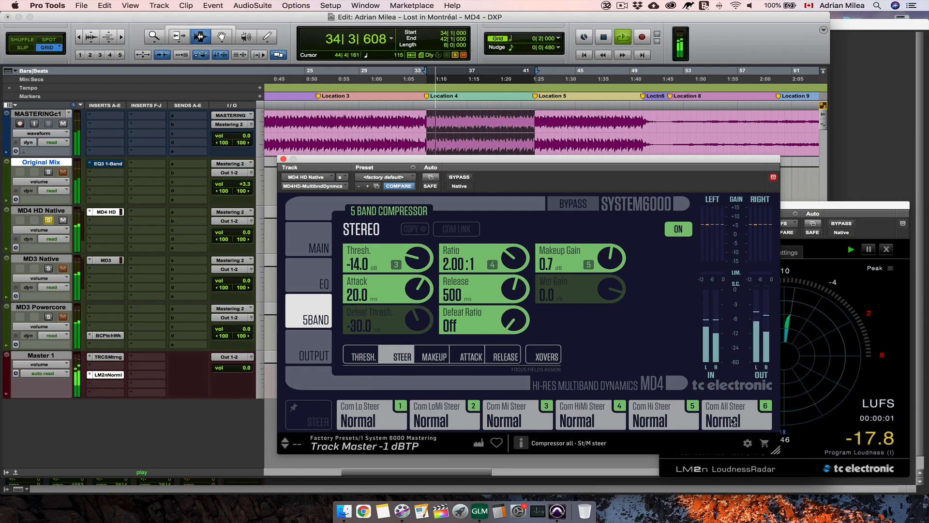
# - Audition MD4's all-band compressor steer at -4 and 10, and return it to Normal
pyautogui.moveTo(734, 422); pyautogui.dragTo(734, 456)
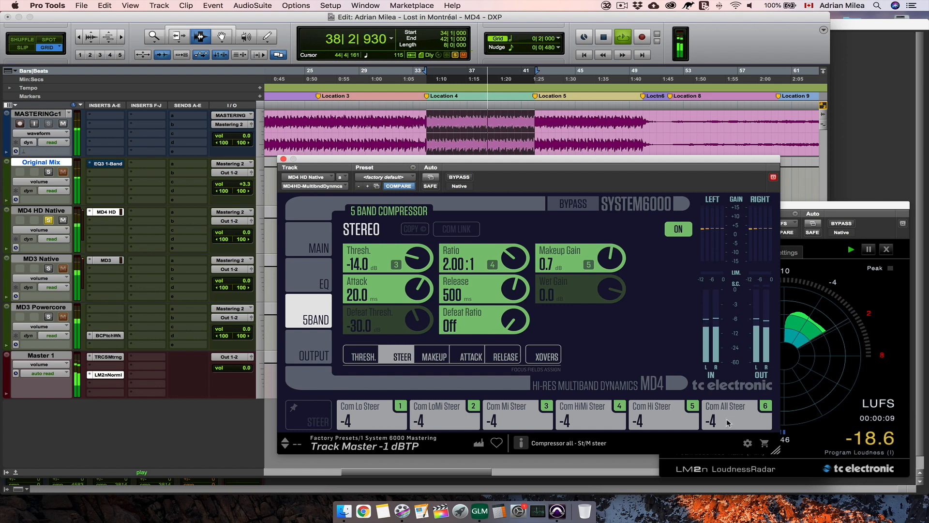
pyautogui.moveTo(735, 415); pyautogui.dragTo(736, 337)
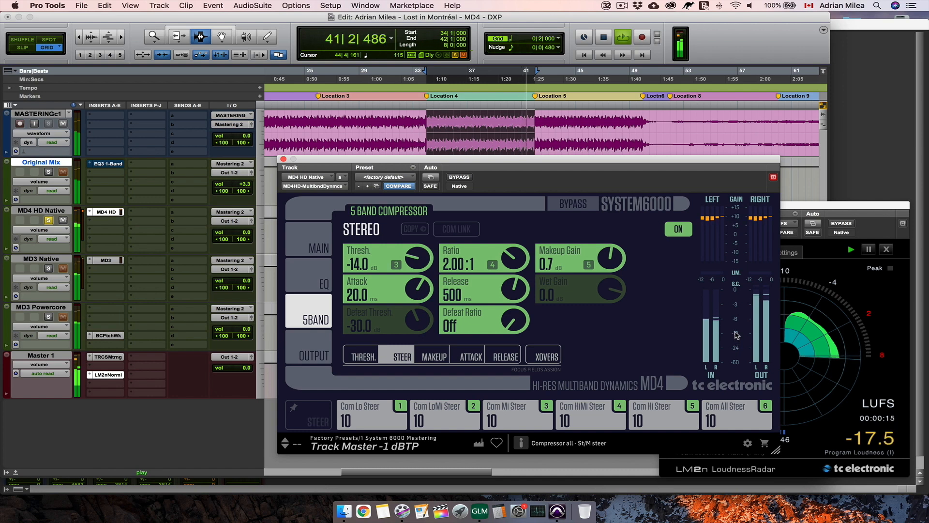
pyautogui.moveTo(736, 331); pyautogui.dragTo(731, 406)
pyautogui.keyDown('alt'); pyautogui.click(732, 406); pyautogui.keyUp('alt')
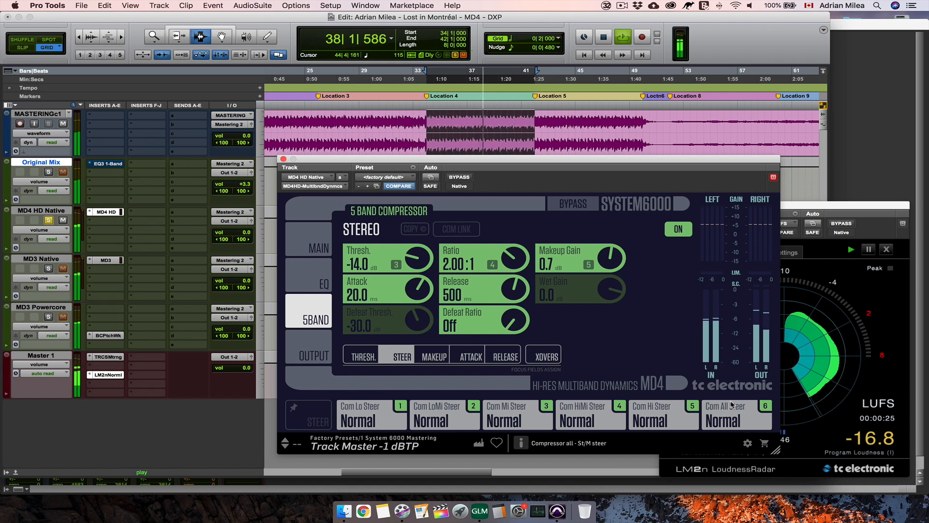
# - Try the high-band compressor steer at 10, raise the high-mid steer to 8, and lower the high steer to 1
pyautogui.click(650, 420)
pyautogui.moveTo(652, 389); pyautogui.dragTo(656, 338)
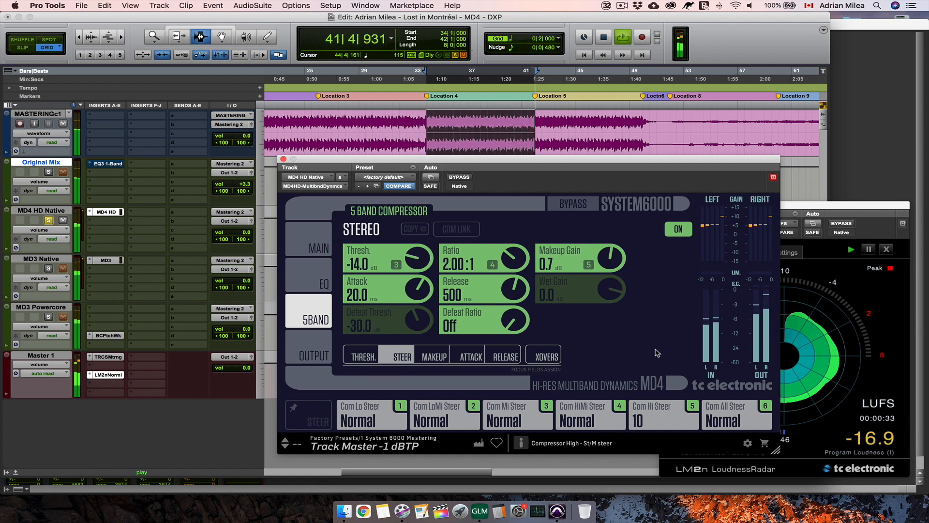
pyautogui.moveTo(589, 419); pyautogui.dragTo(595, 323)
pyautogui.moveTo(589, 367); pyautogui.dragTo(598, 387)
pyautogui.moveTo(647, 420); pyautogui.dragTo(645, 472)
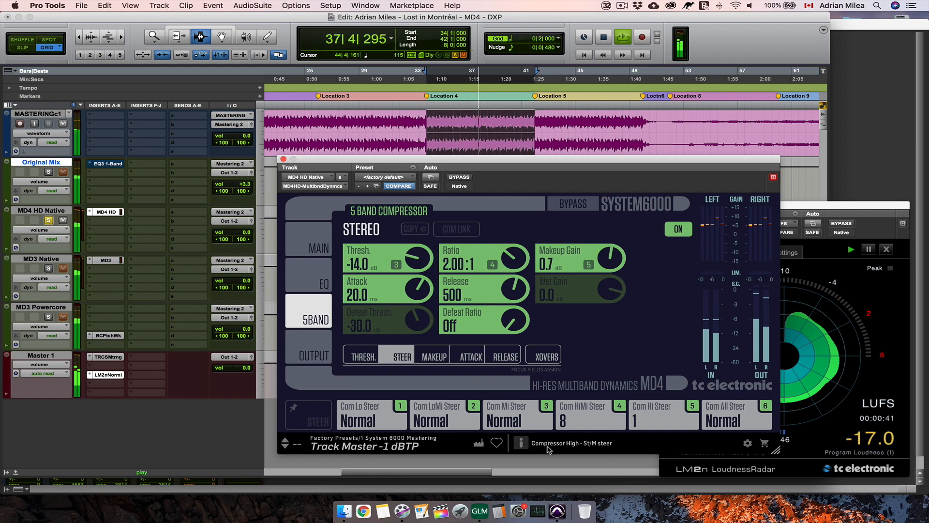
# - Adjust the compressor steer of the mid and low-mid bands, and fine-tune the high-mid steer
pyautogui.moveTo(508, 419); pyautogui.dragTo(512, 439)
pyautogui.moveTo(446, 418)
pyautogui.mouseDown()
pyautogui.moveTo(454, 353)
pyautogui.moveTo(454, 433)
pyautogui.mouseUp()
pyautogui.moveTo(517, 421); pyautogui.dragTo(518, 404)
pyautogui.moveTo(590, 416); pyautogui.dragTo(593, 402)
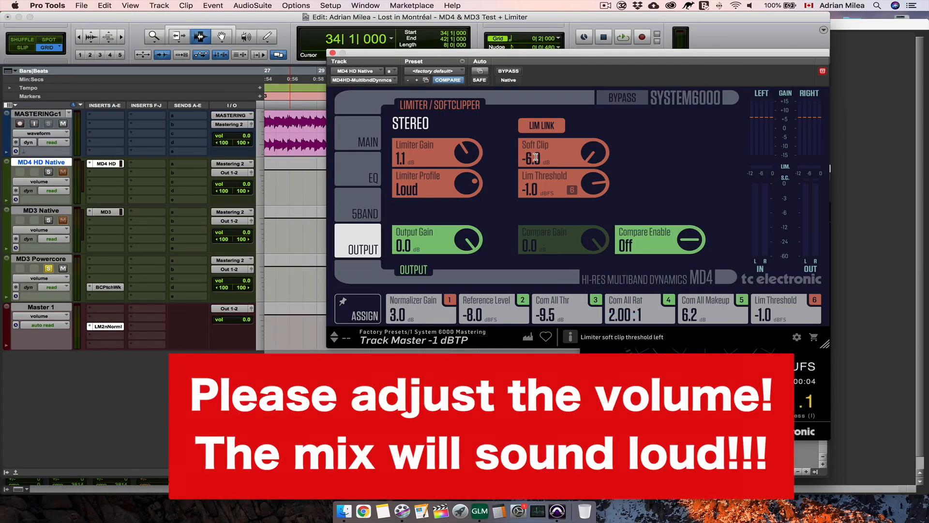
# - Review the limiter and soft clip settings of MD3 Native and MD3 Powercore, solo MD4 HD Native, and close the plug-in window
pyautogui.click(106, 213)
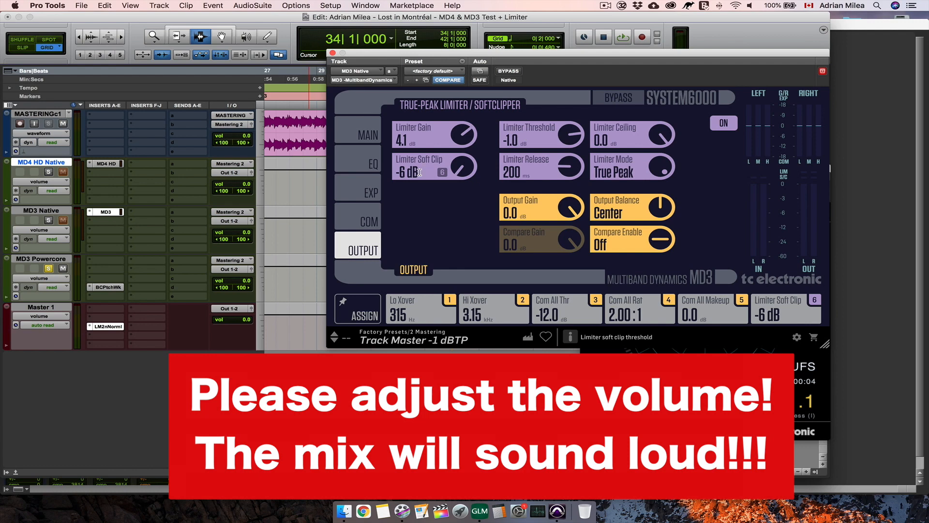
pyautogui.click(108, 288)
pyautogui.click(49, 172)
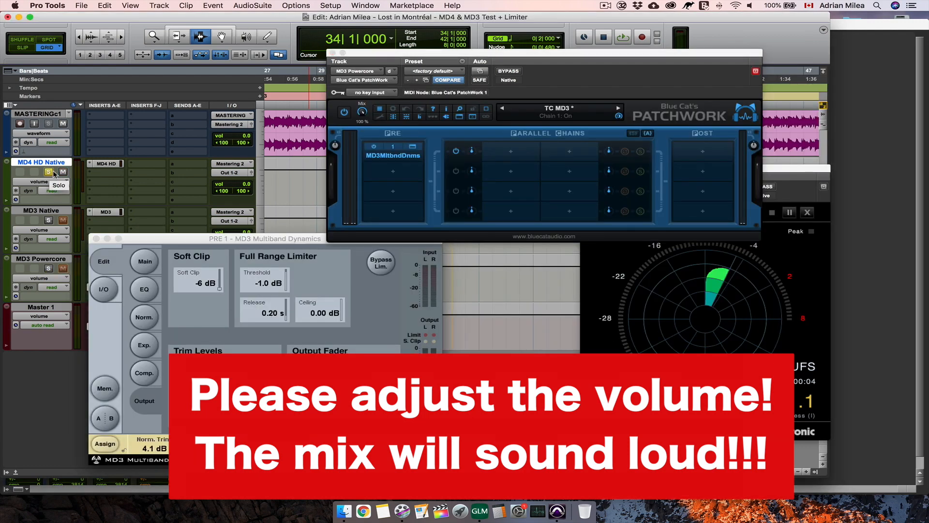
pyautogui.click(333, 52)
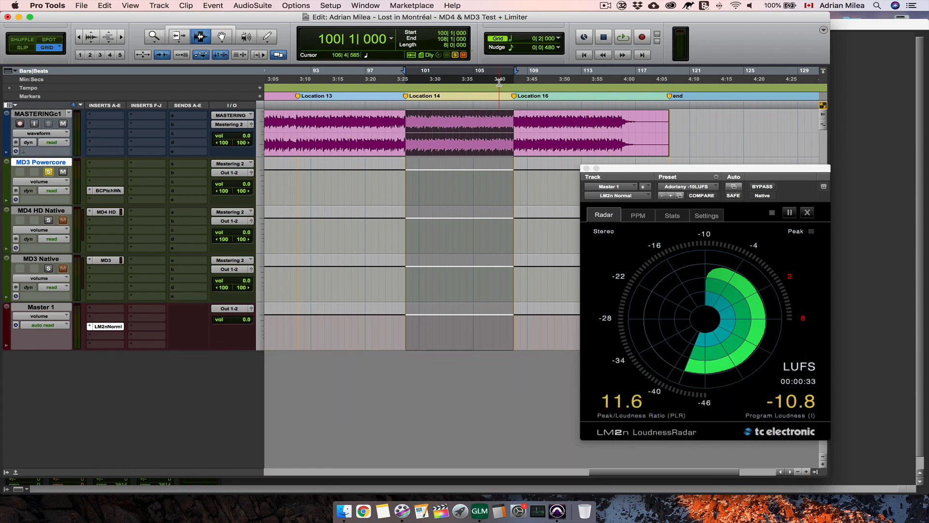
# - Play the Location 14 section and alternate the solo between MD3 Powercore and MD4 HD Native to compare their limiters, stopping on MD3 Powercore
pyautogui.press('space')
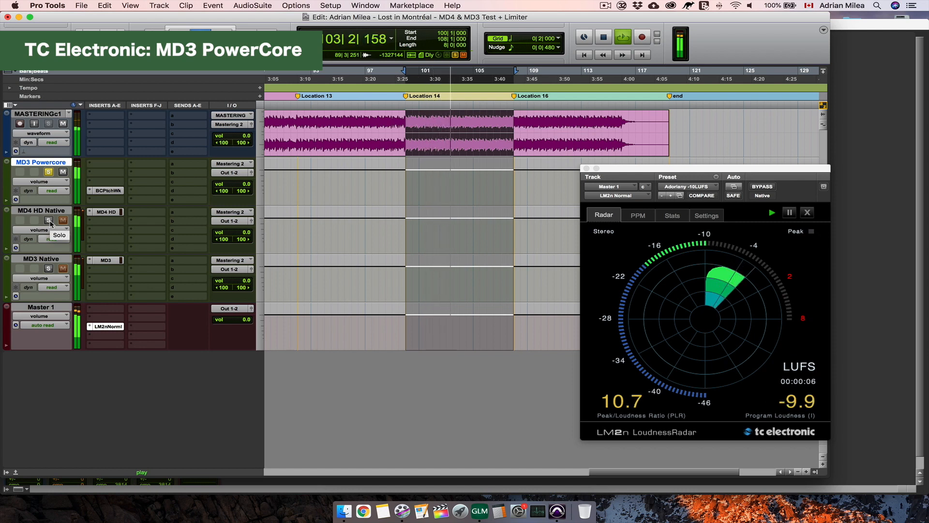
pyautogui.click(49, 220)
pyautogui.click(48, 172)
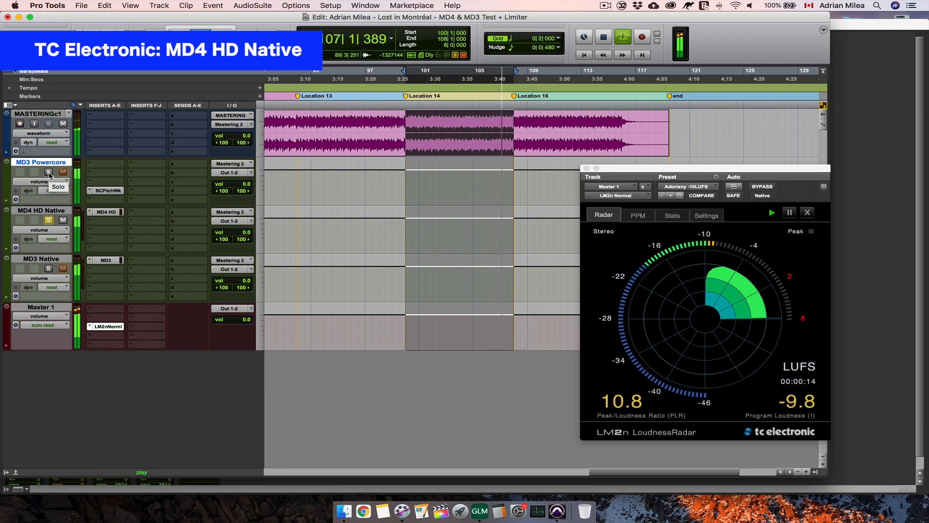
pyautogui.click(48, 173)
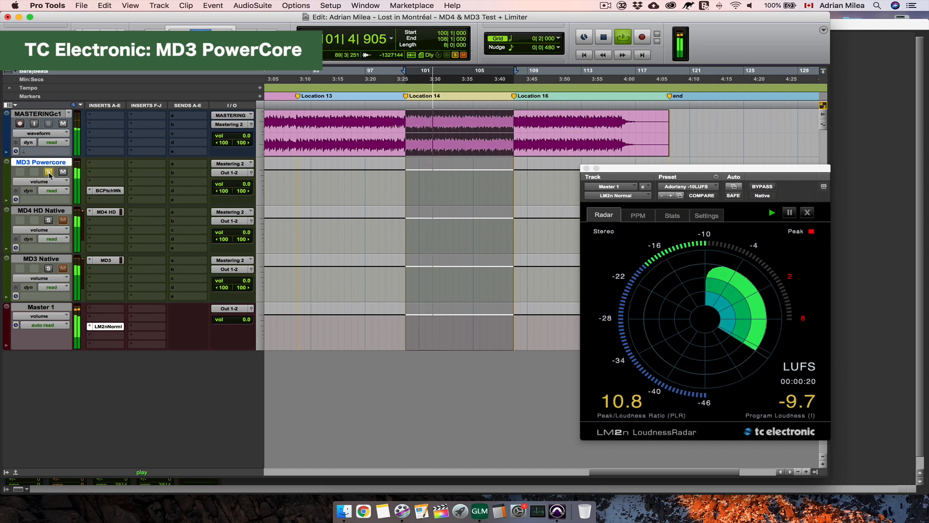
pyautogui.click(49, 221)
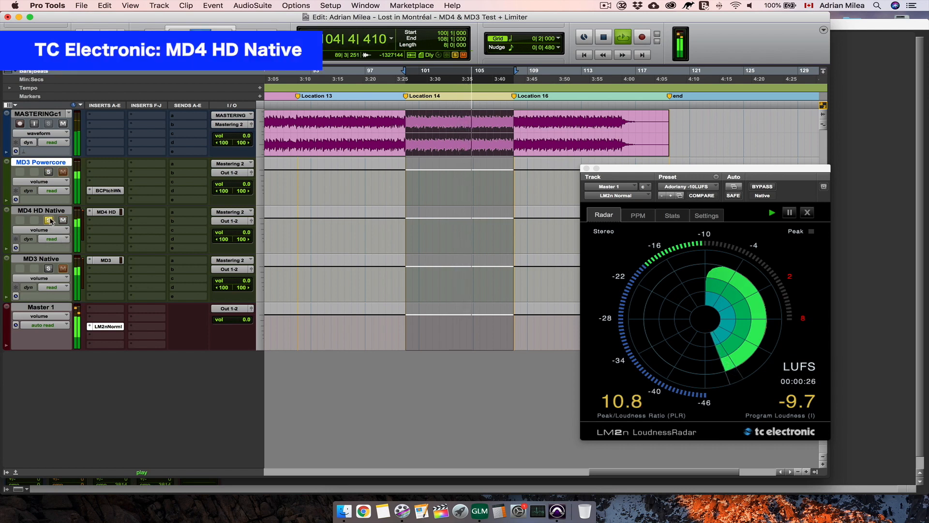
pyautogui.click(49, 172)
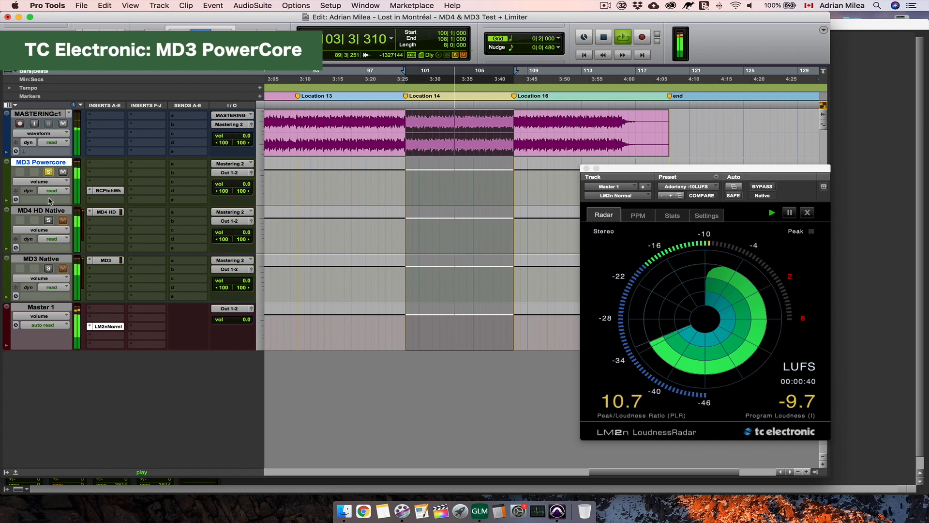
pyautogui.click(49, 173)
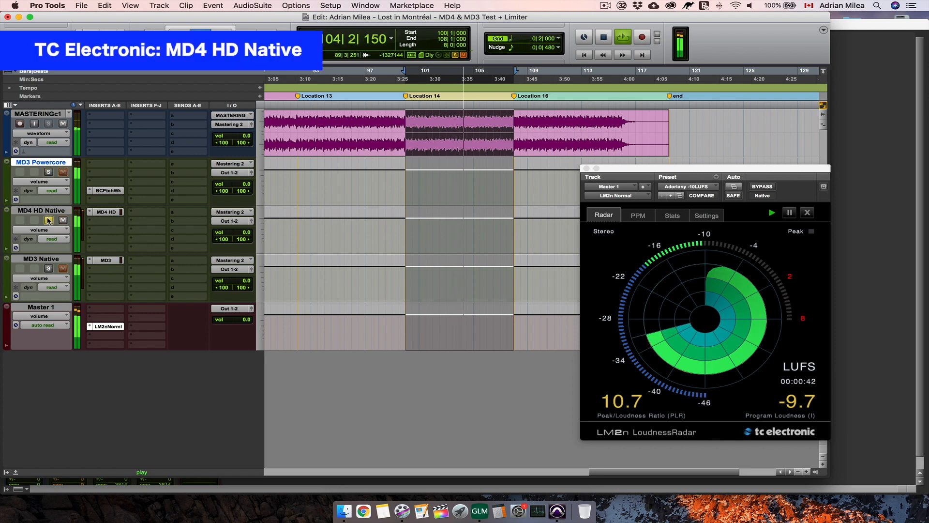
pyautogui.click(49, 173)
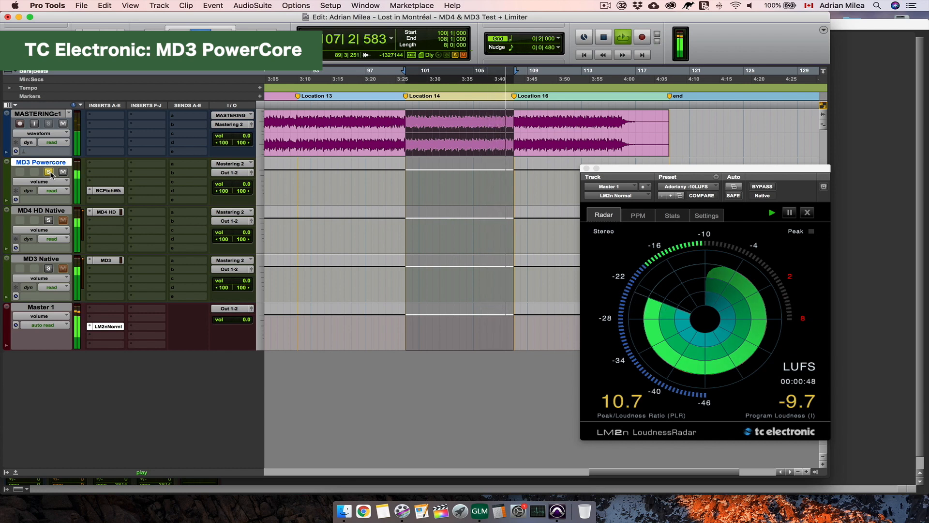
pyautogui.press('space')
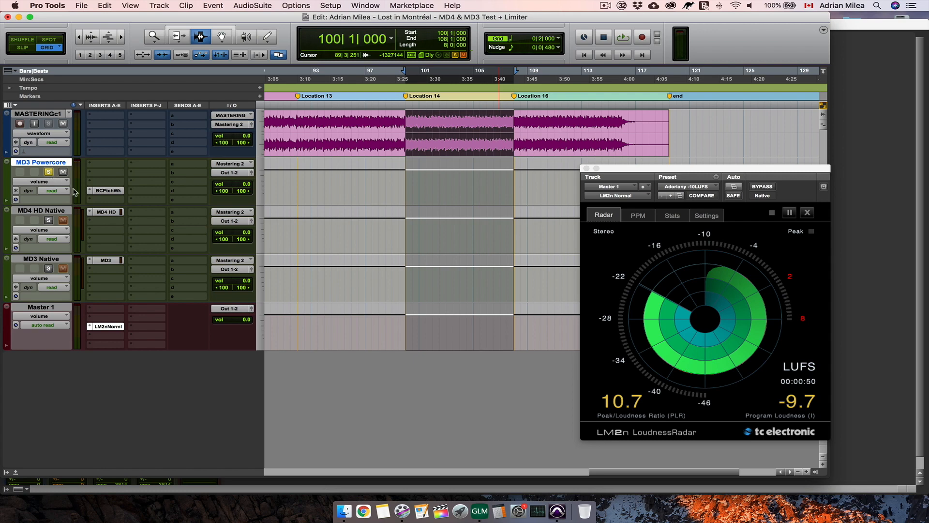
# - Check MD4 HD Native's limiter and soft clip settings, close its window, and open the MD3 Powercore plug-in
pyautogui.click(109, 212)
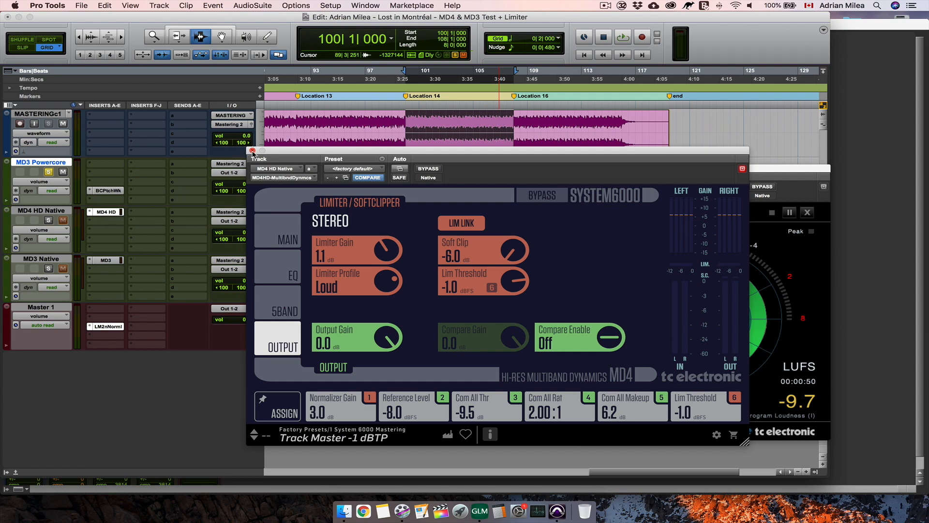
pyautogui.click(252, 151)
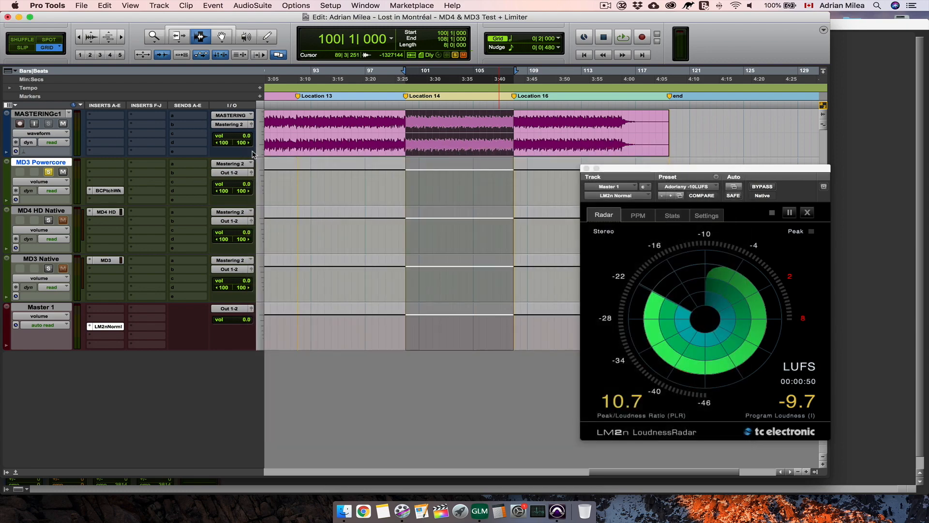
pyautogui.click(108, 190)
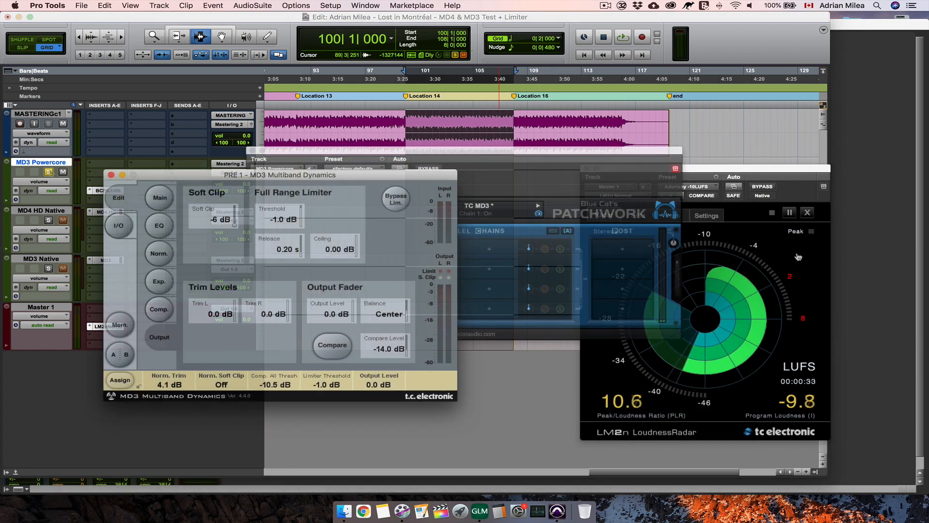
# - Show the LM2n loudness statistics and play the Location 14 section to measure MD3 Powercore's true peak
pyautogui.click(673, 216)
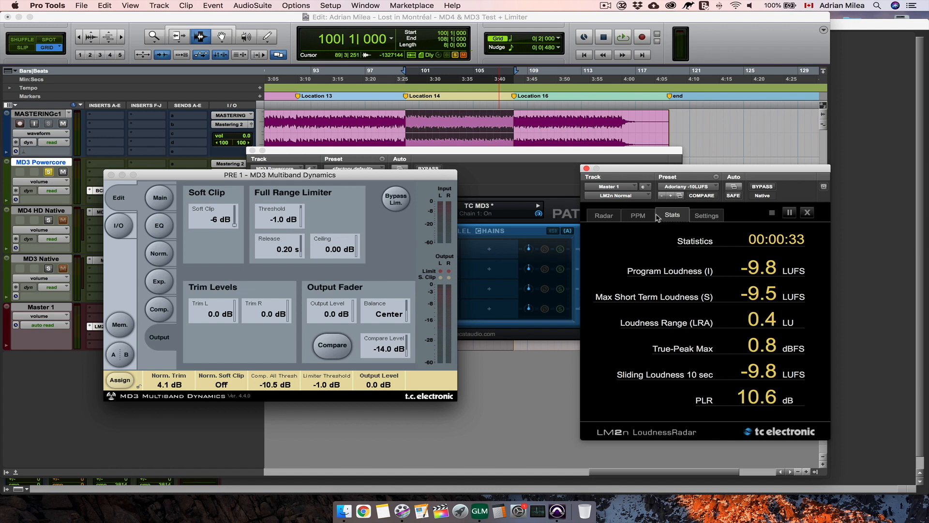
pyautogui.press('space')
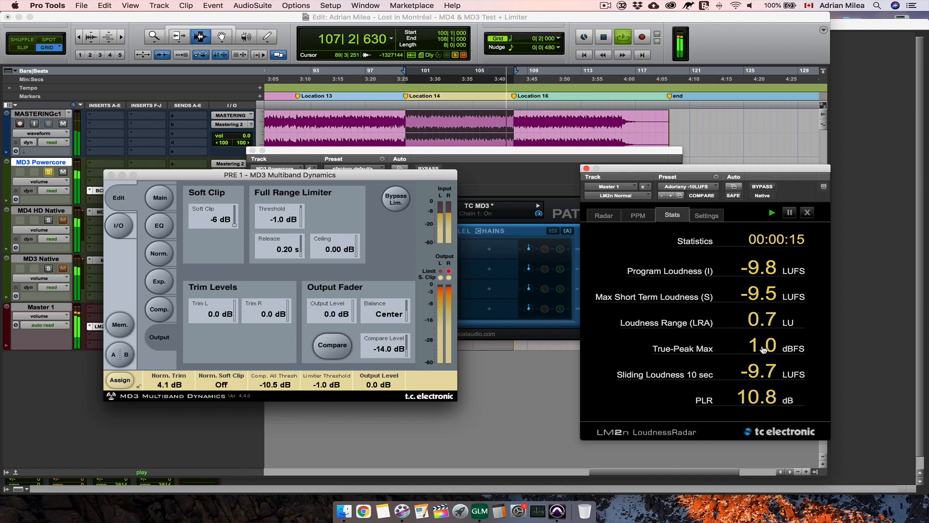
pyautogui.press('space')
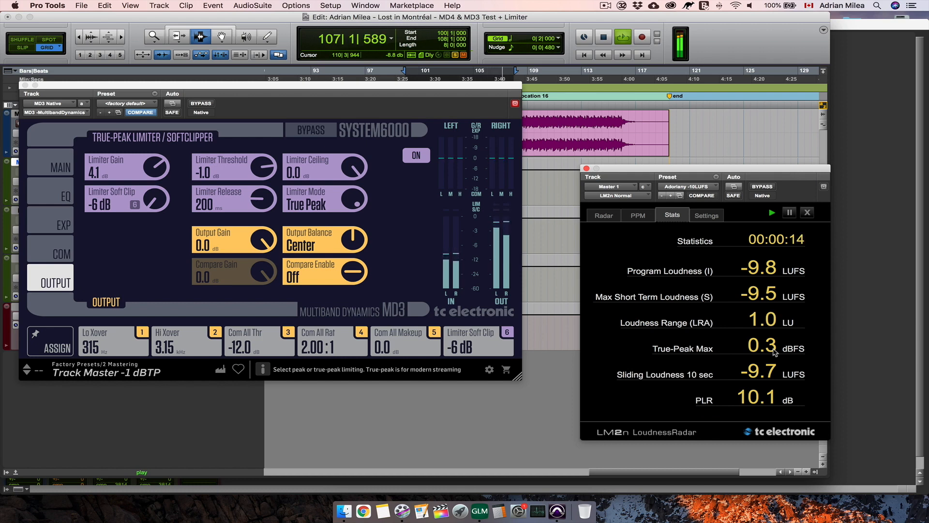
# - Stop playback and compare MD3 Native's limiter ceiling with MD3 Powercore's full range limiter settings and limiter bypass
pyautogui.press('space')
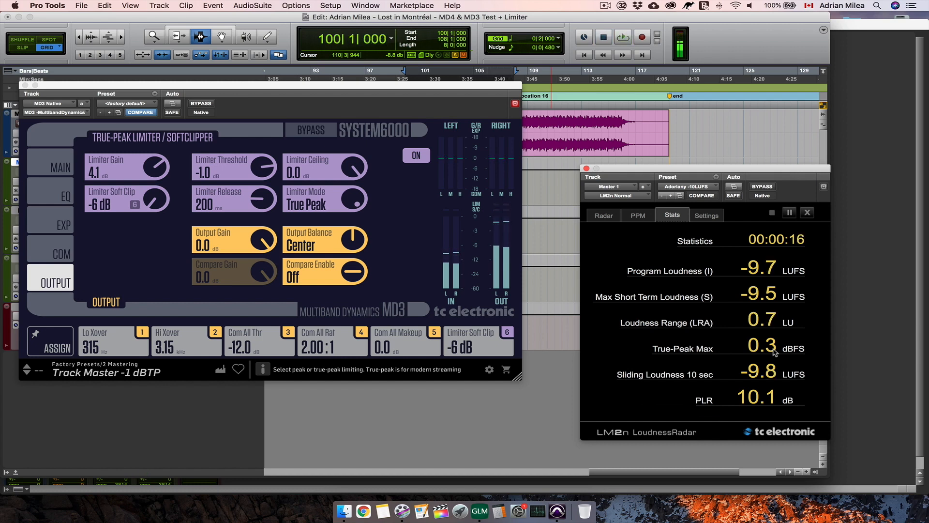
pyautogui.click(349, 167)
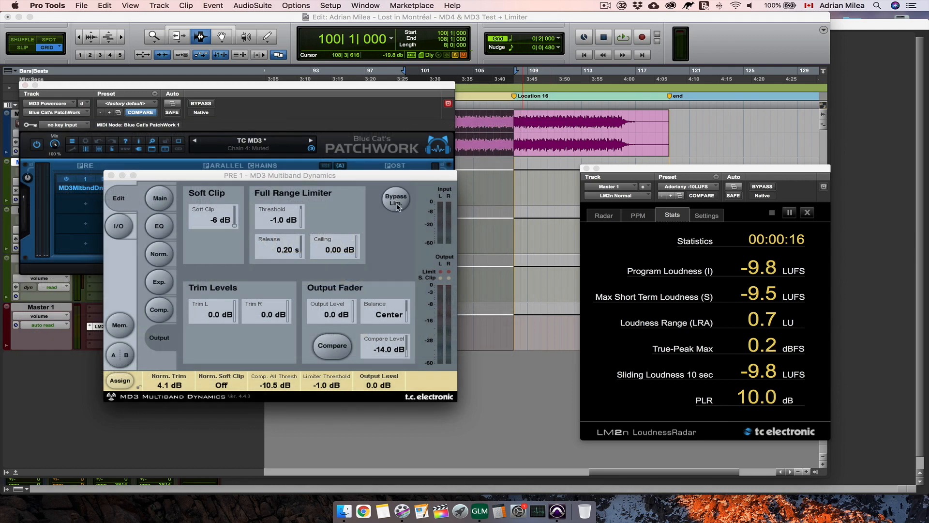
pyautogui.click(396, 203)
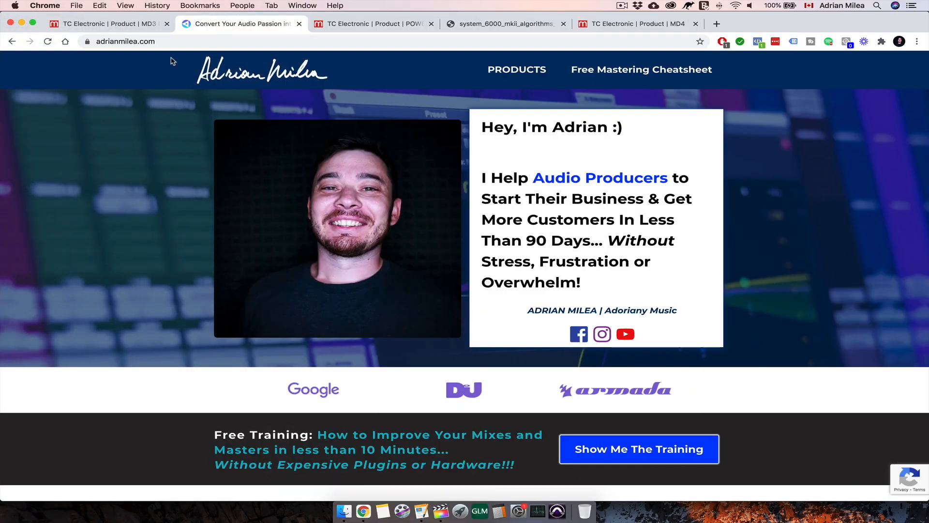
# - Switch to Chrome and look through the free training and audio course offers on the mastering educator's website
pyautogui.scroll(-8, 108, 254)
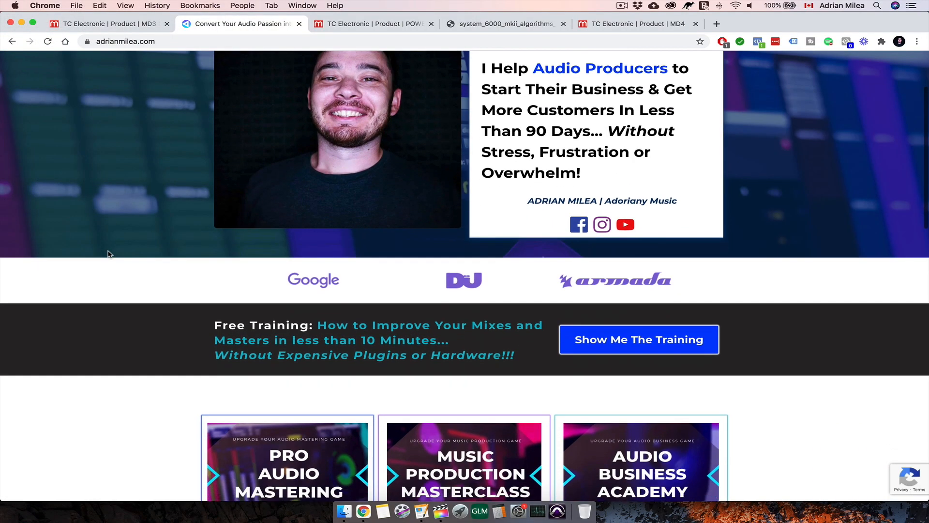
pyautogui.scroll(-2, 108, 254)
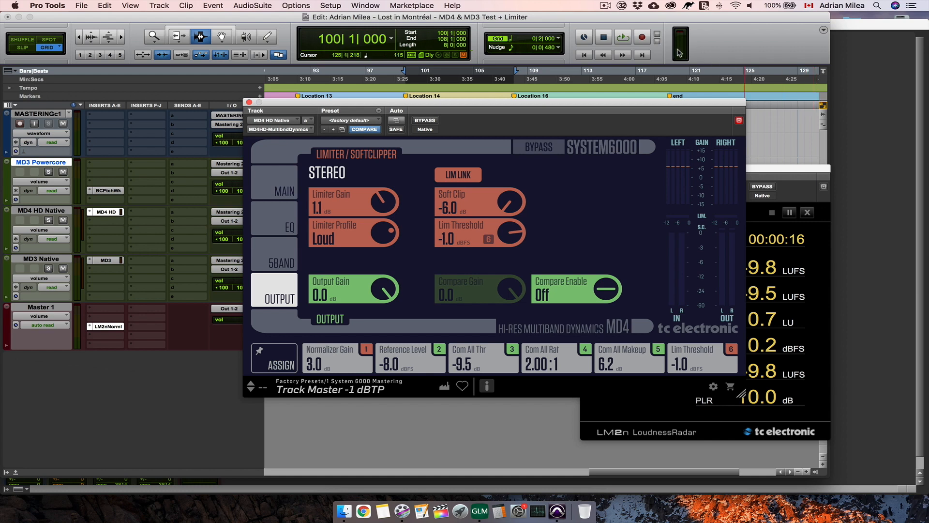
# - Return to Pro Tools and show MD4 HD Native's input normalizer and five-band compressor setup settings
pyautogui.click(283, 189)
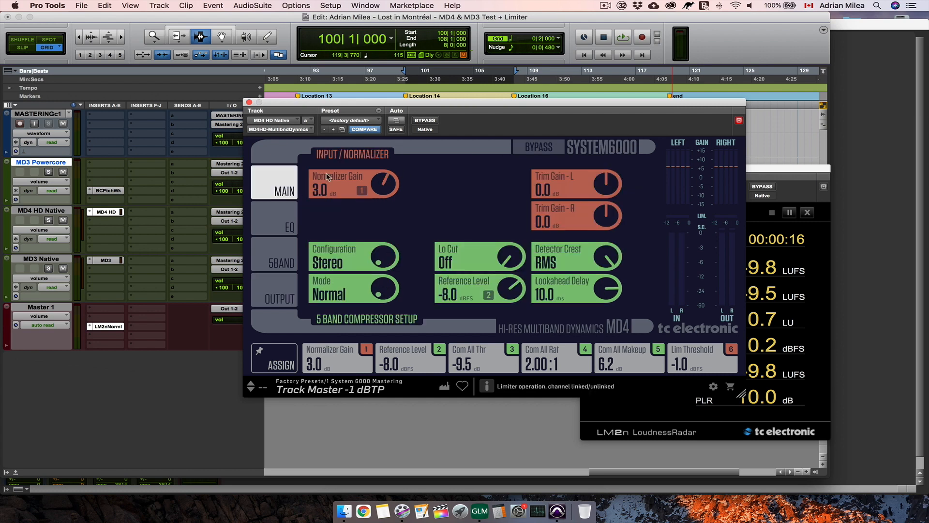